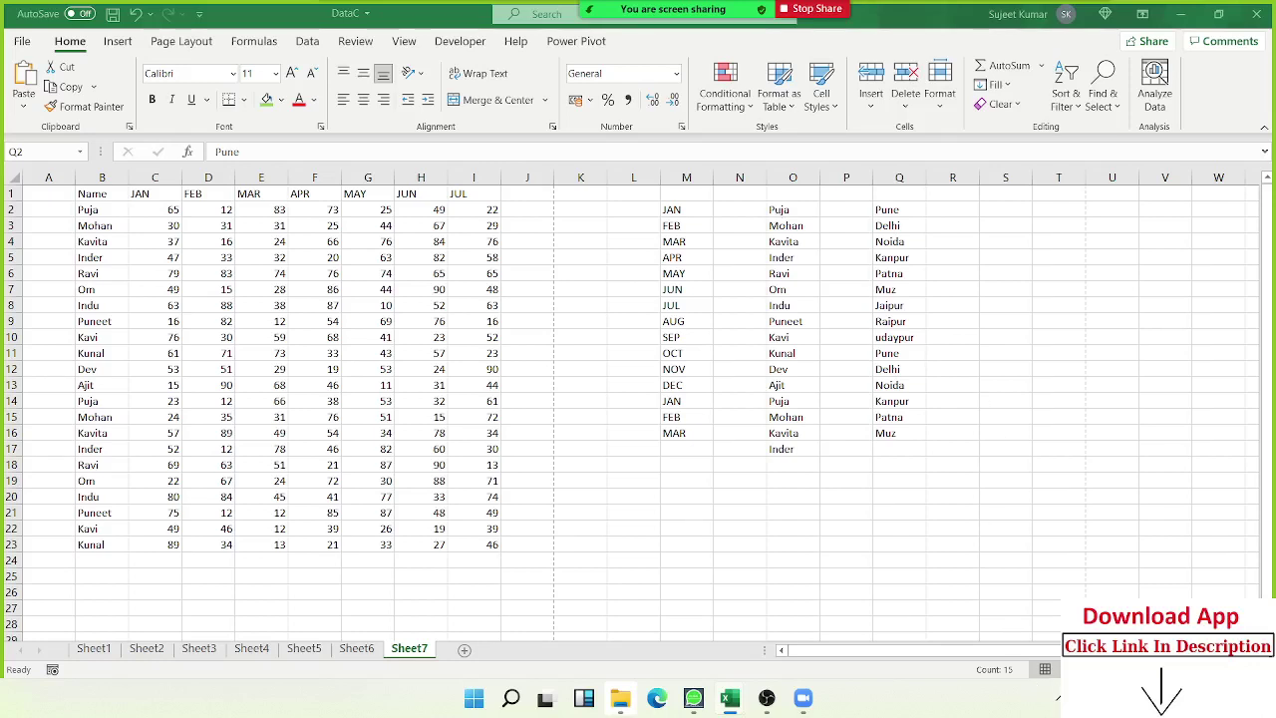
# Dismiss the meeting notice and clear the extra data from columns M to R.
pyautogui.click(1057, 694)
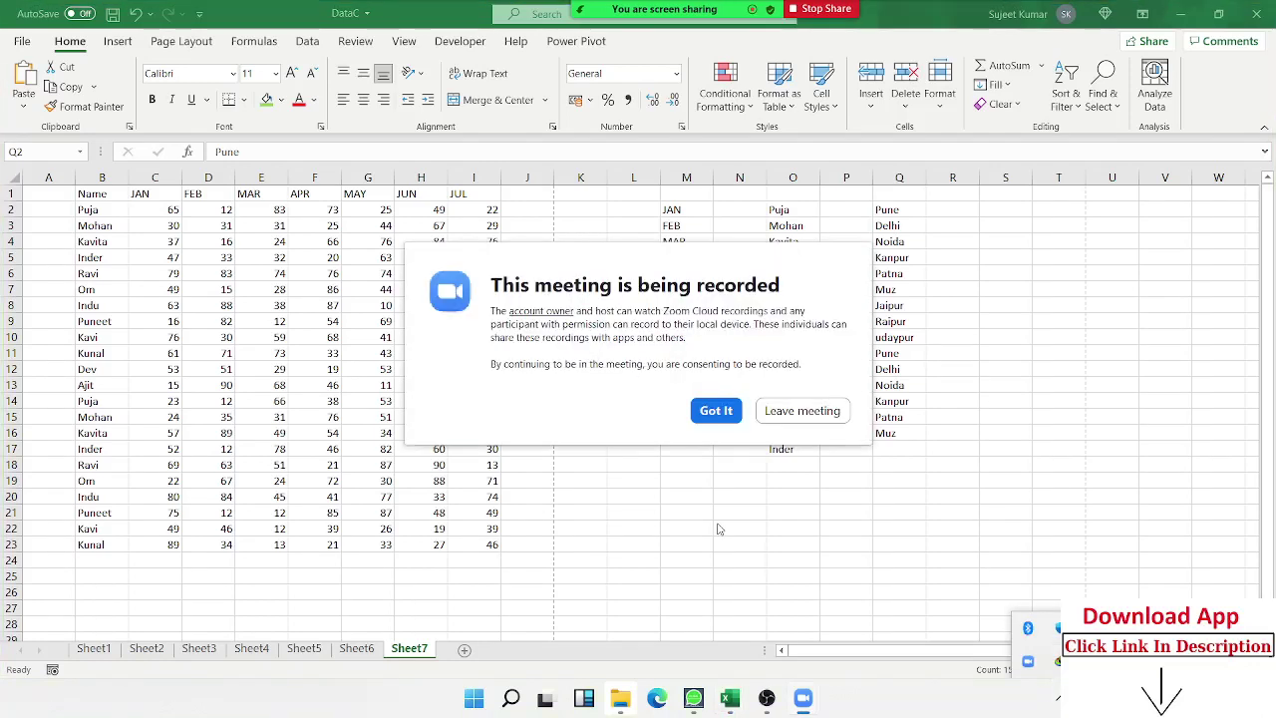
pyautogui.click(716, 411)
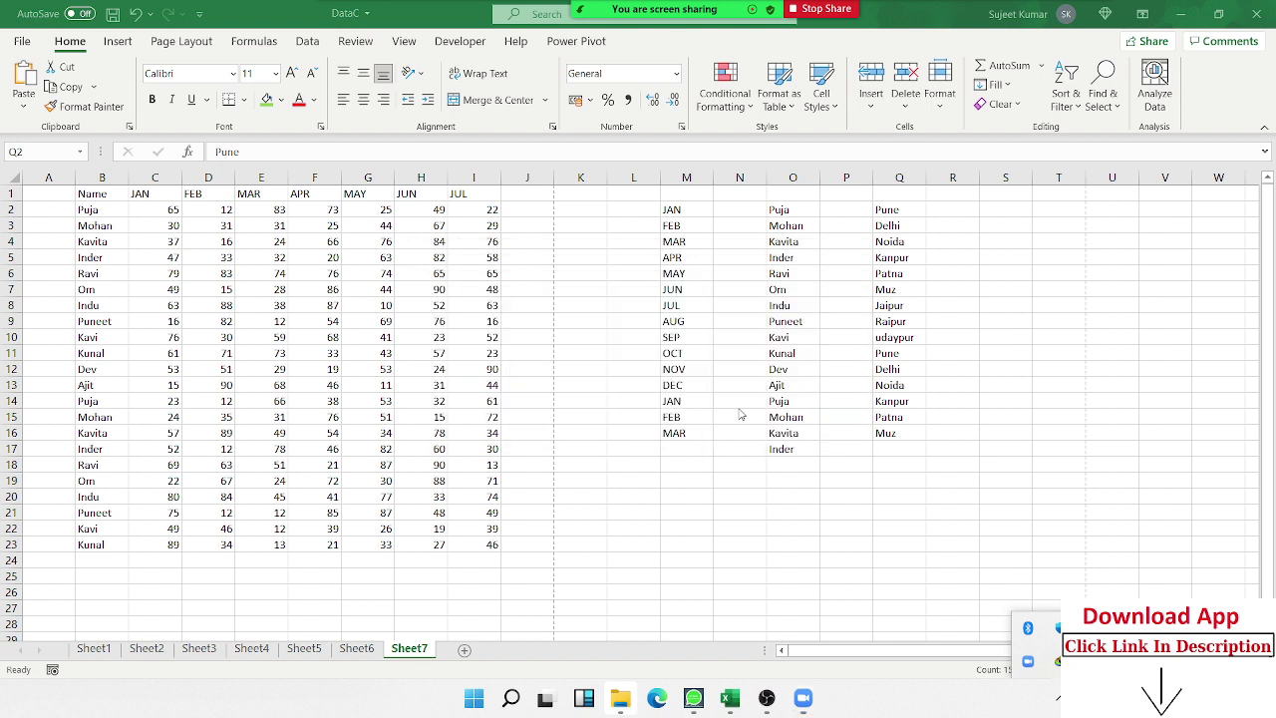
pyautogui.hotkey('ctrl', 'shift', 'Down')
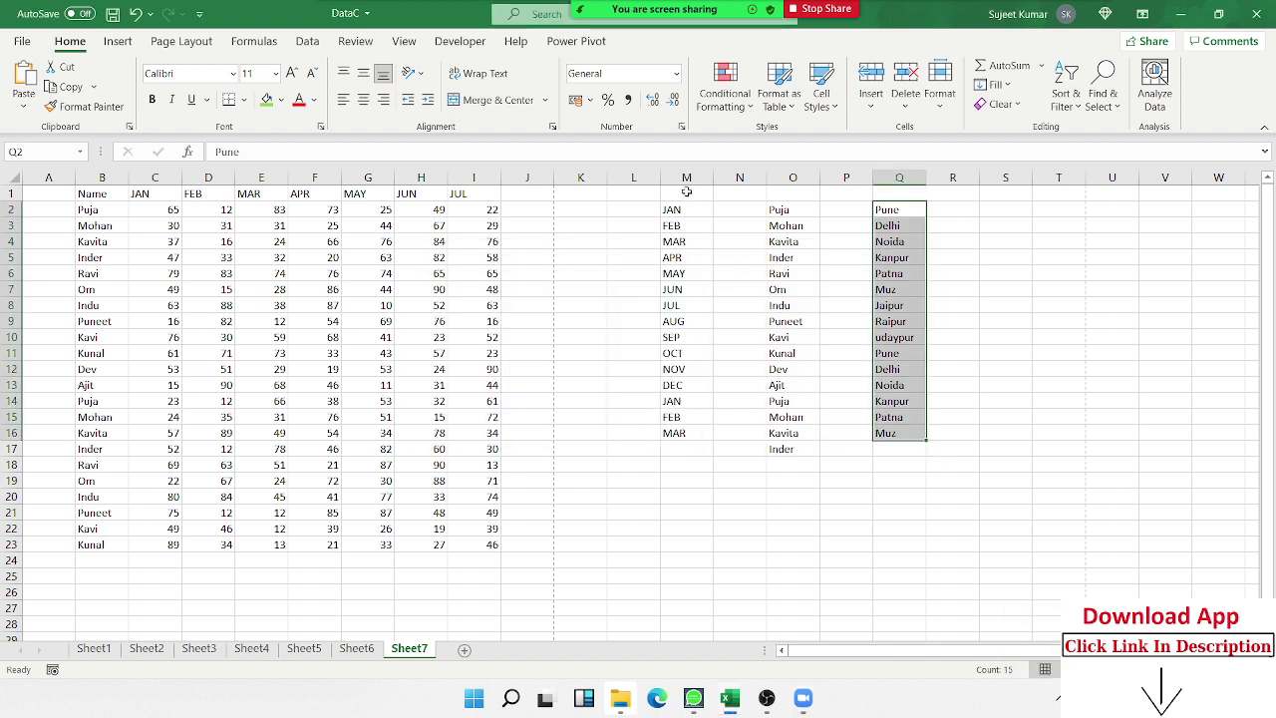
pyautogui.moveTo(686, 179); pyautogui.dragTo(933, 204)
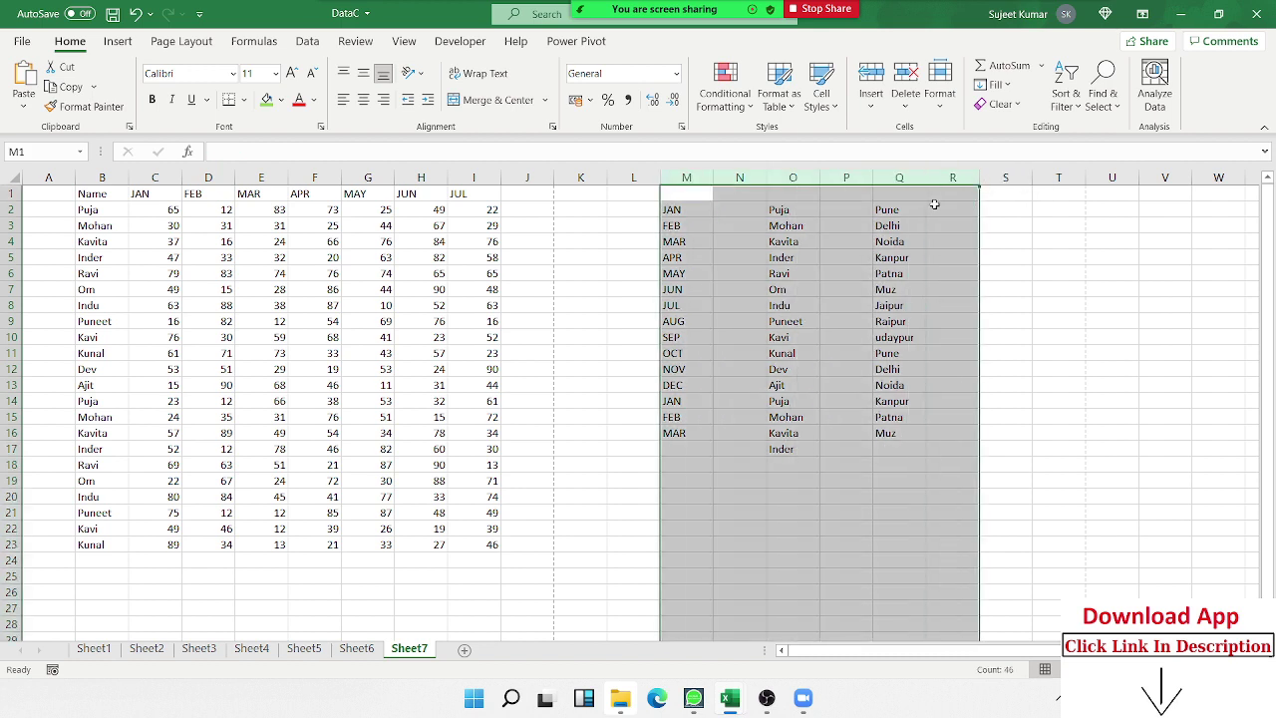
pyautogui.press('Delete')
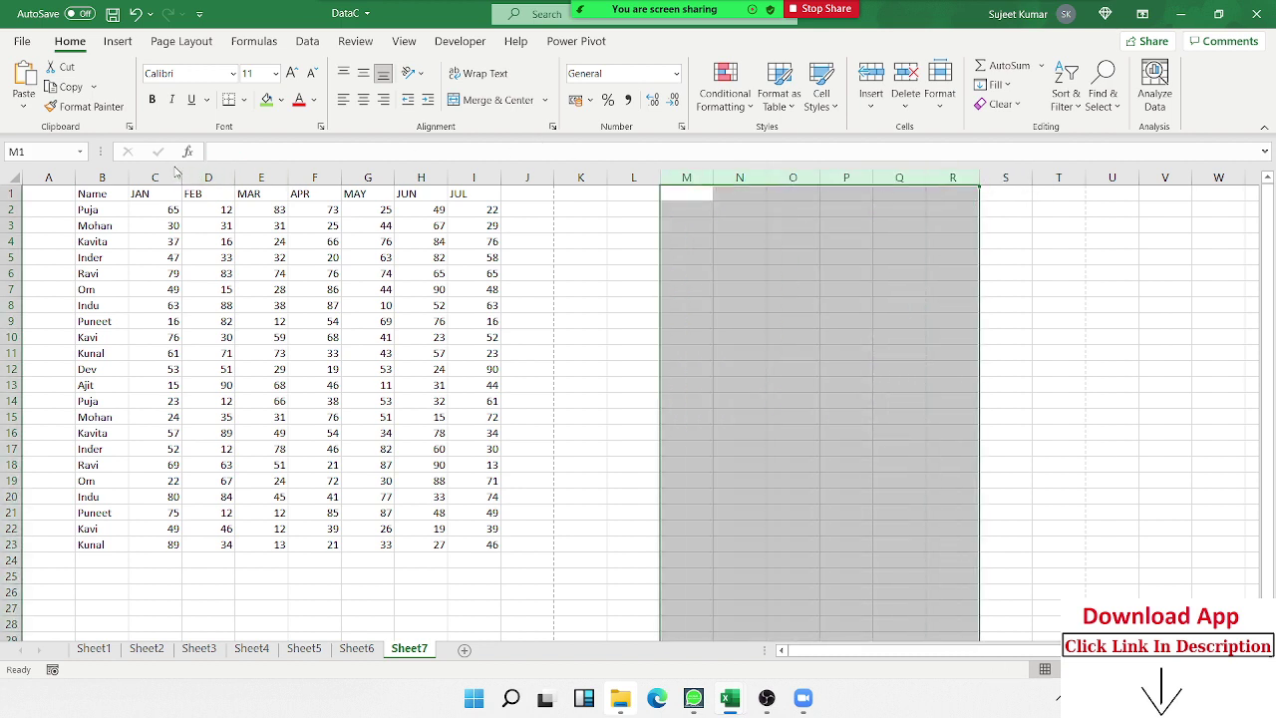
# Copy the Name and JAN data down to row 23.
pyautogui.moveTo(107, 196); pyautogui.dragTo(145, 207)
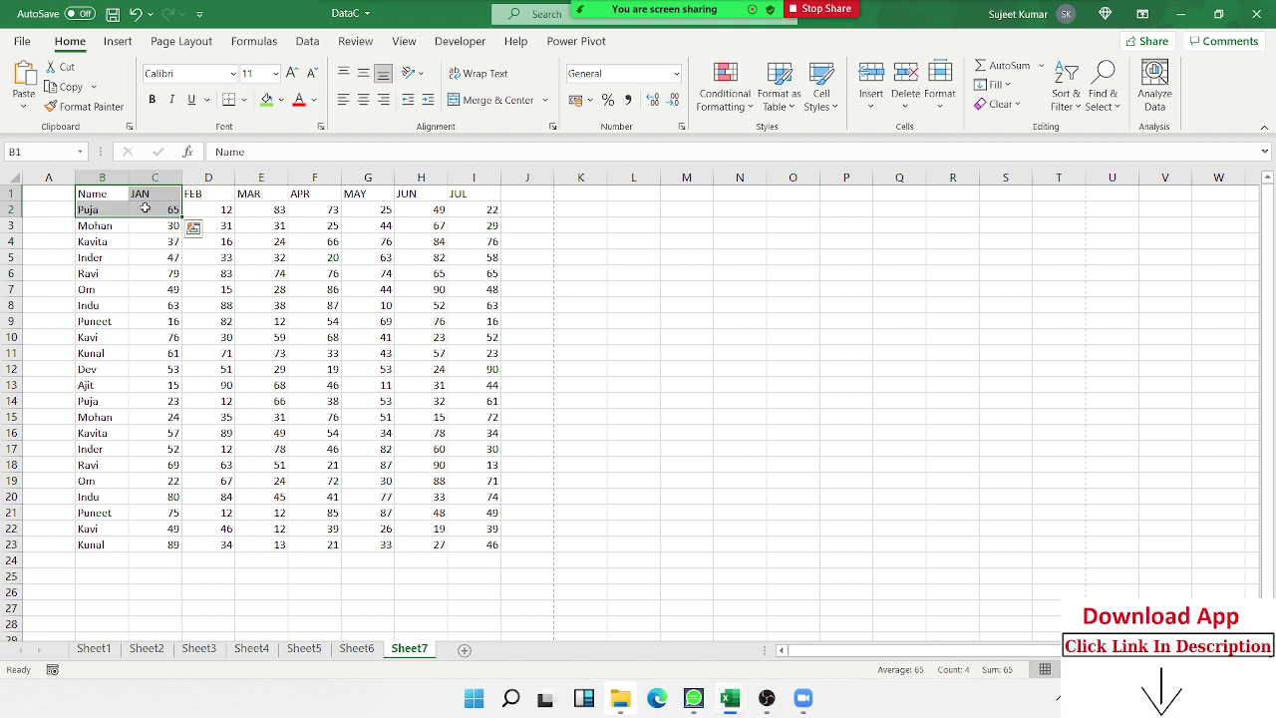
pyautogui.hotkey('ctrl', 'shift', 'Down')
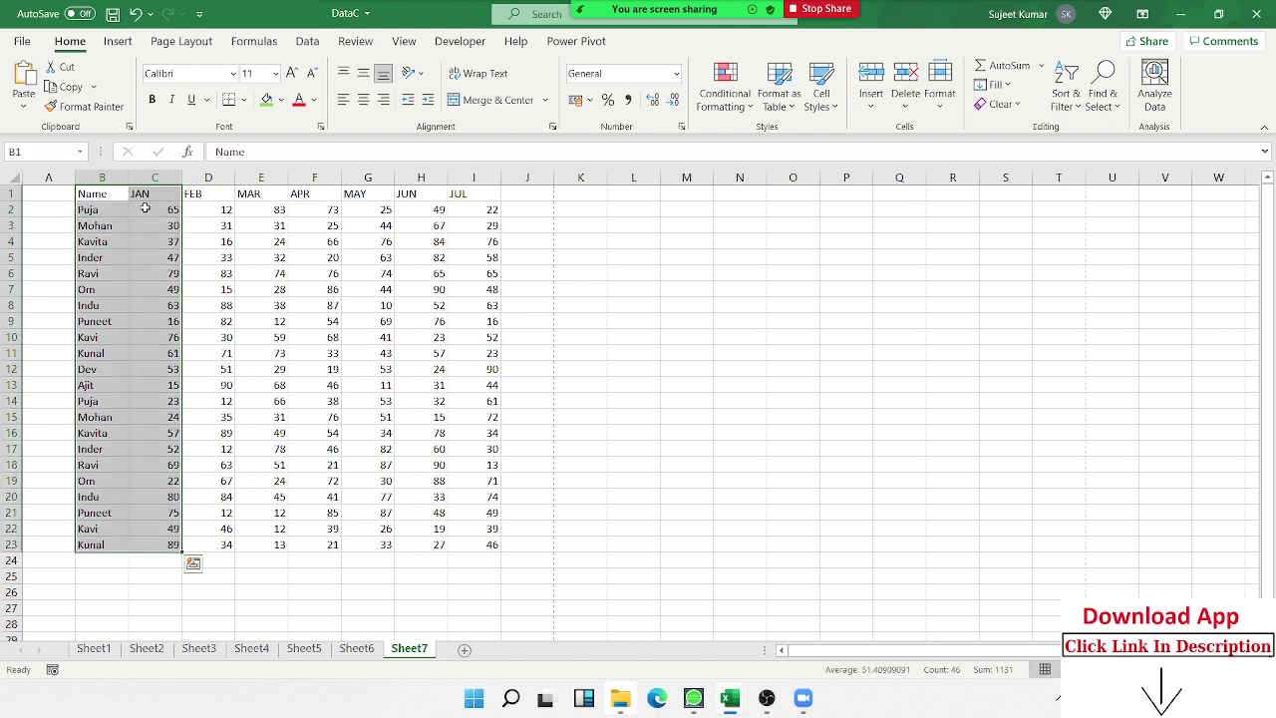
pyautogui.hotkey('ctrl', 'c')
# Paste the Name and JAN data into a new workbook, then enter 50-80 in F3 and 800 in G3.
pyautogui.hotkey('ctrl', 'n')
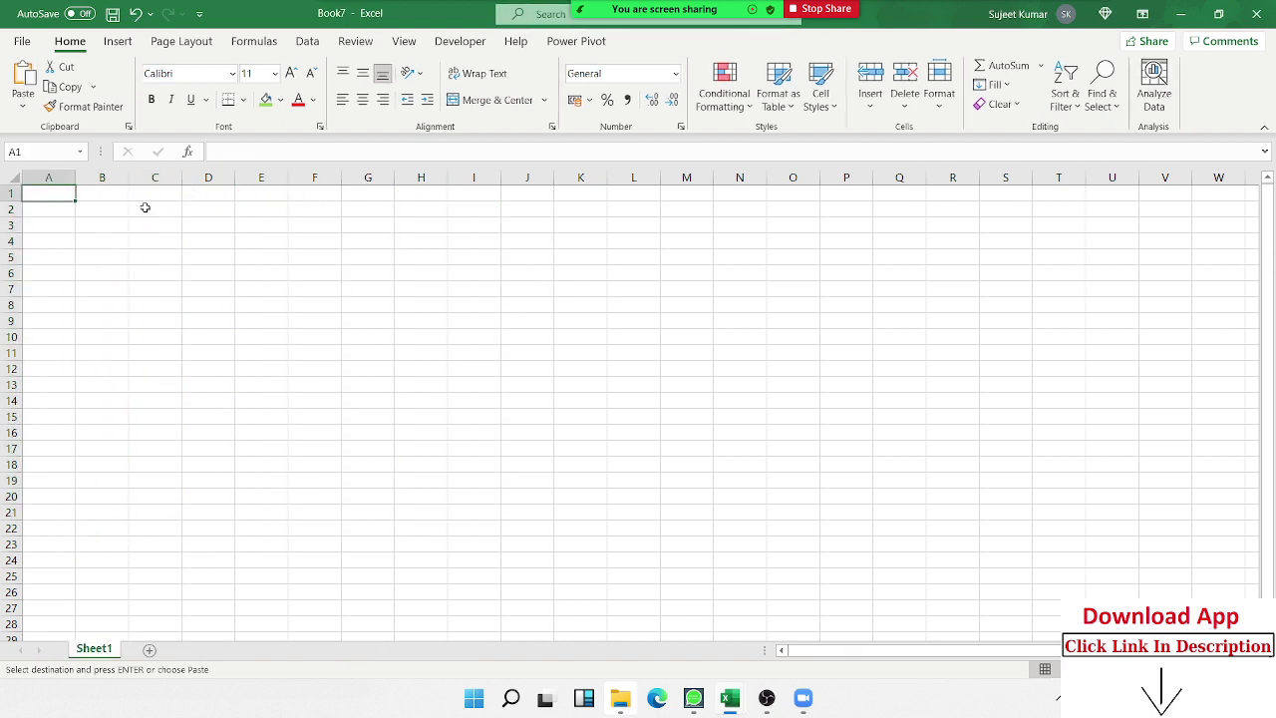
pyautogui.hotkey('ctrl', 'v')
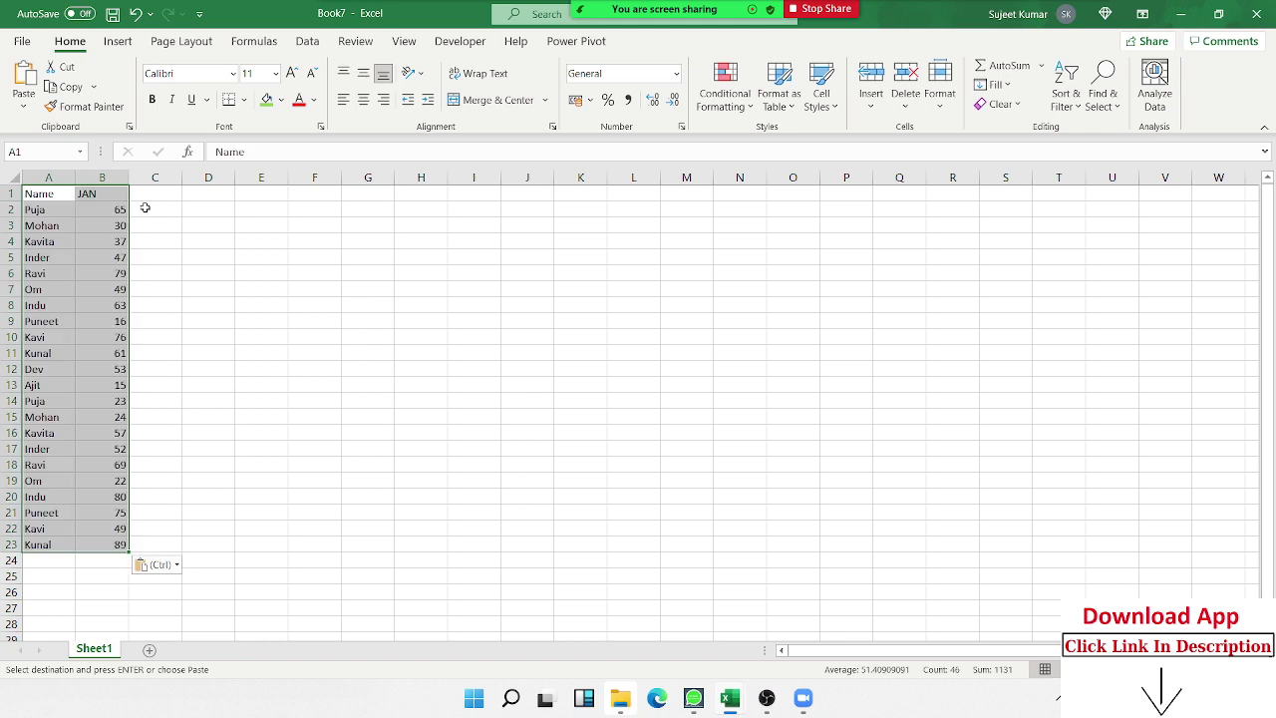
pyautogui.click(302, 221)
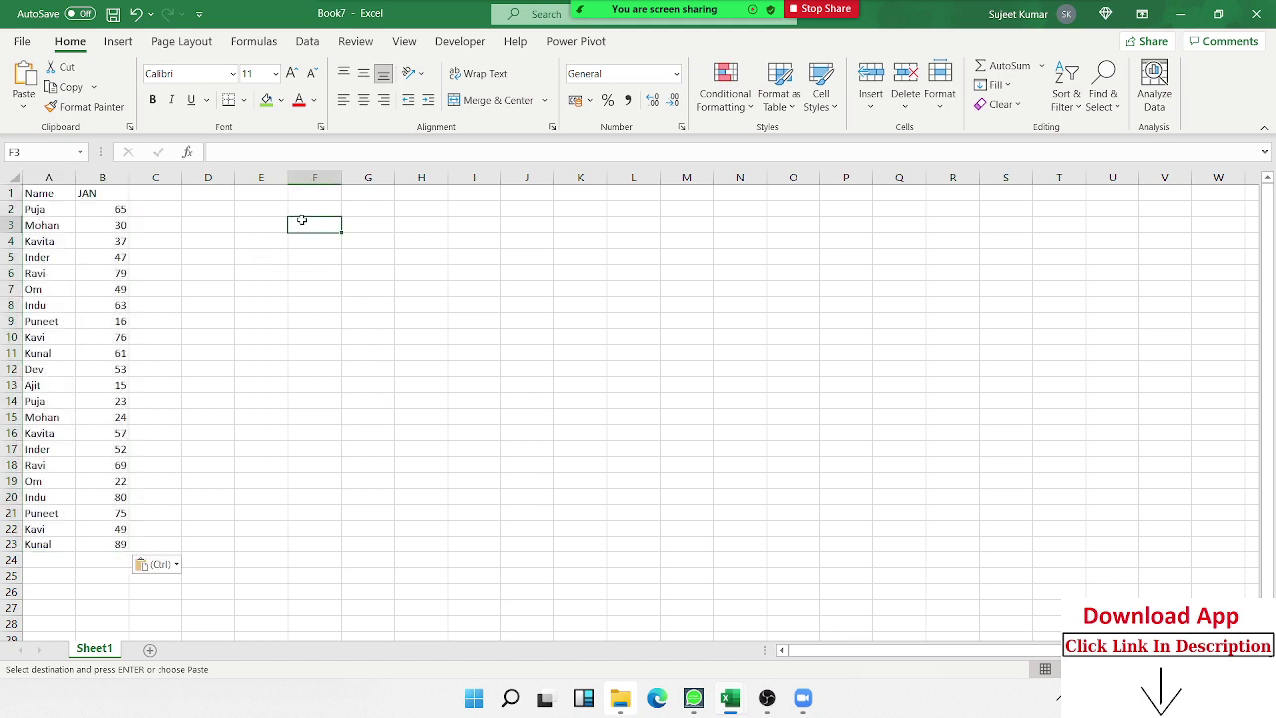
pyautogui.write('5')
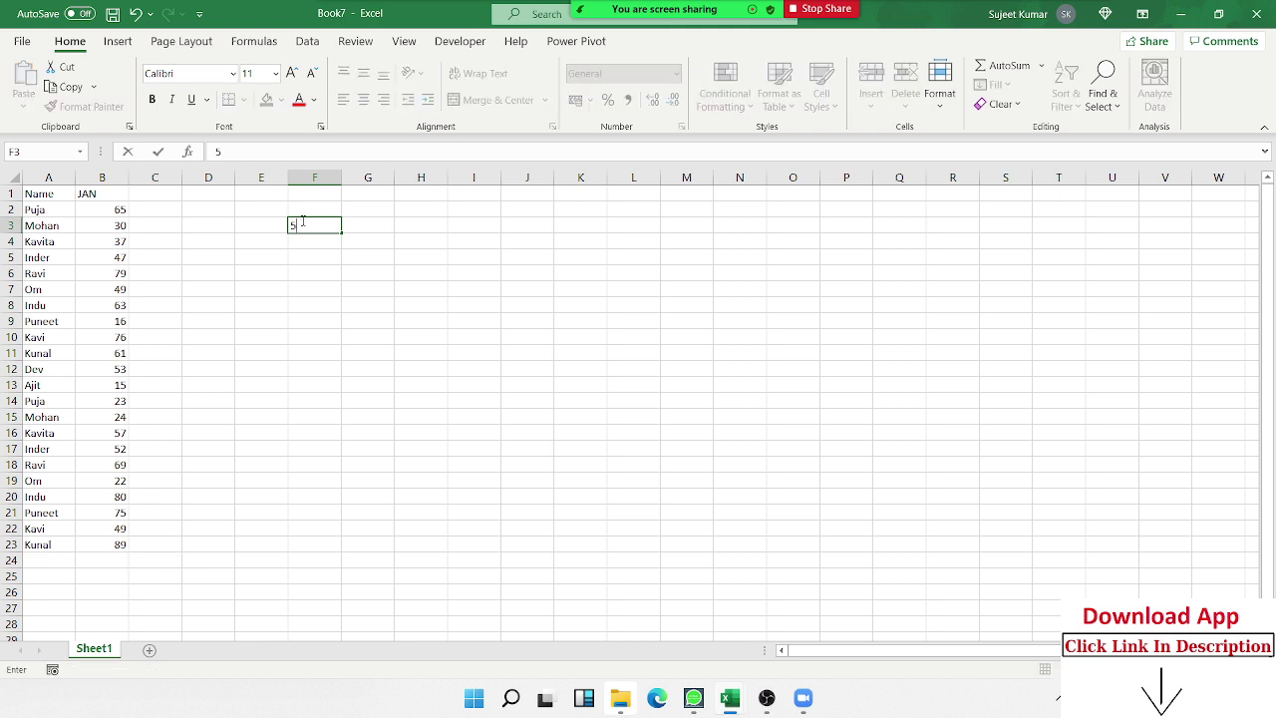
pyautogui.write('0*80')
pyautogui.press('Tab')
pyautogui.write('800')
pyautogui.press('Return')
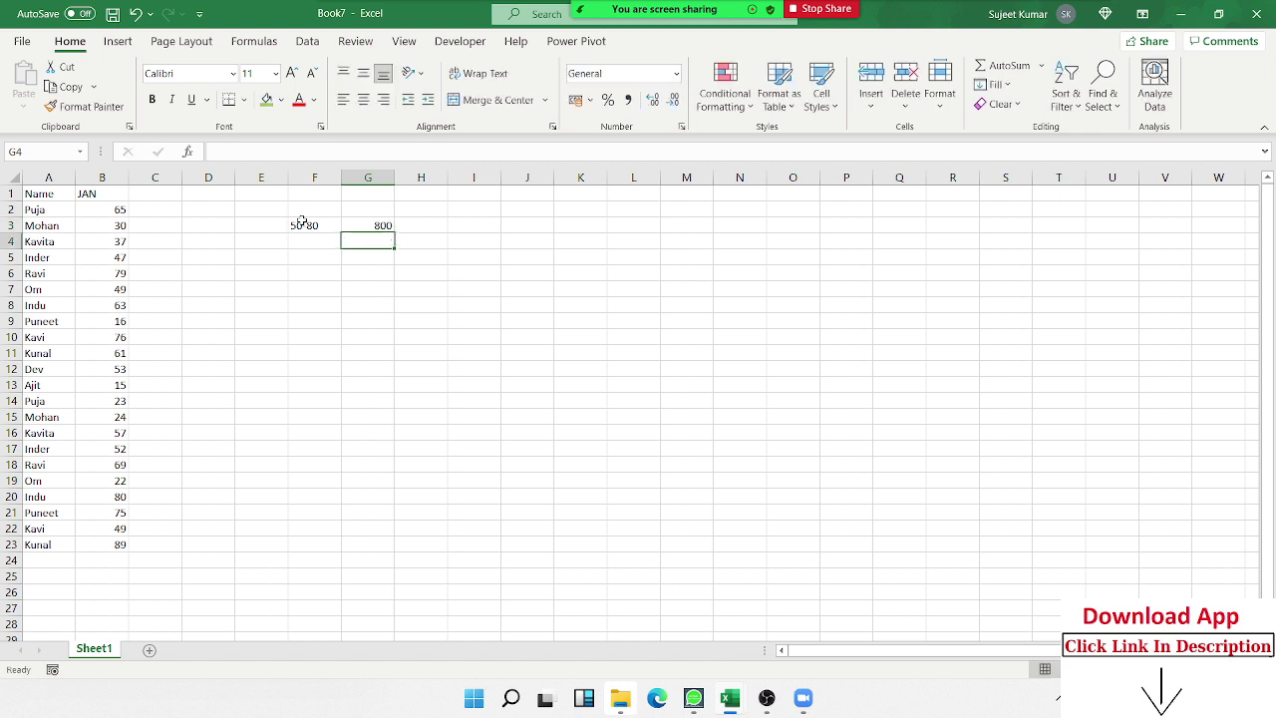
pyautogui.click(173, 206)
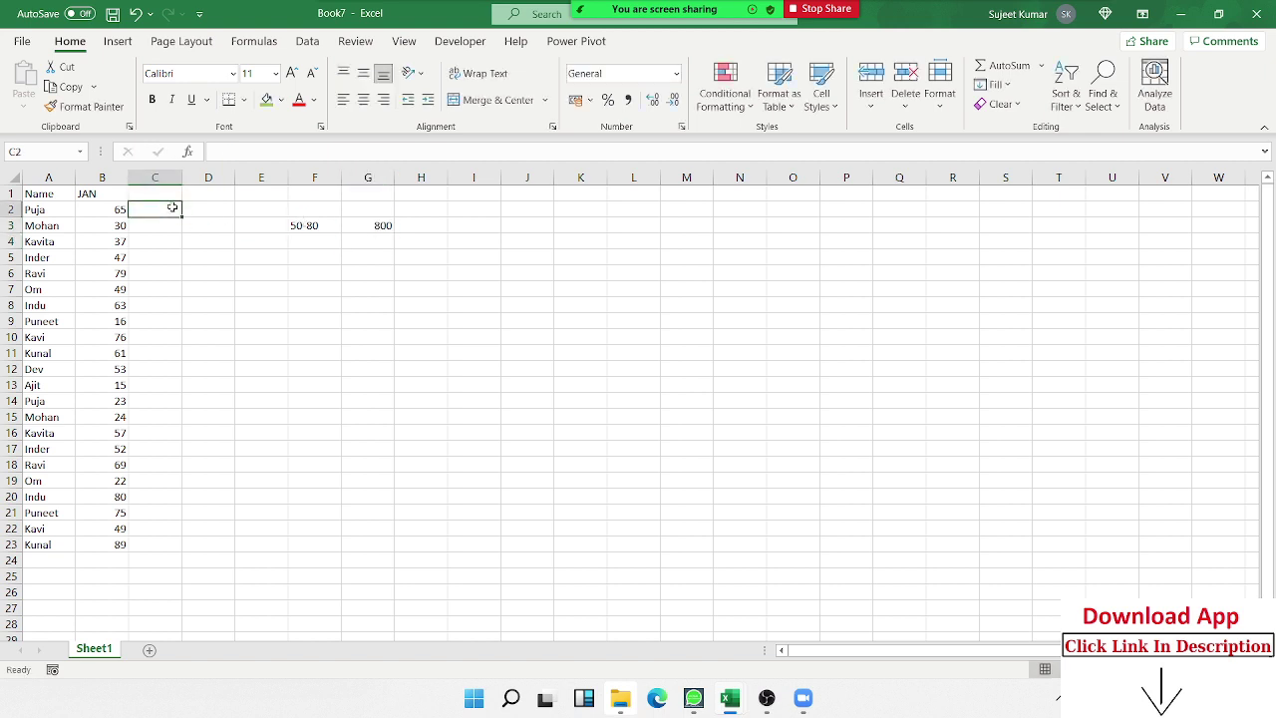
pyautogui.write('=')
pyautogui.write('if')
pyautogui.press('Tab')
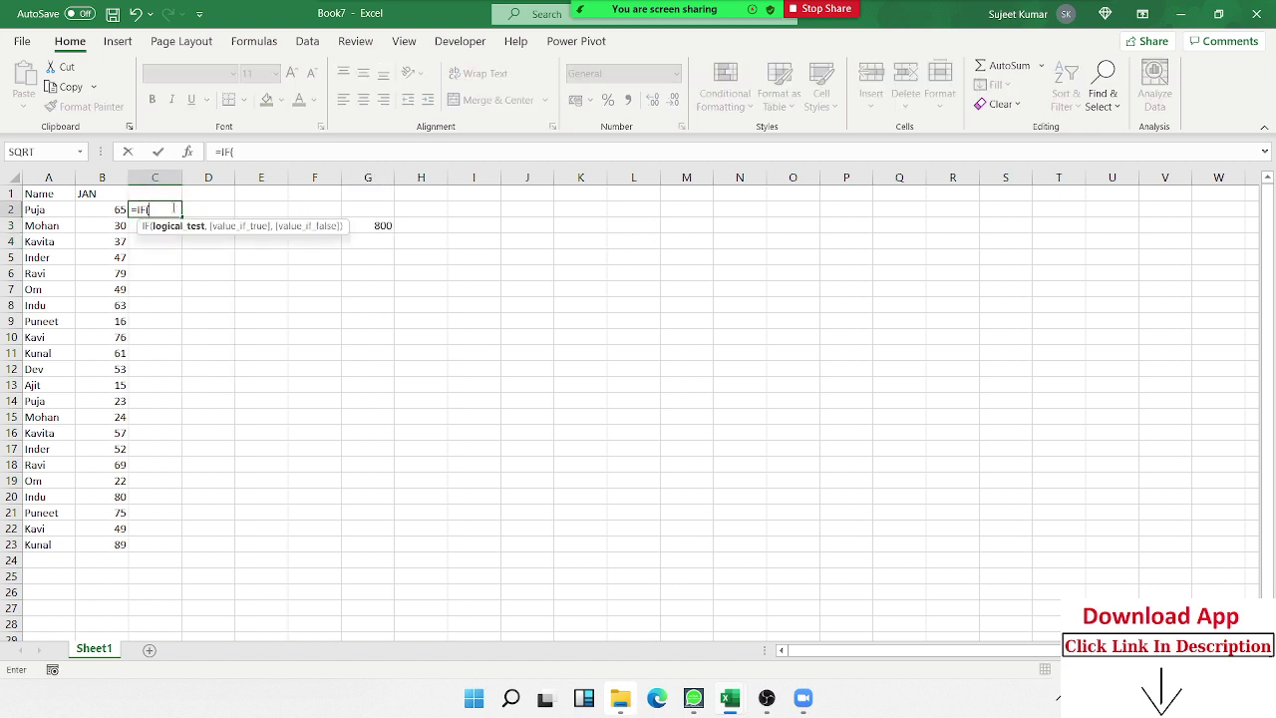
pyautogui.write('an')
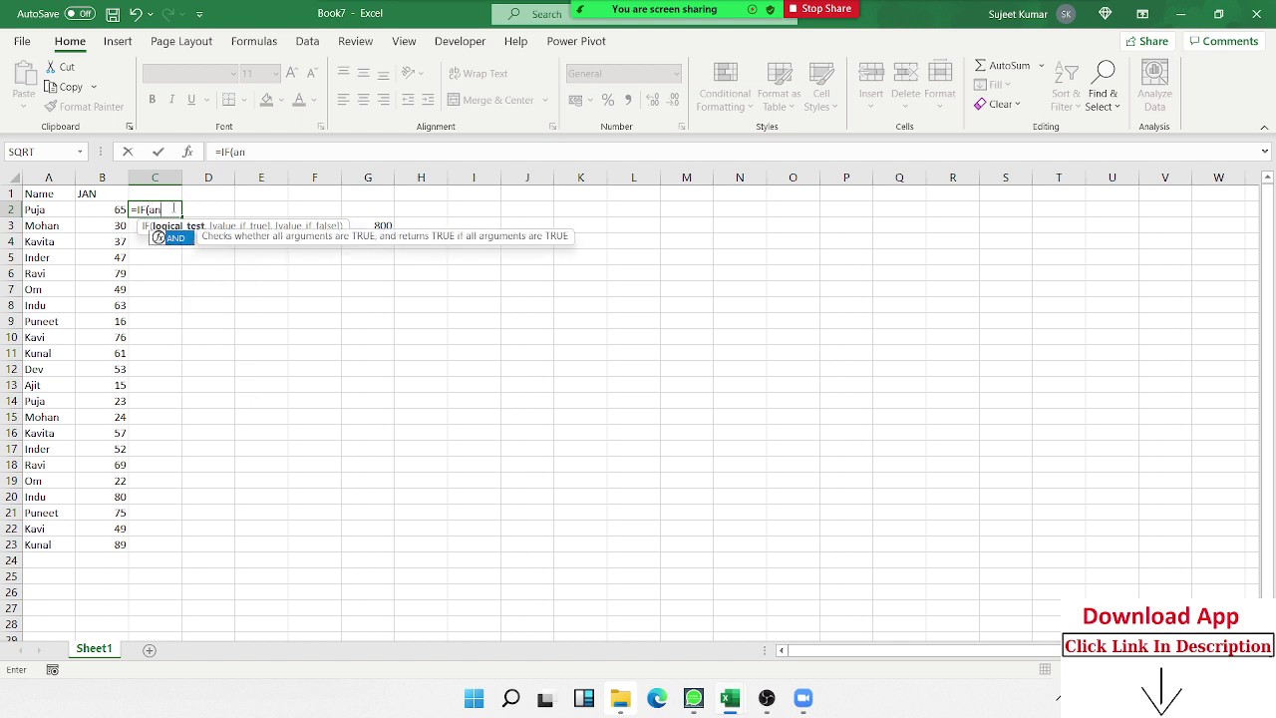
pyautogui.press('Tab')
pyautogui.click(119, 210)
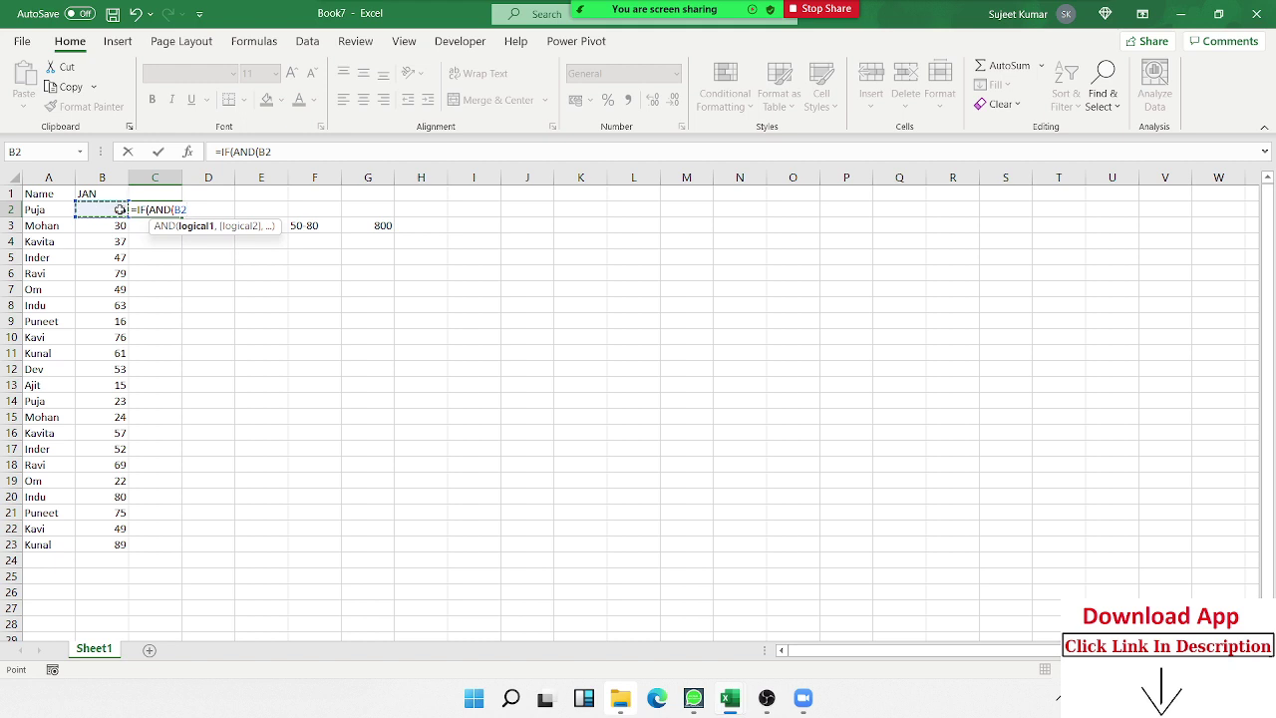
pyautogui.press('Escape')
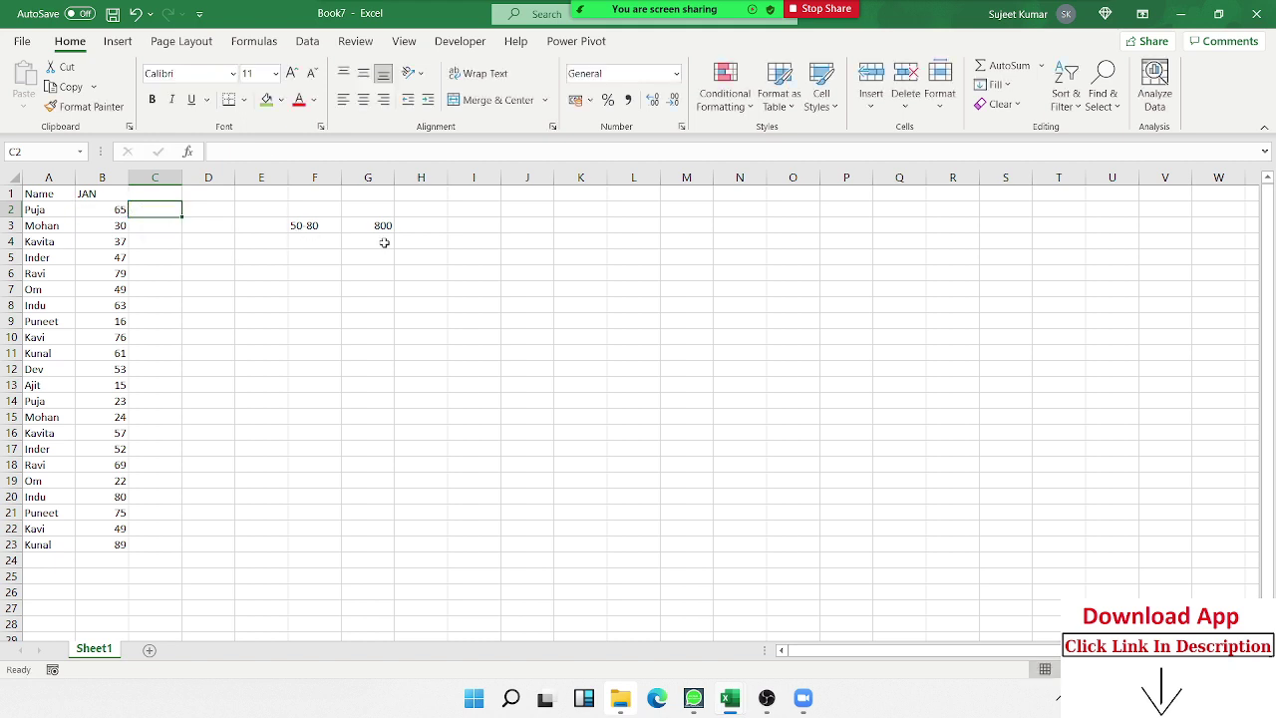
# Enter the <50 band in F4 with 100 in G4.
pyautogui.click(385, 243)
pyautogui.click(334, 239)
pyautogui.write('<')
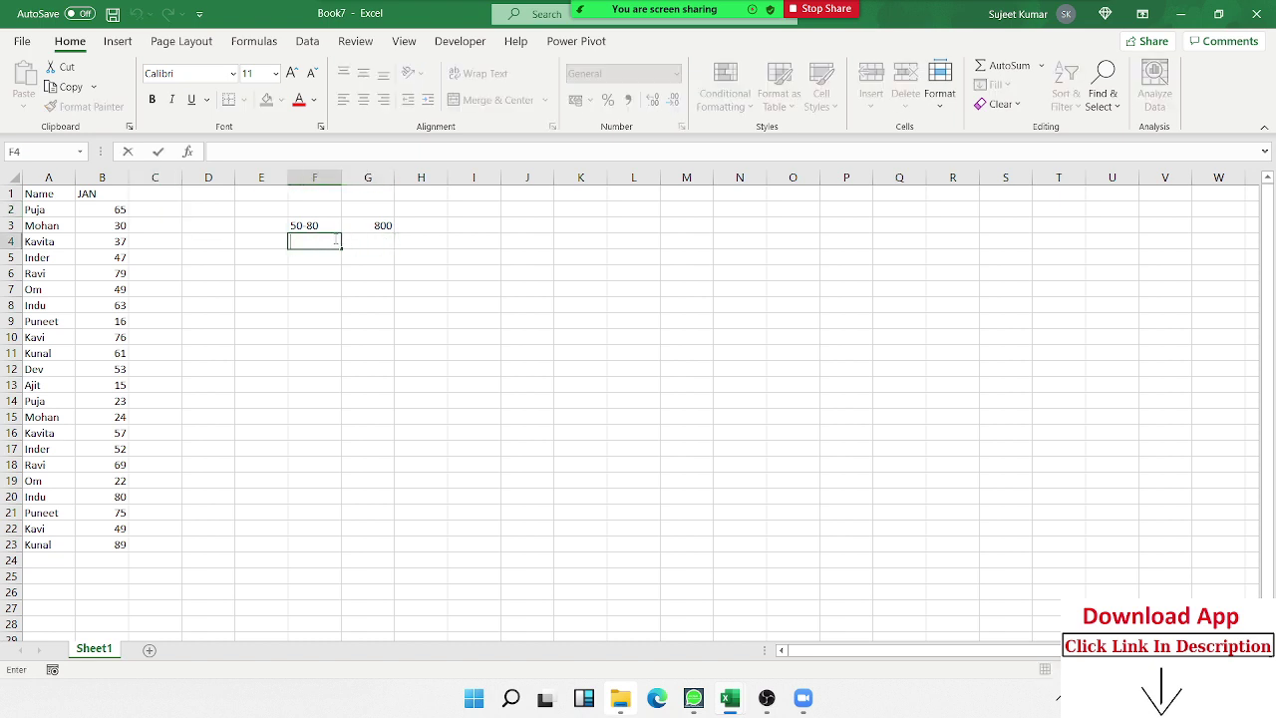
pyautogui.write('500')
pyautogui.press('BackSpace')
pyautogui.press('Tab')
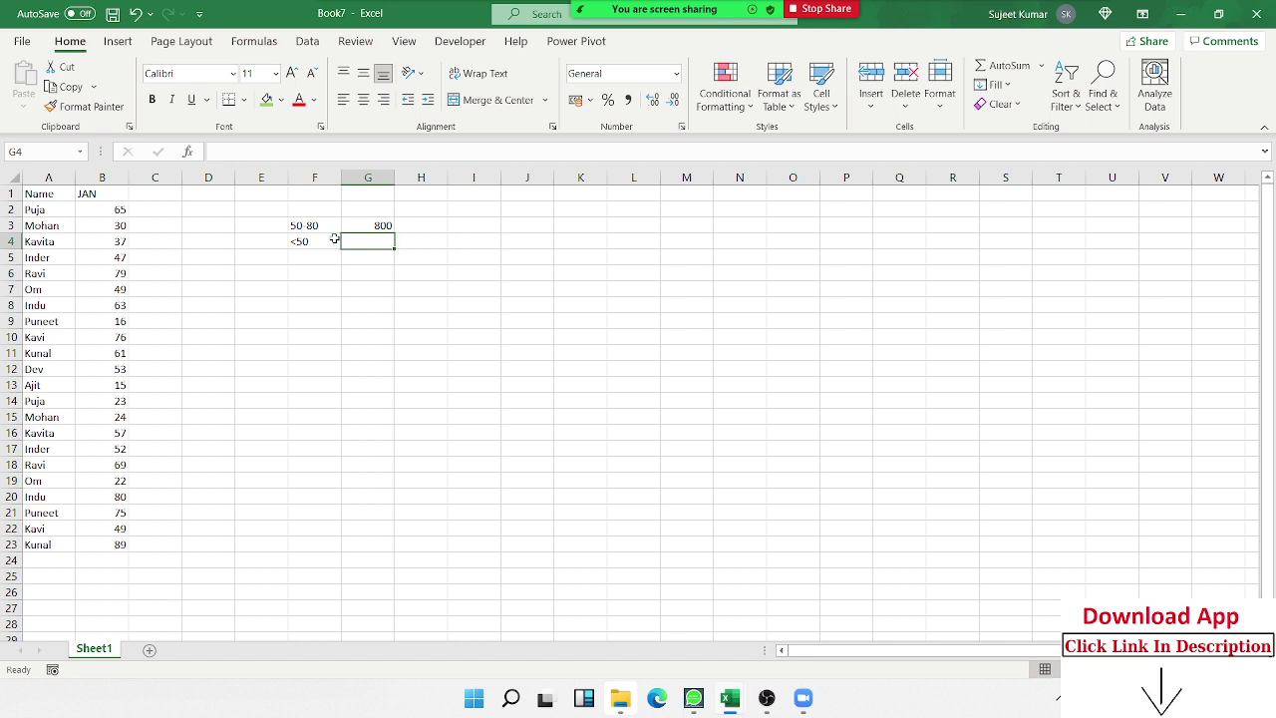
pyautogui.write('100')
pyautogui.press('Tab')
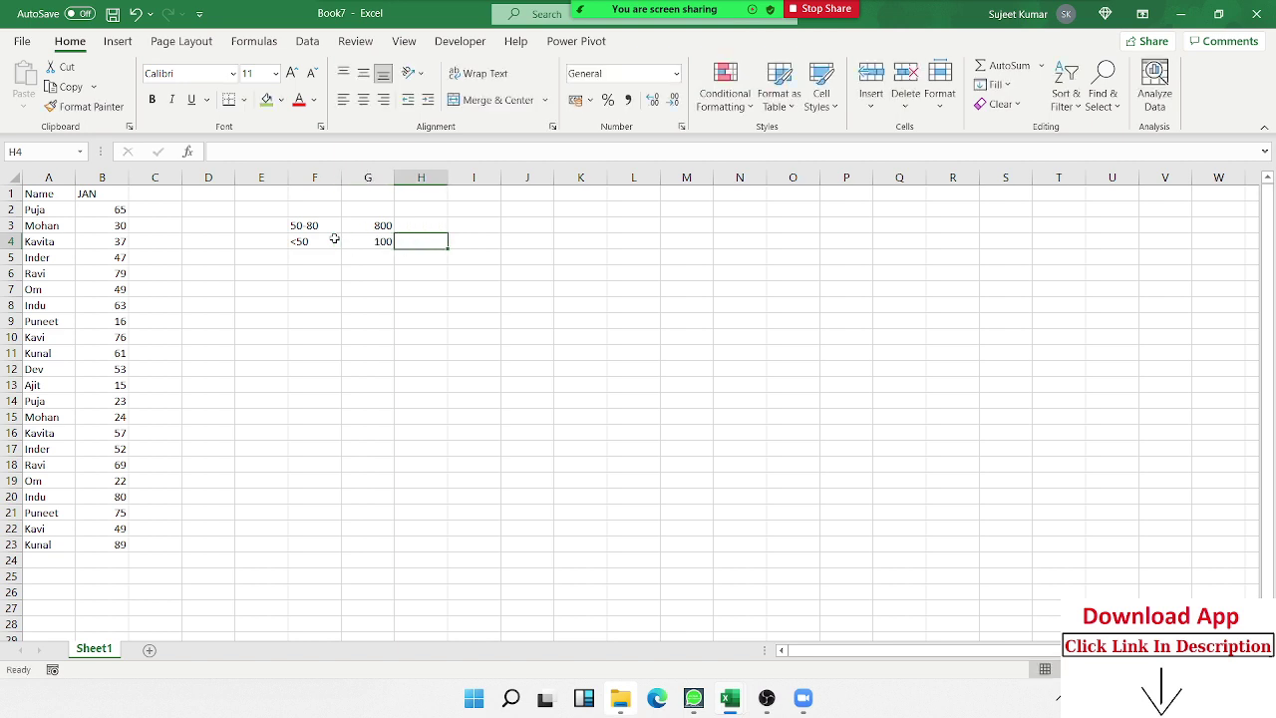
# Enter the >80 band in F5 with 200 in G5.
pyautogui.click(334, 239)
pyautogui.press('Return')
pyautogui.write('>')
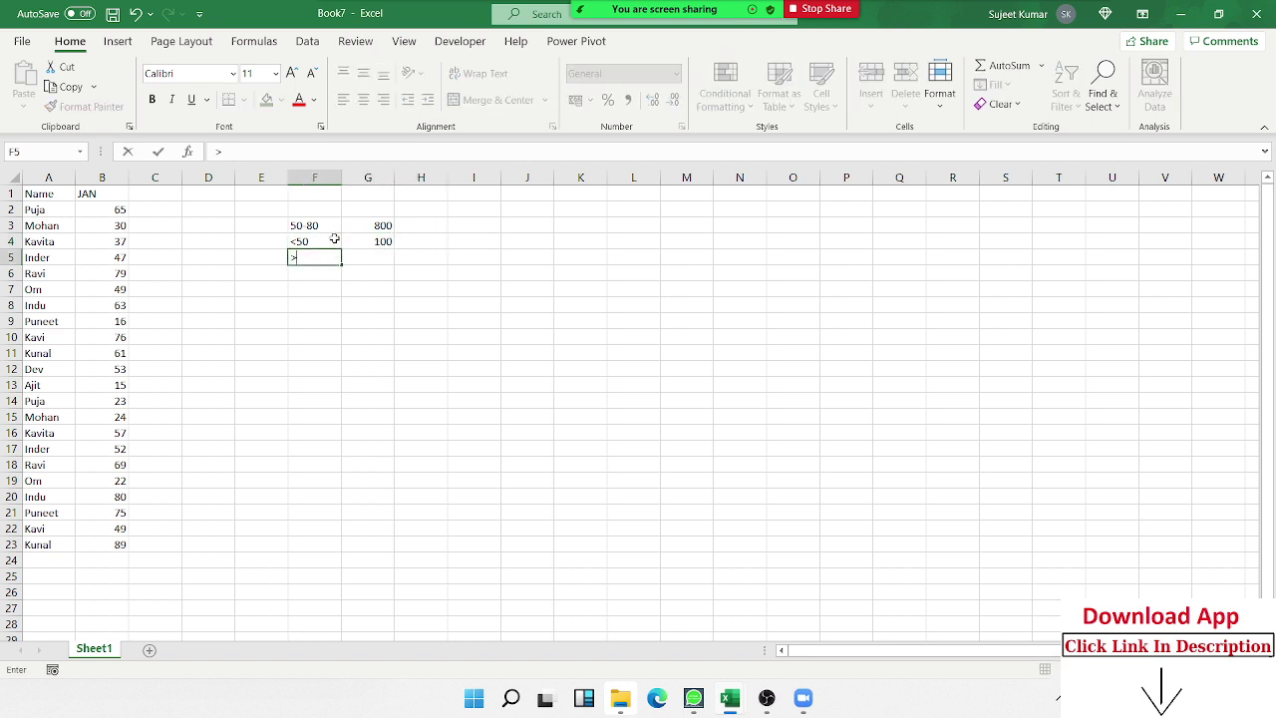
pyautogui.write('80')
pyautogui.press('Tab')
pyautogui.write('200')
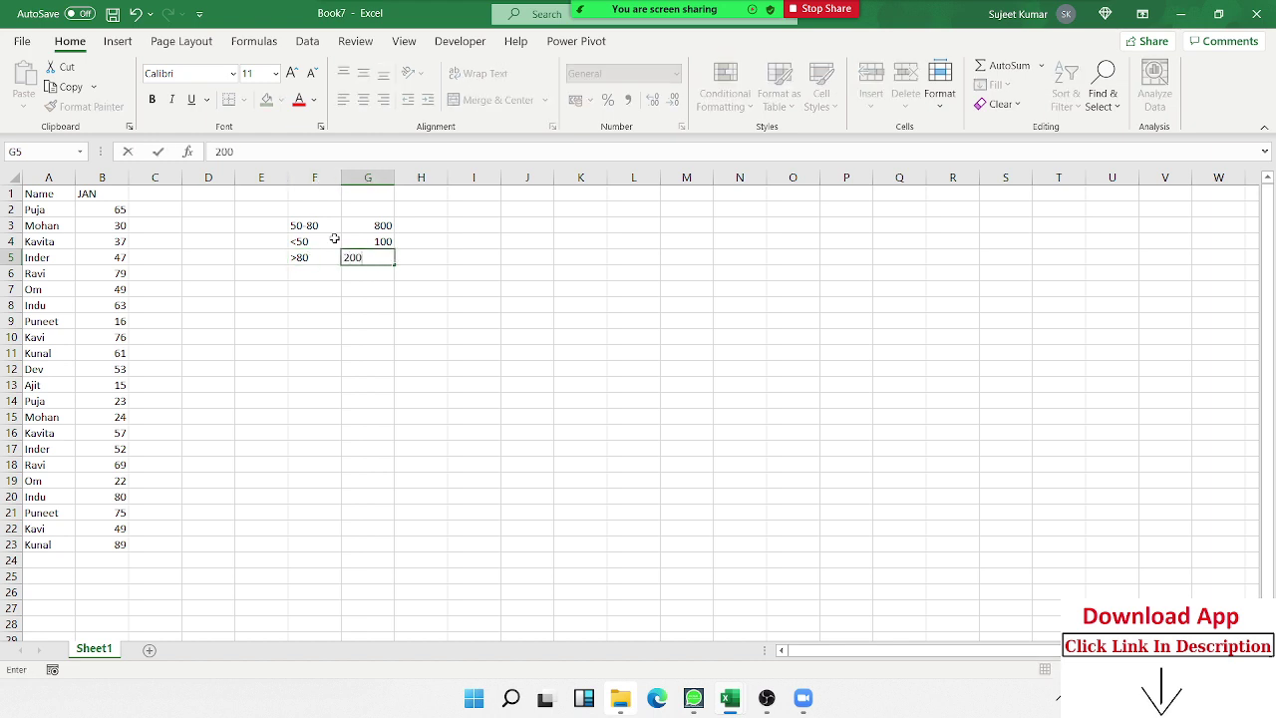
pyautogui.press('Return')
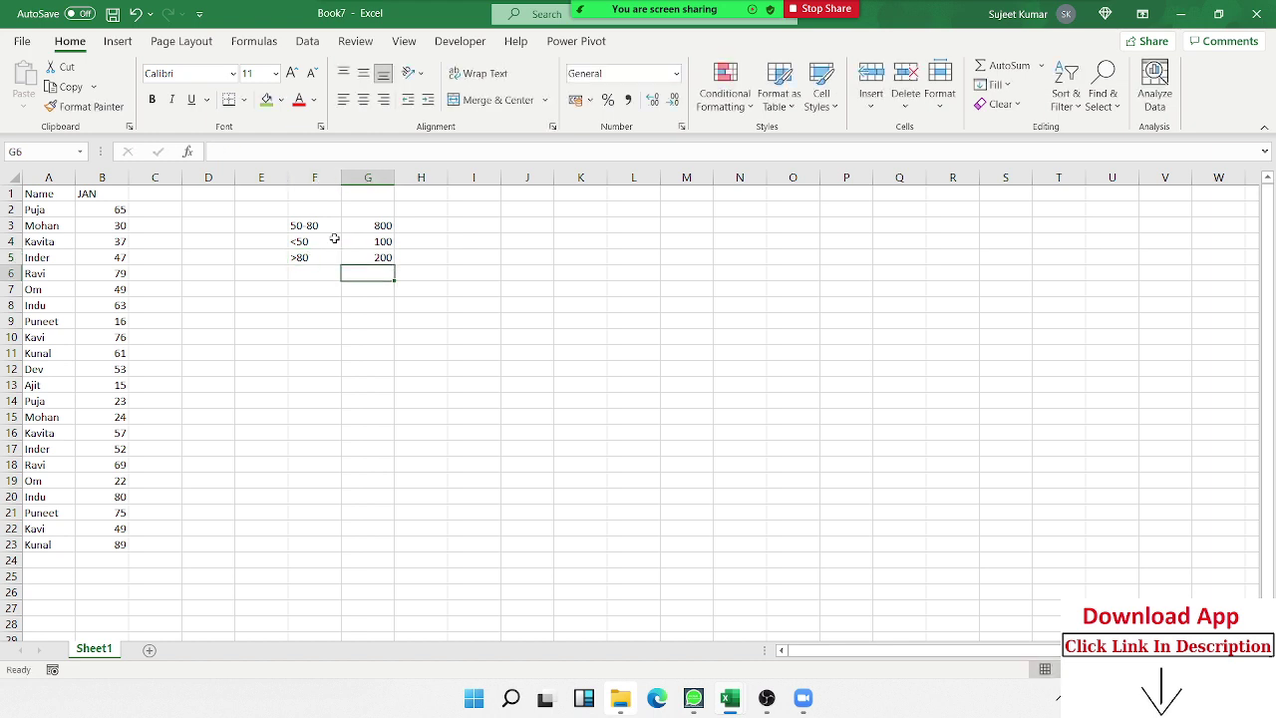
# Begin C2's formula as =IF(B2>=50, dismissing the incomplete-formula error.
pyautogui.click(160, 215)
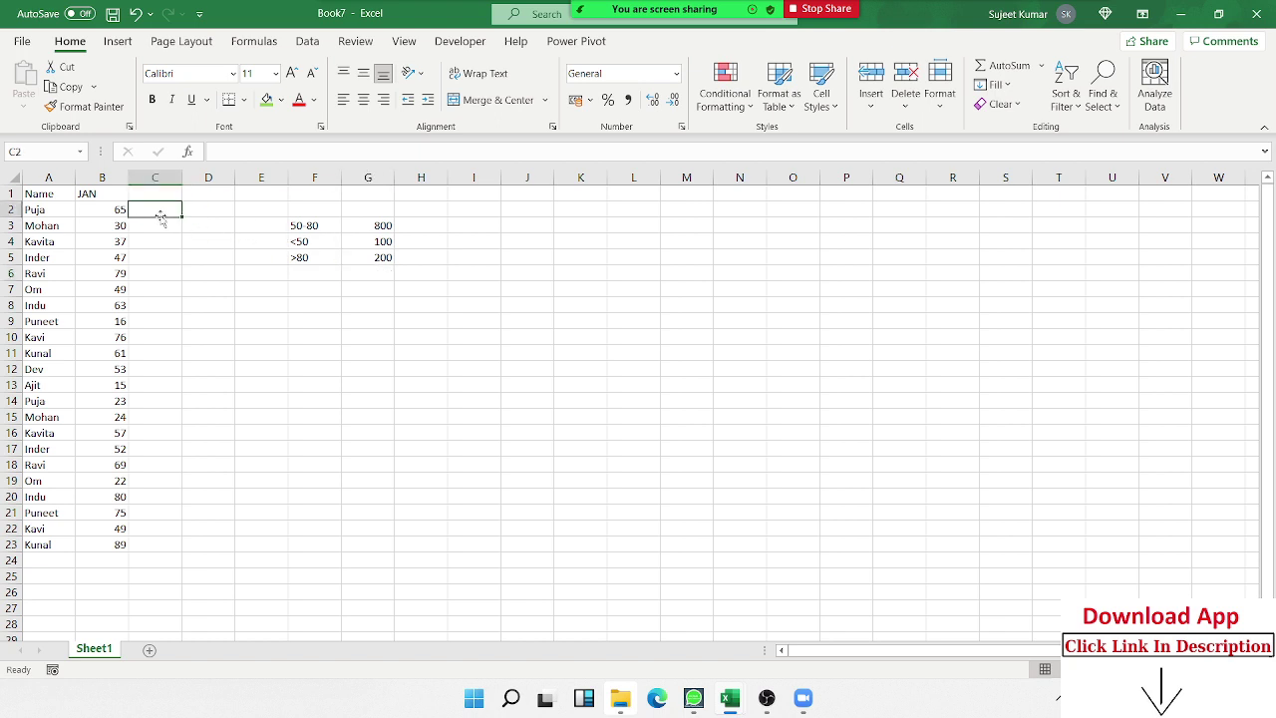
pyautogui.write('=i')
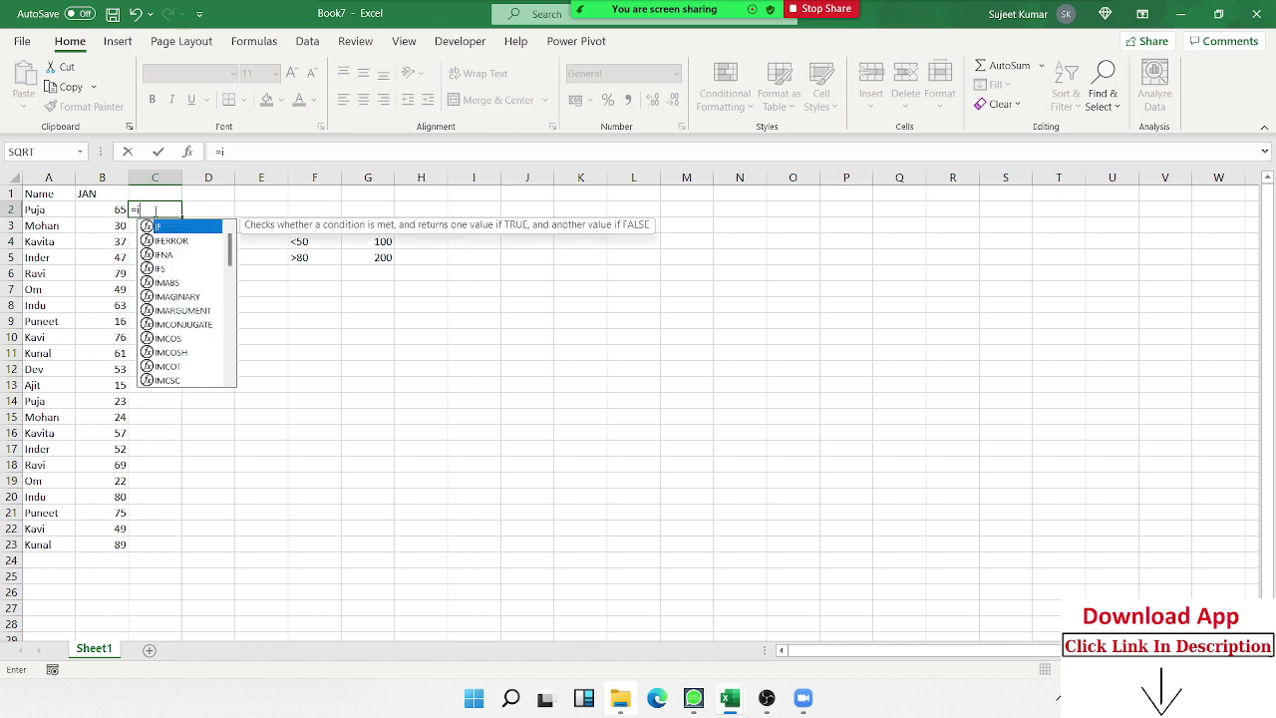
pyautogui.write('f')
pyautogui.press('Tab')
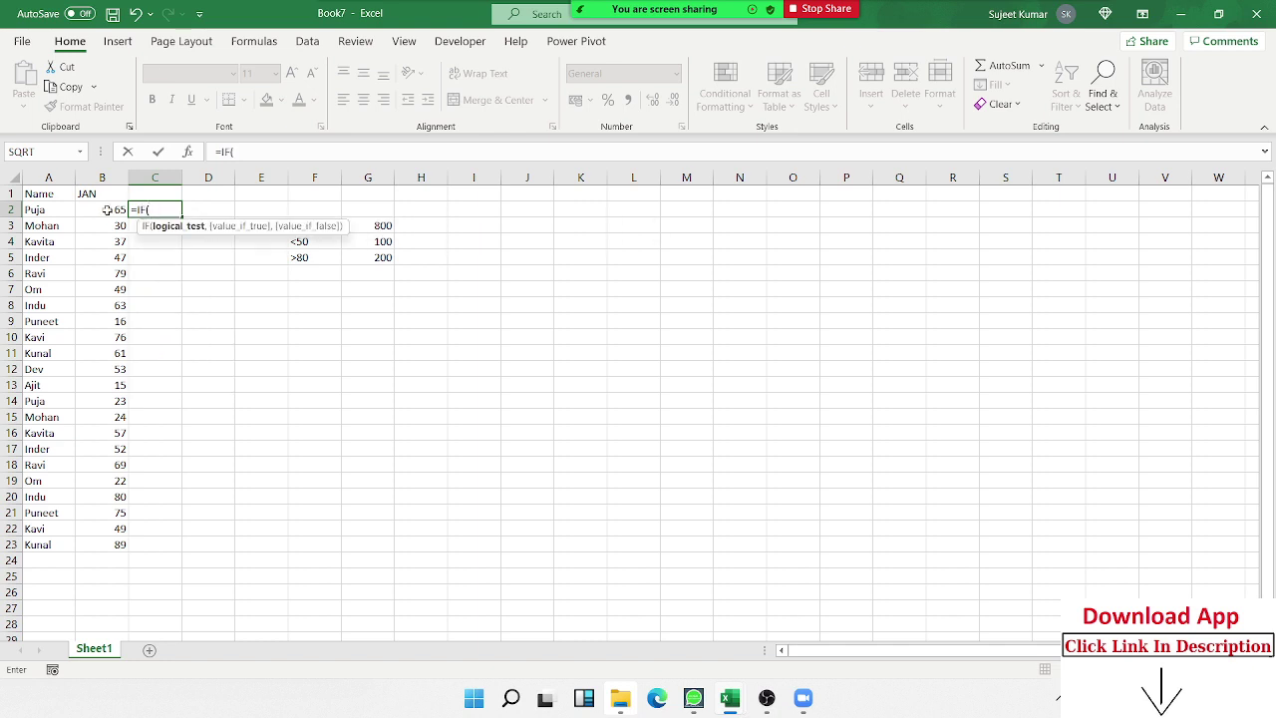
pyautogui.click(107, 209)
pyautogui.write('>')
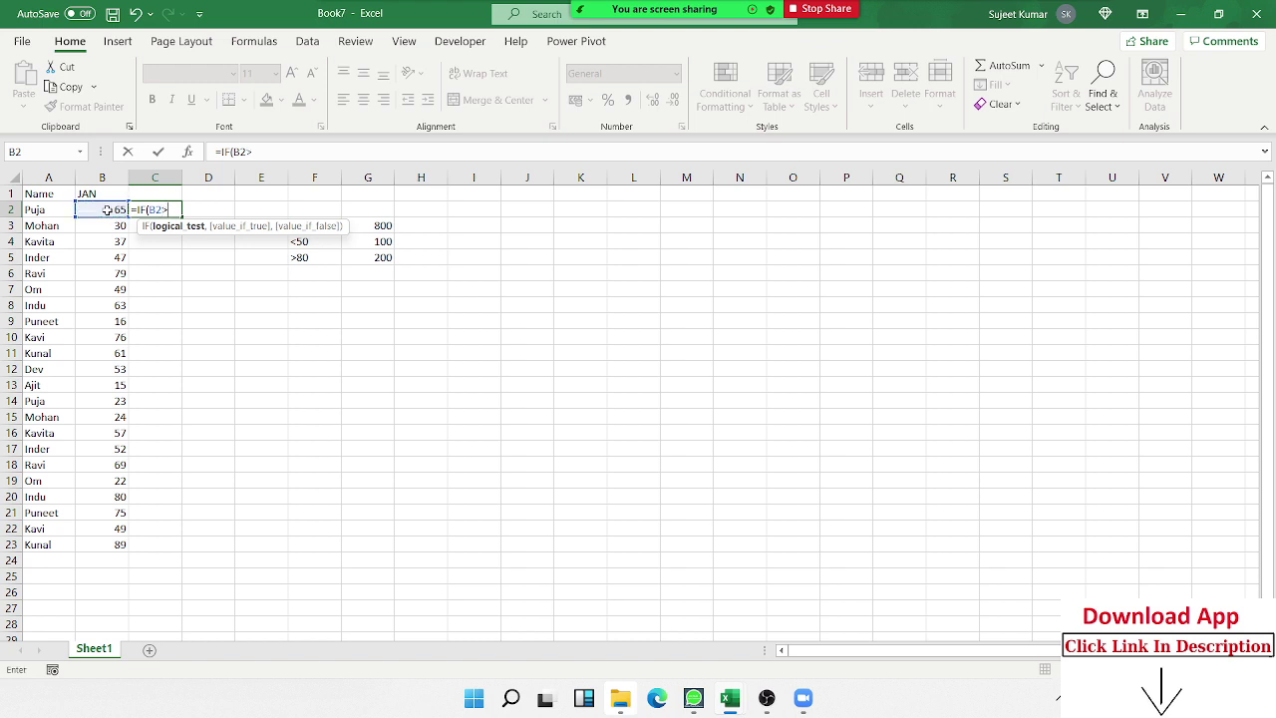
pyautogui.write('=5')
pyautogui.write('0')
pyautogui.press('Return')
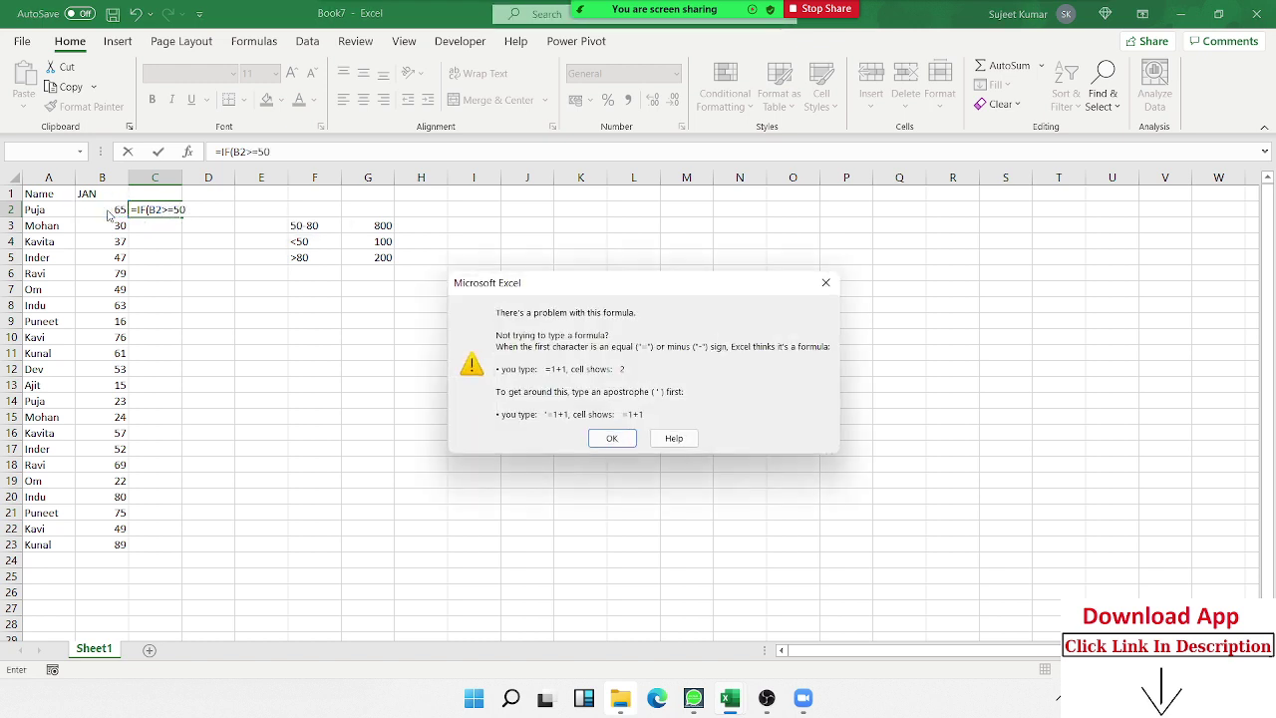
pyautogui.press('Return')
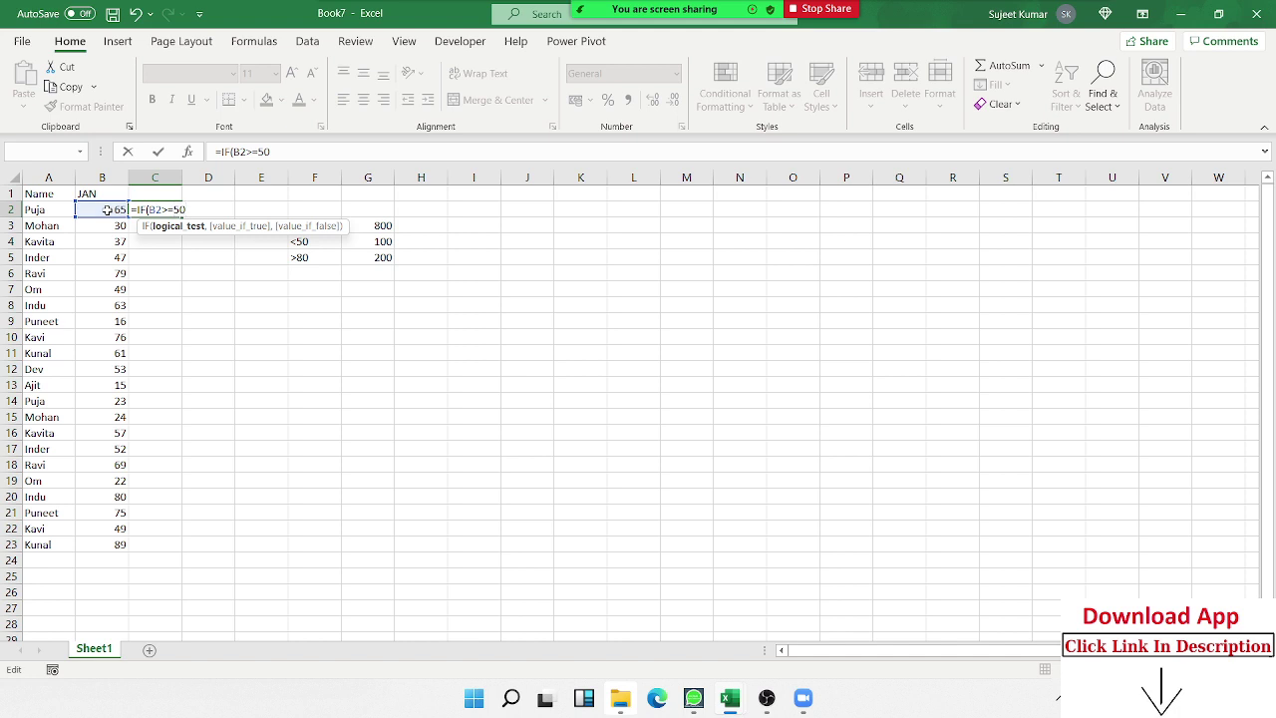
# Add the nested IF(B2<=80,800,200) with 100 as the outer fallback.
pyautogui.write(',')
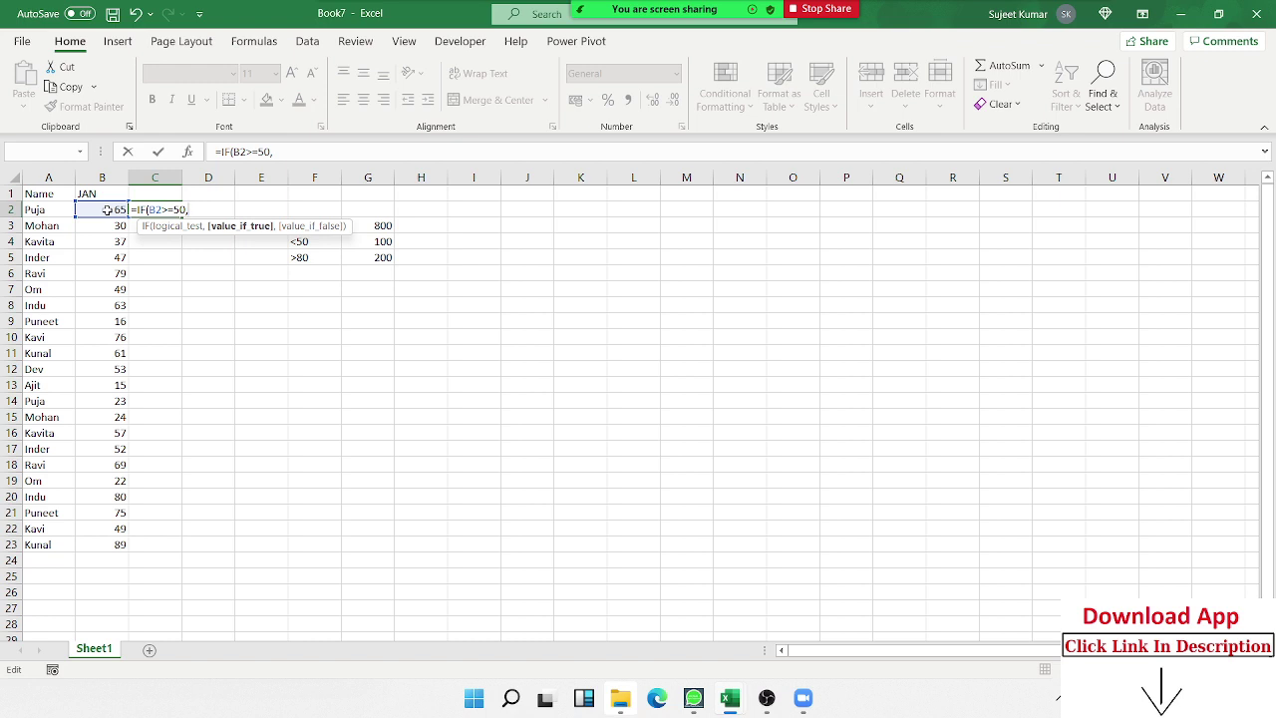
pyautogui.write('IF(')
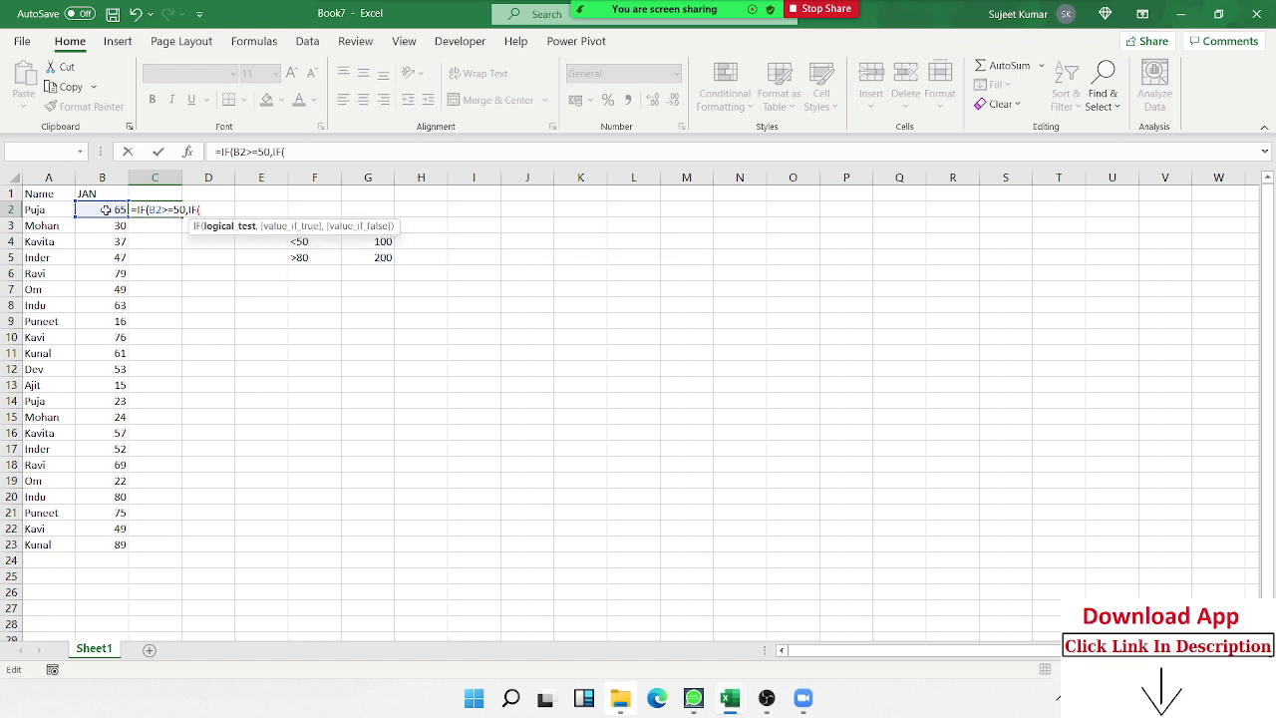
pyautogui.click(105, 209)
pyautogui.write('<')
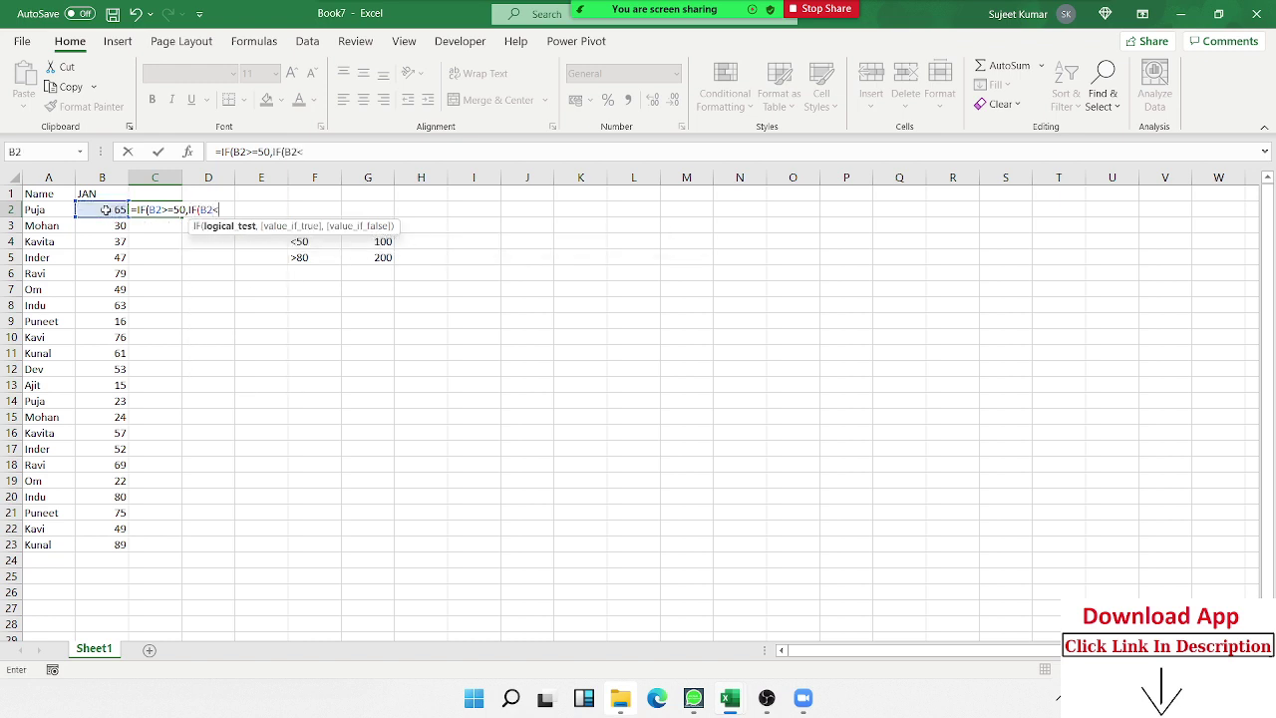
pyautogui.write('=80')
pyautogui.write(',')
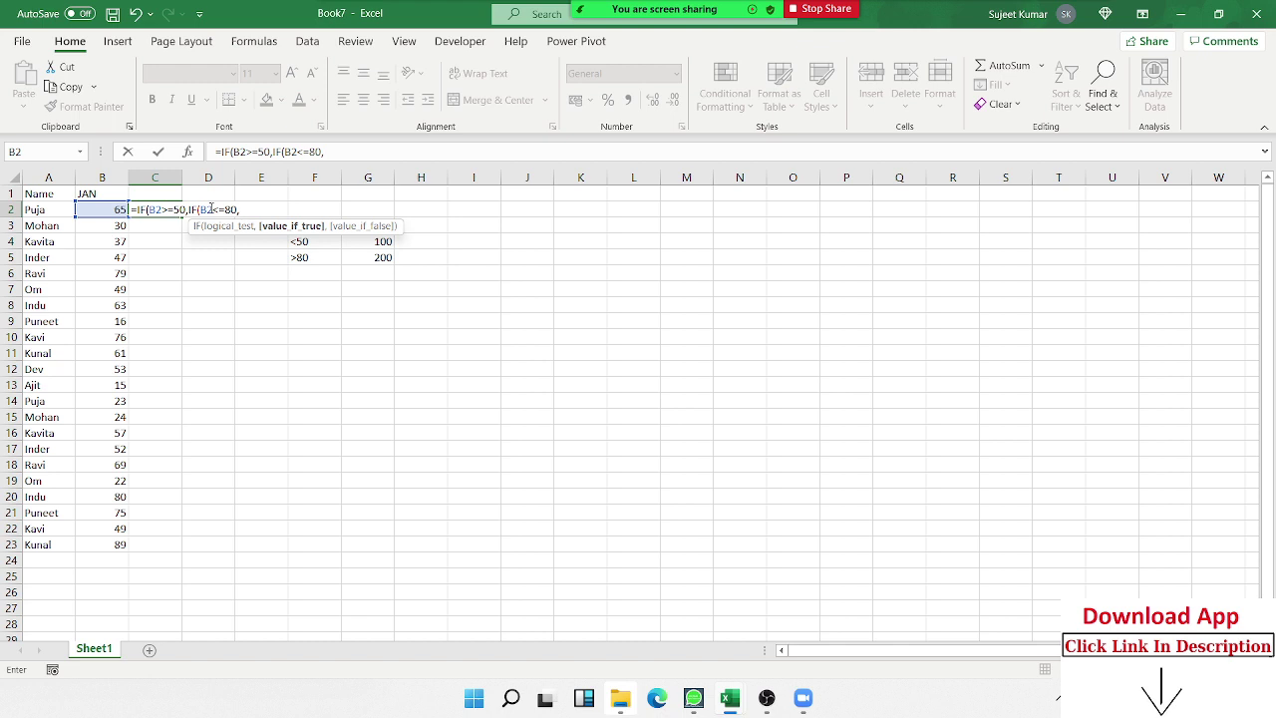
pyautogui.write('80')
pyautogui.write('0')
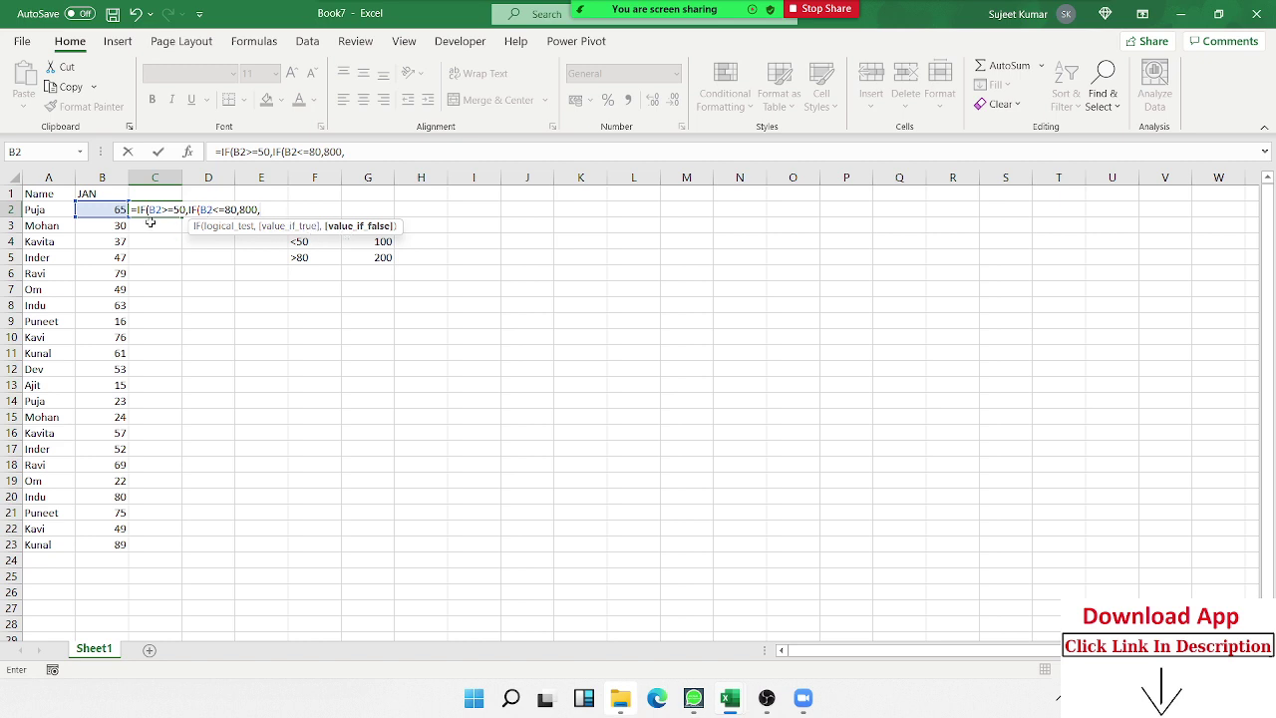
pyautogui.write('200')
pyautogui.write('),')
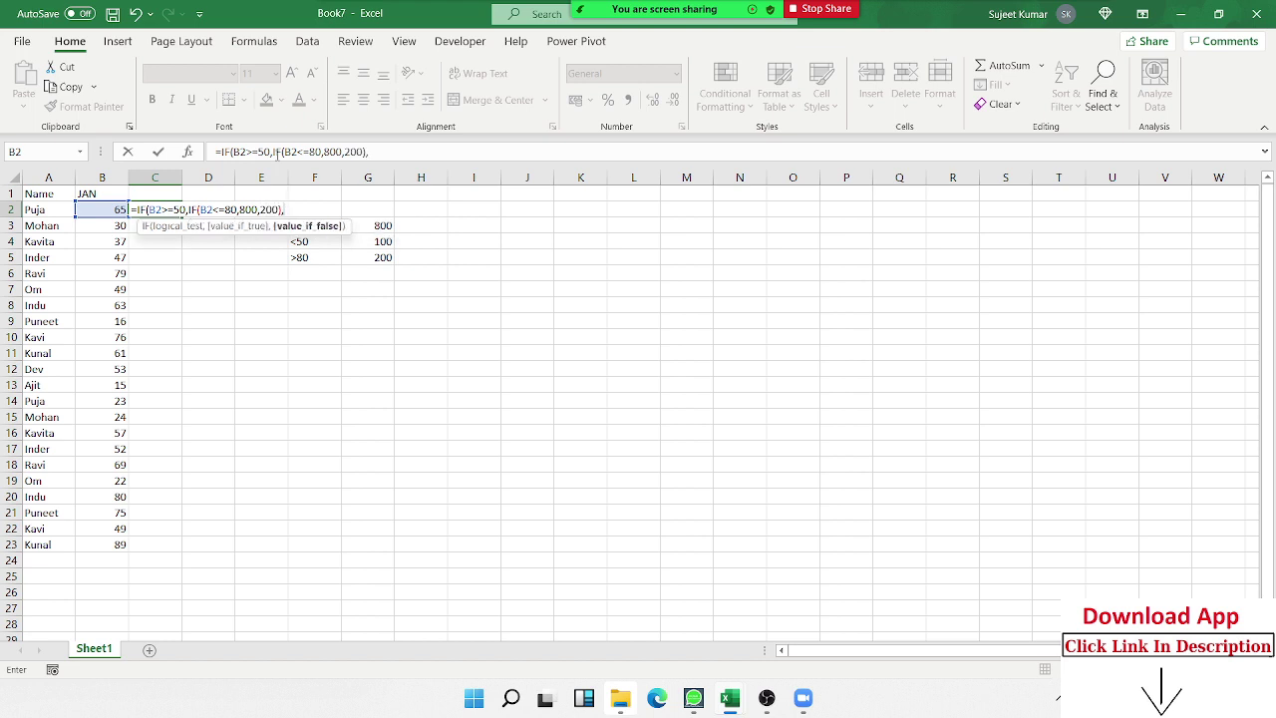
pyautogui.write('100')
pyautogui.write(')')
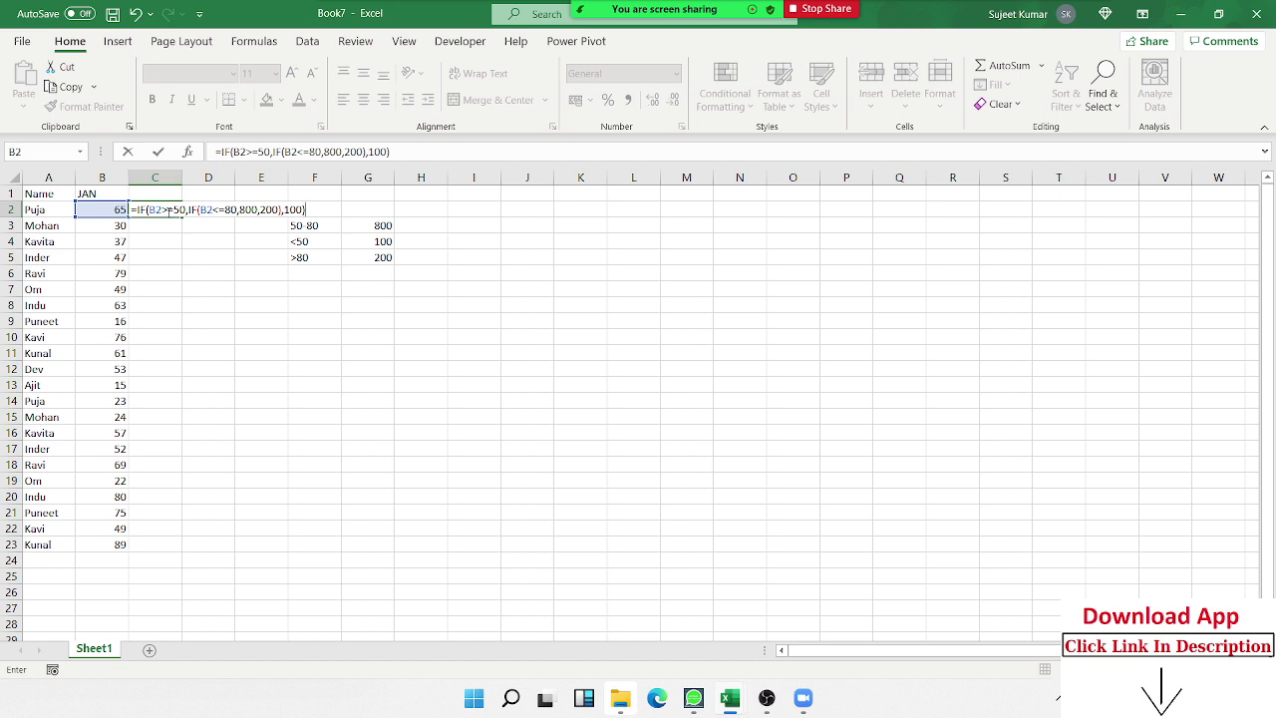
pyautogui.moveTo(787, 18)
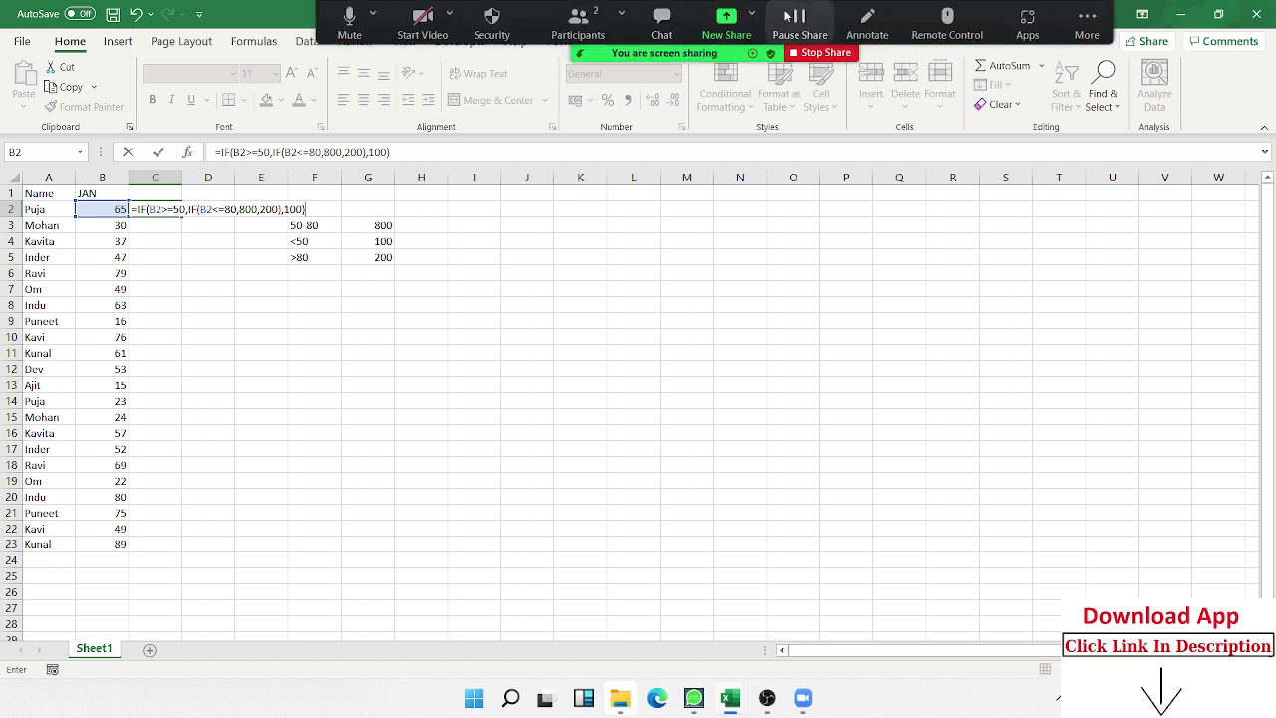
pyautogui.click(863, 18)
pyautogui.click(504, 95)
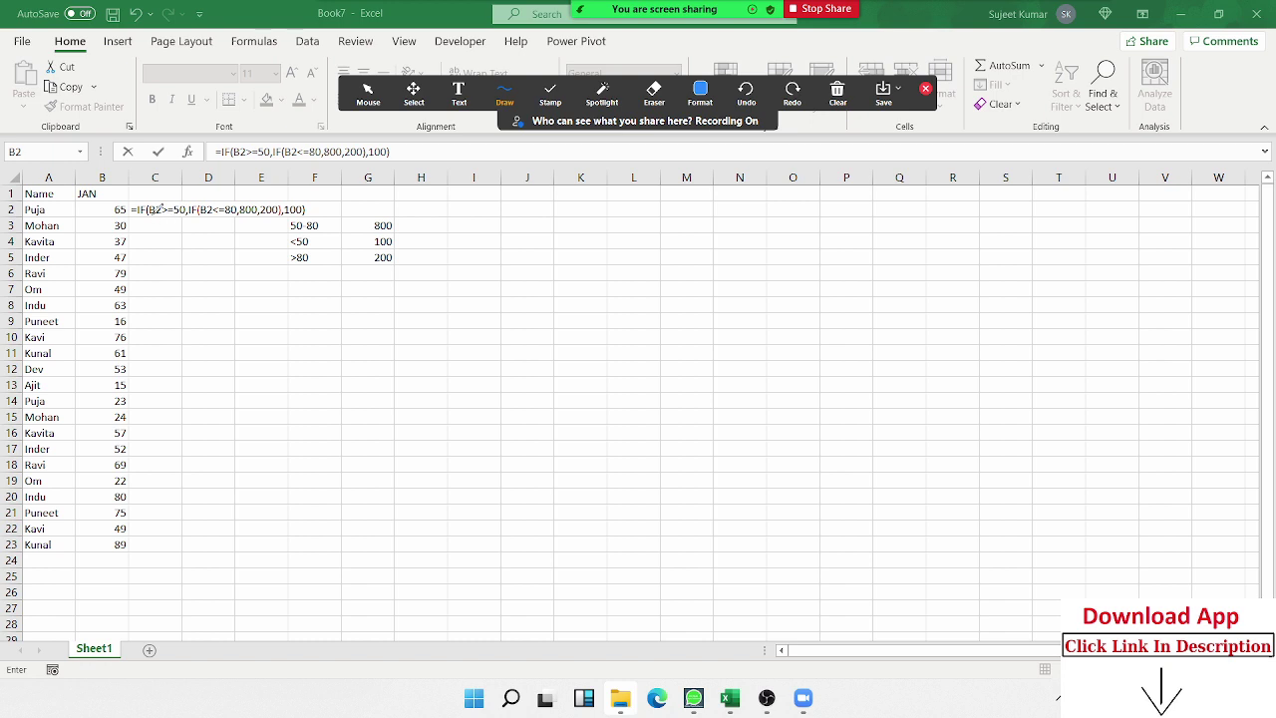
pyautogui.moveTo(150, 212)
pyautogui.mouseDown()
pyautogui.moveTo(230, 185)
pyautogui.moveTo(228, 210)
pyautogui.mouseUp()
pyautogui.moveTo(172, 209); pyautogui.dragTo(289, 221)
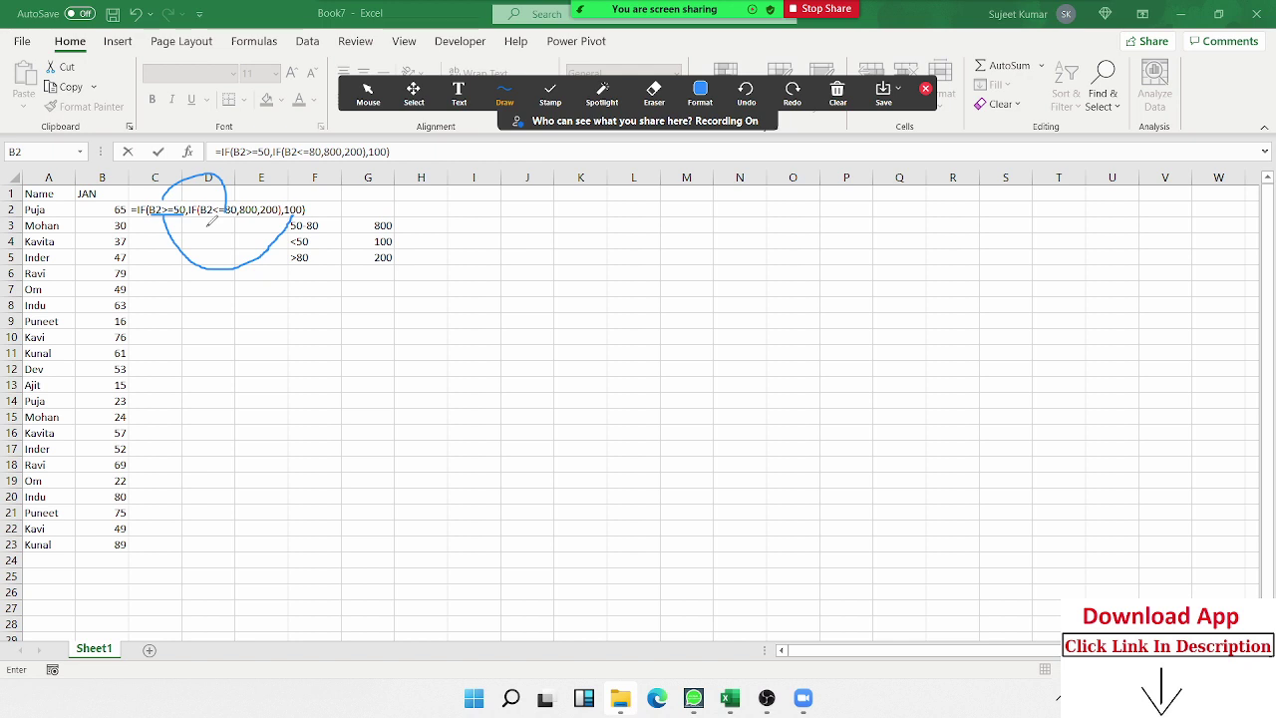
pyautogui.moveTo(205, 219); pyautogui.dragTo(239, 223)
pyautogui.moveTo(217, 204); pyautogui.dragTo(281, 209)
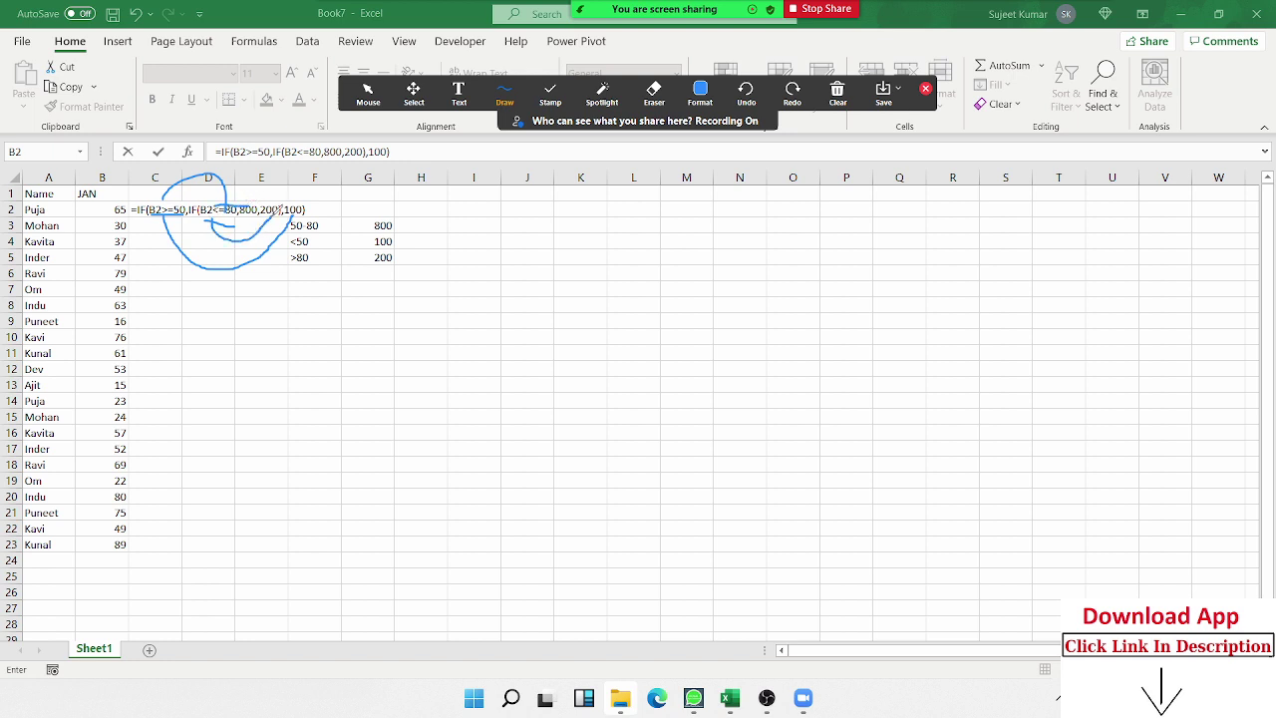
pyautogui.click(837, 94)
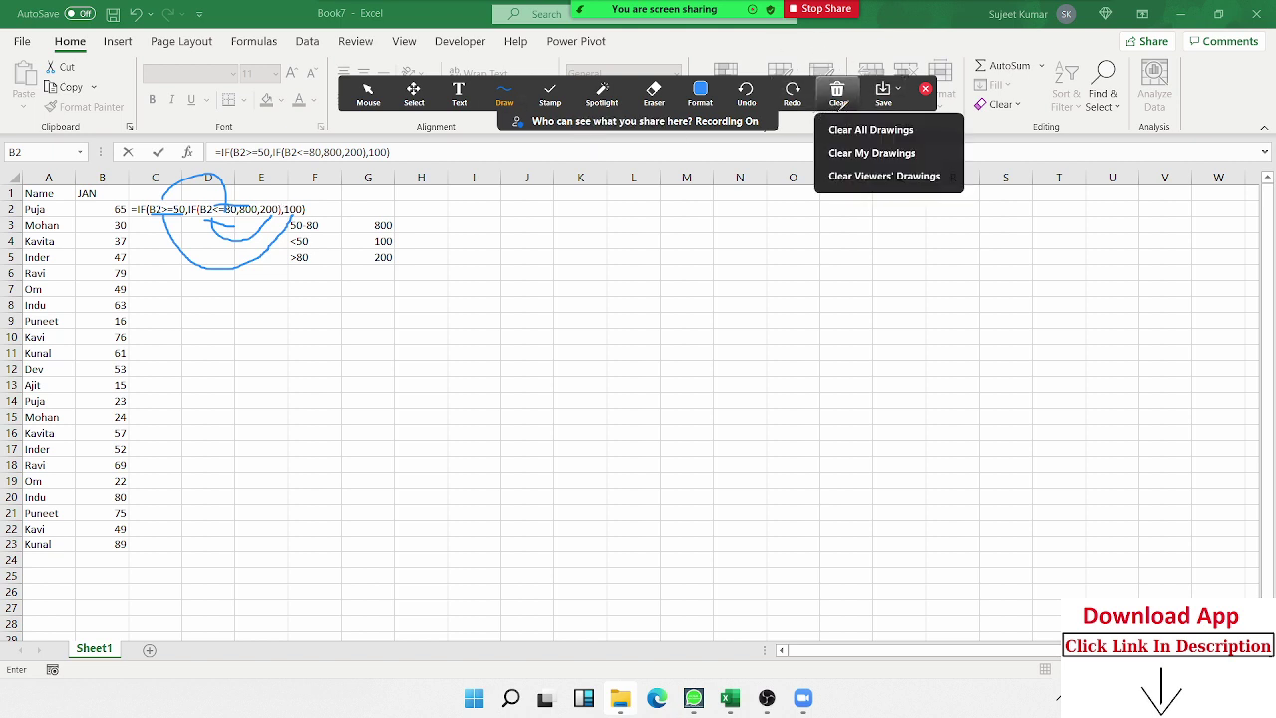
pyautogui.click(852, 153)
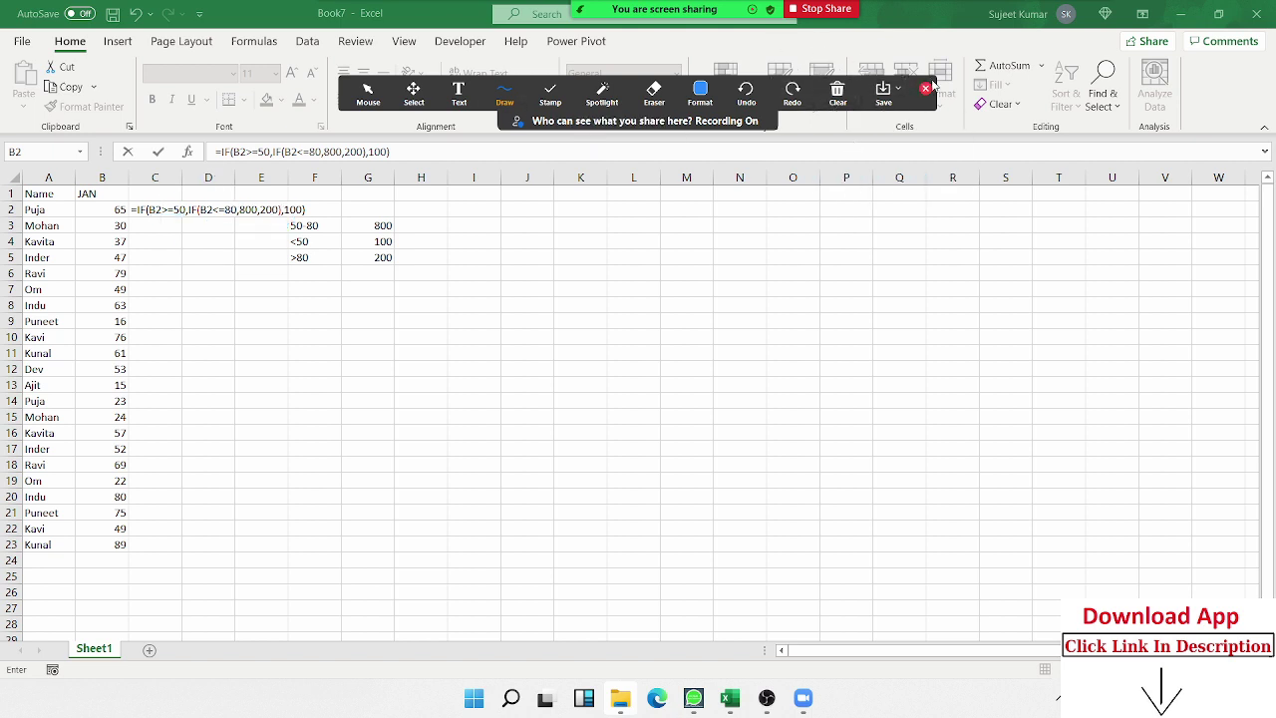
pyautogui.click(926, 89)
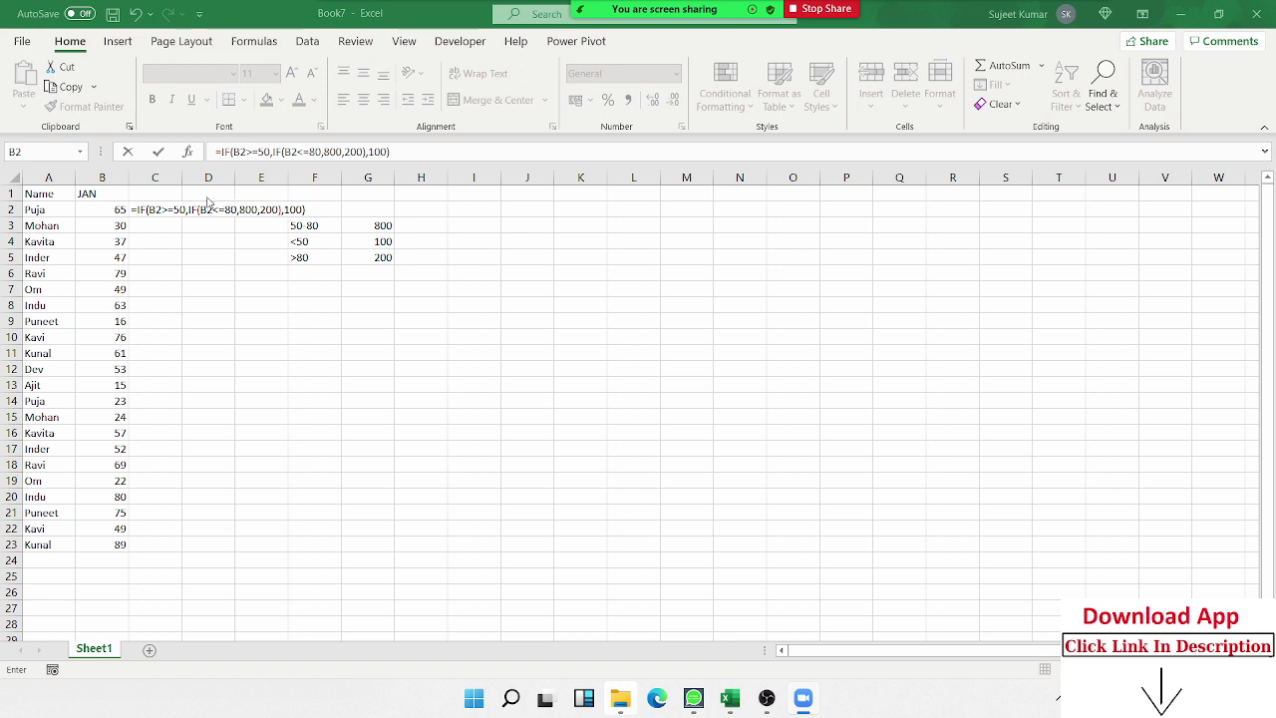
# Commit the nested IF in C2 and fill it down to C23.
pyautogui.press('Return')
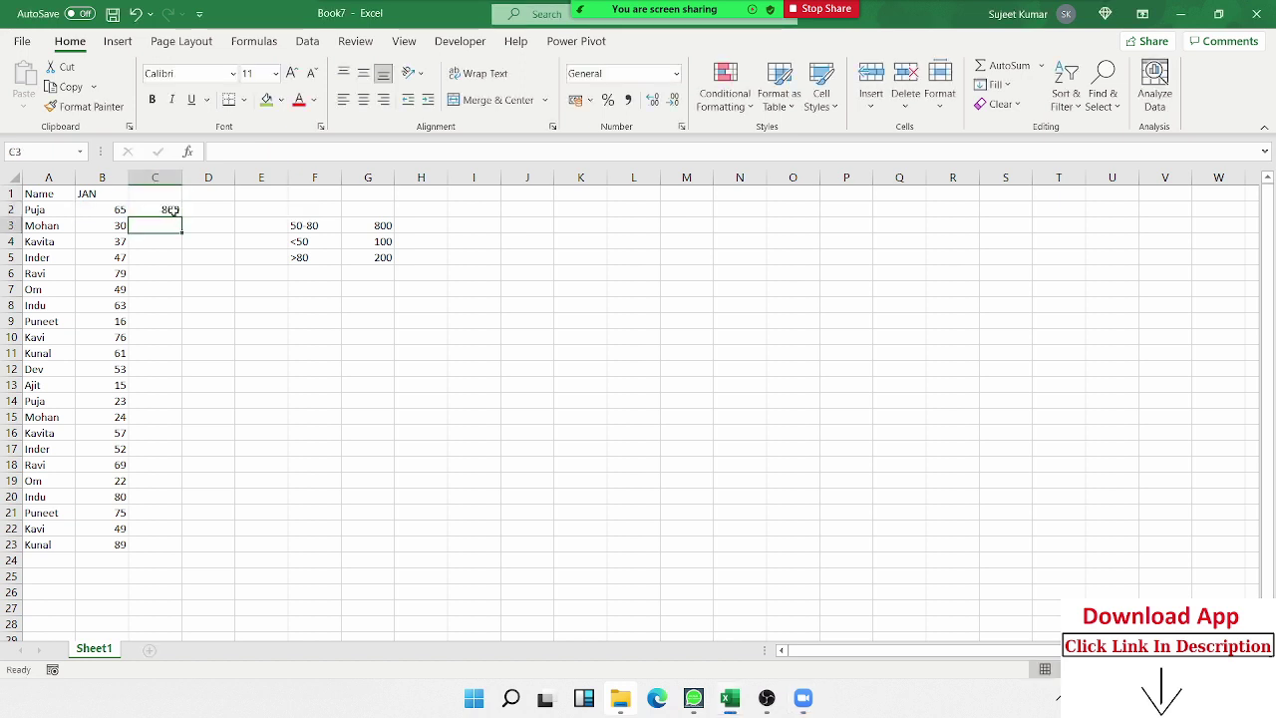
pyautogui.click(140, 211)
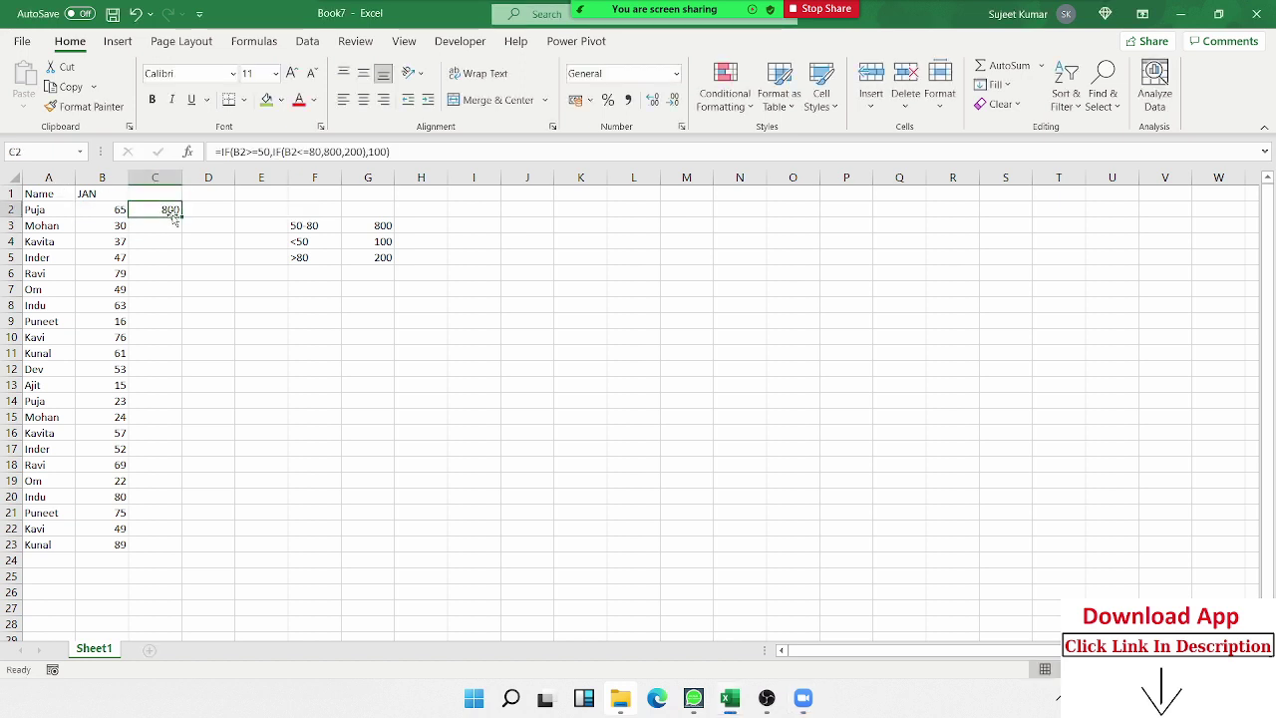
pyautogui.doubleClick(181, 217)
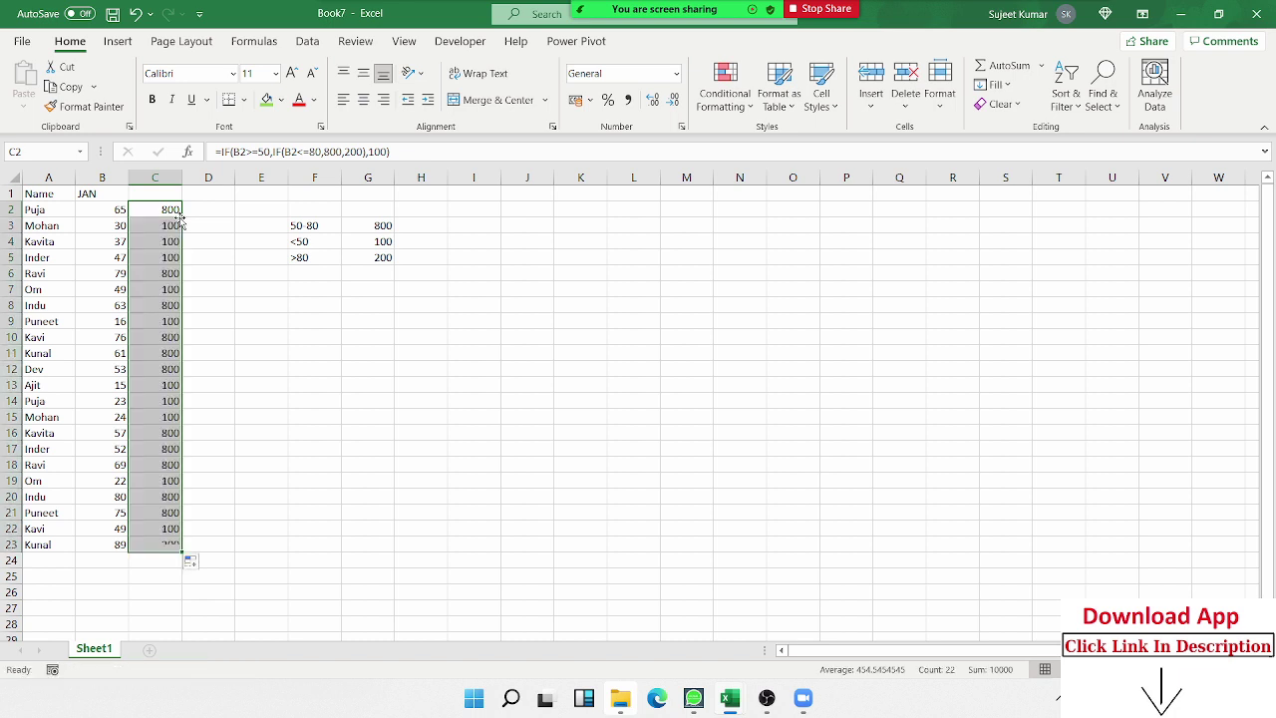
# Copy the Name and JAN data in A1:B23.
pyautogui.click(61, 195)
pyautogui.hotkey('shift', 'Right')
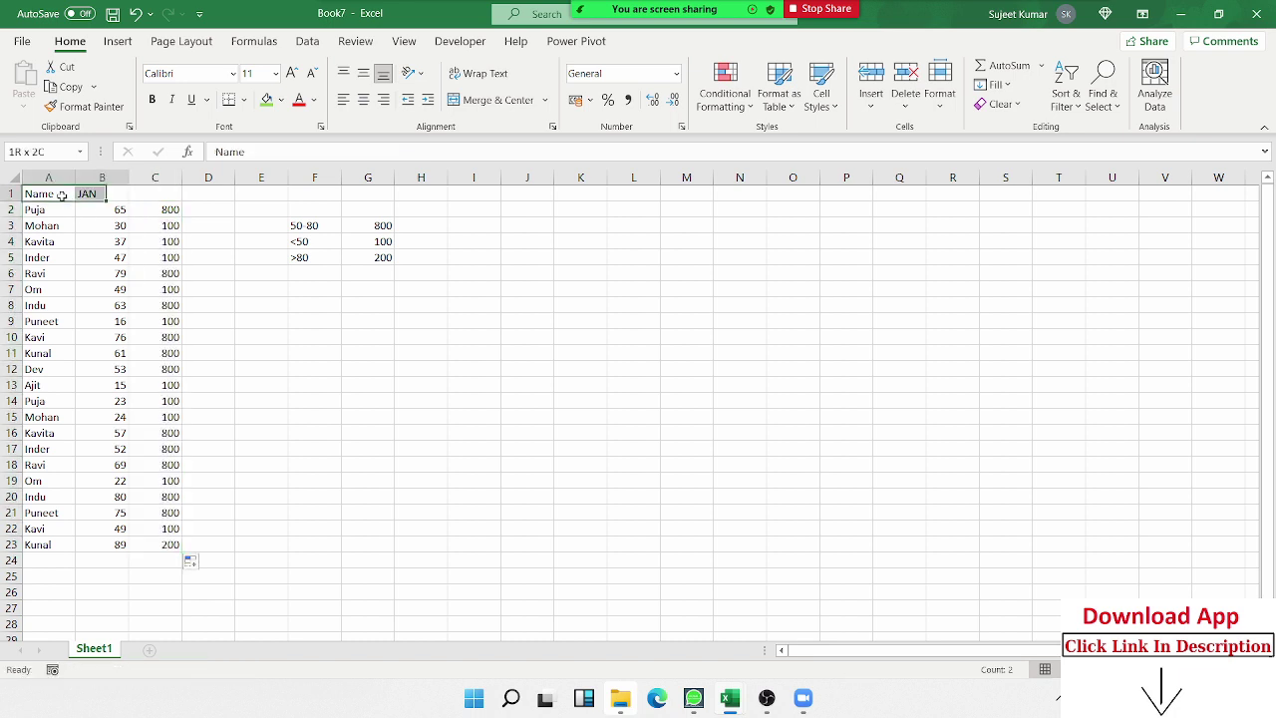
pyautogui.hotkey('ctrl', 'shift', 'Down')
pyautogui.hotkey('ctrl', 'c')
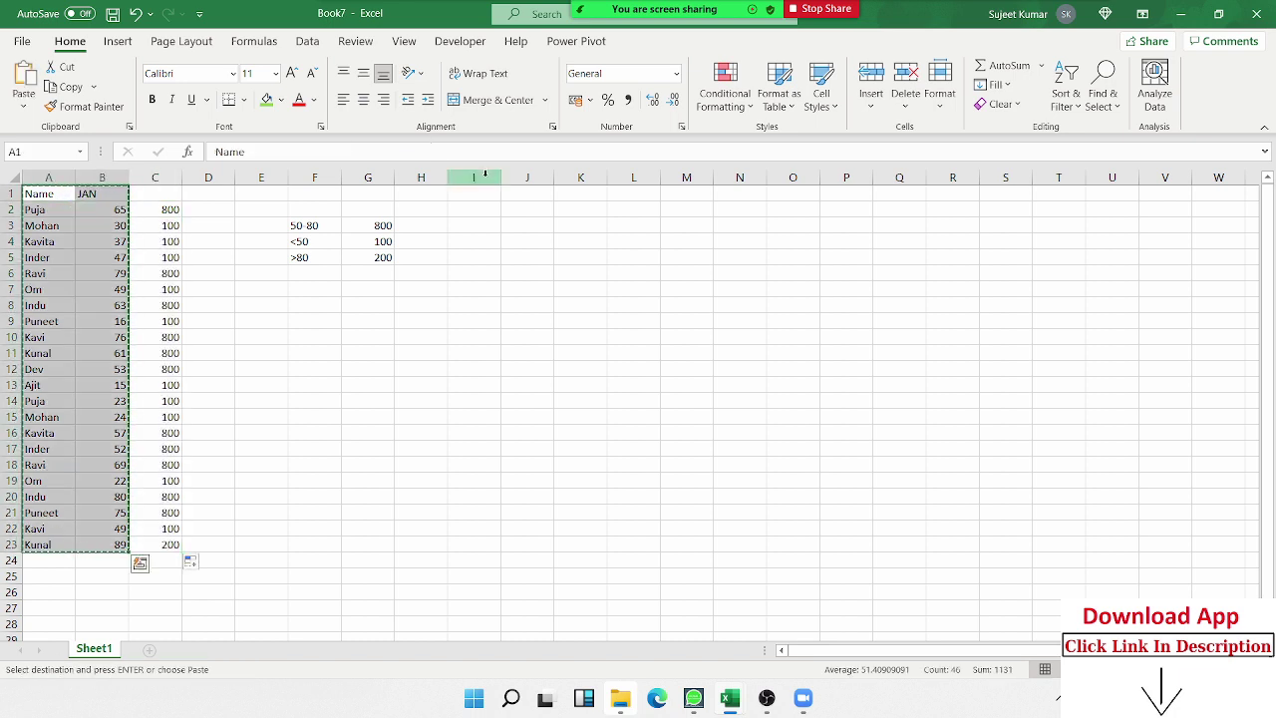
# Paste the Name and JAN data at J1 and rename the K1 header from JAN to Score.
pyautogui.click(528, 193)
pyautogui.hotkey('ctrl', 'v')
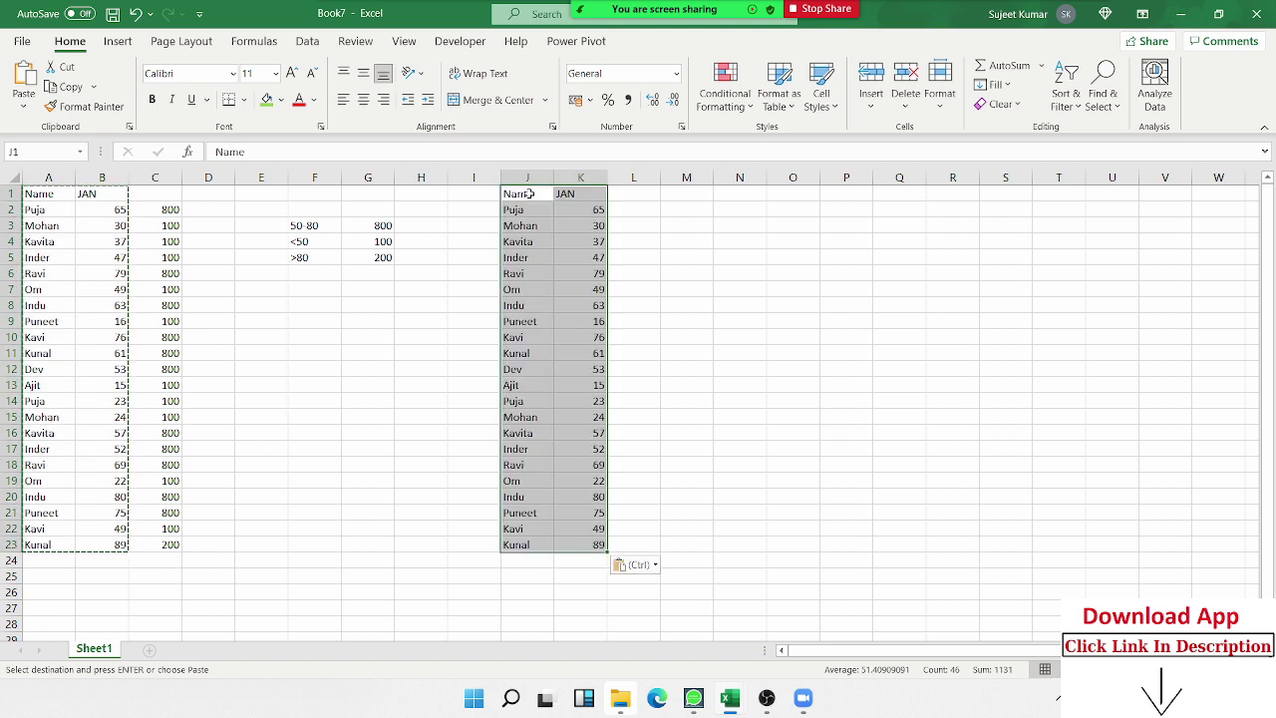
pyautogui.click(596, 206)
pyautogui.press('Up')
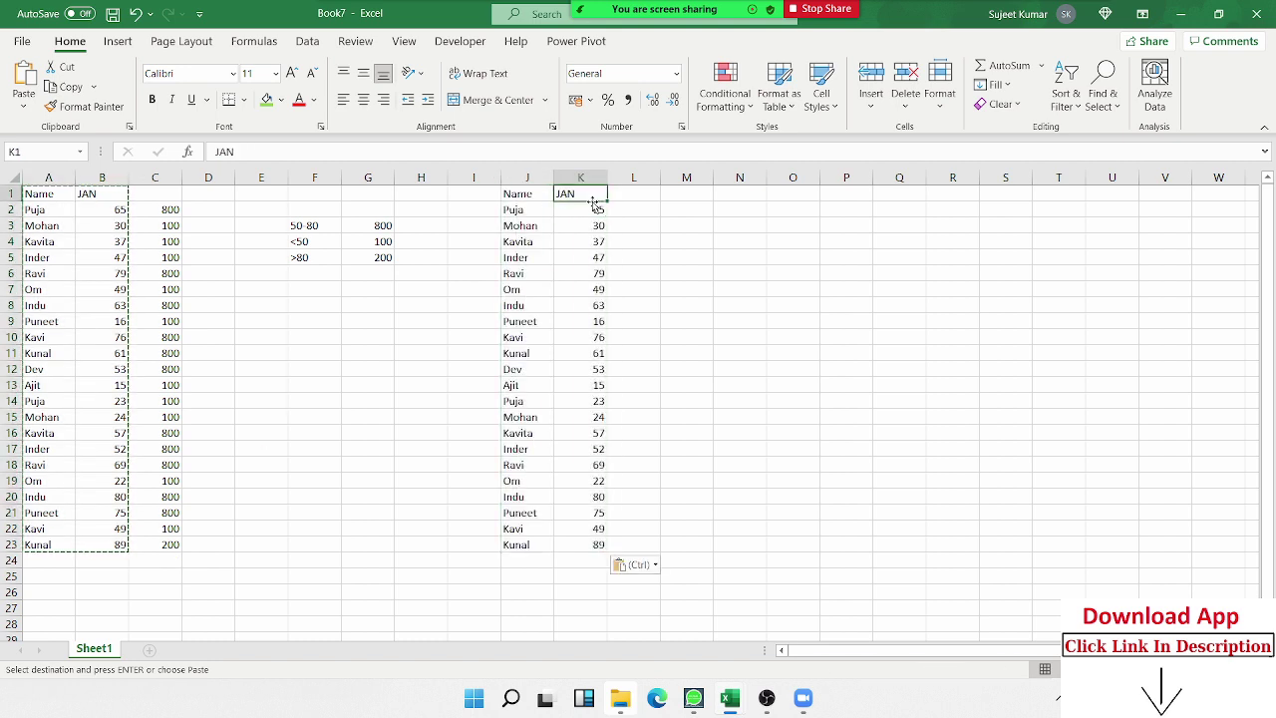
pyautogui.write('Sc')
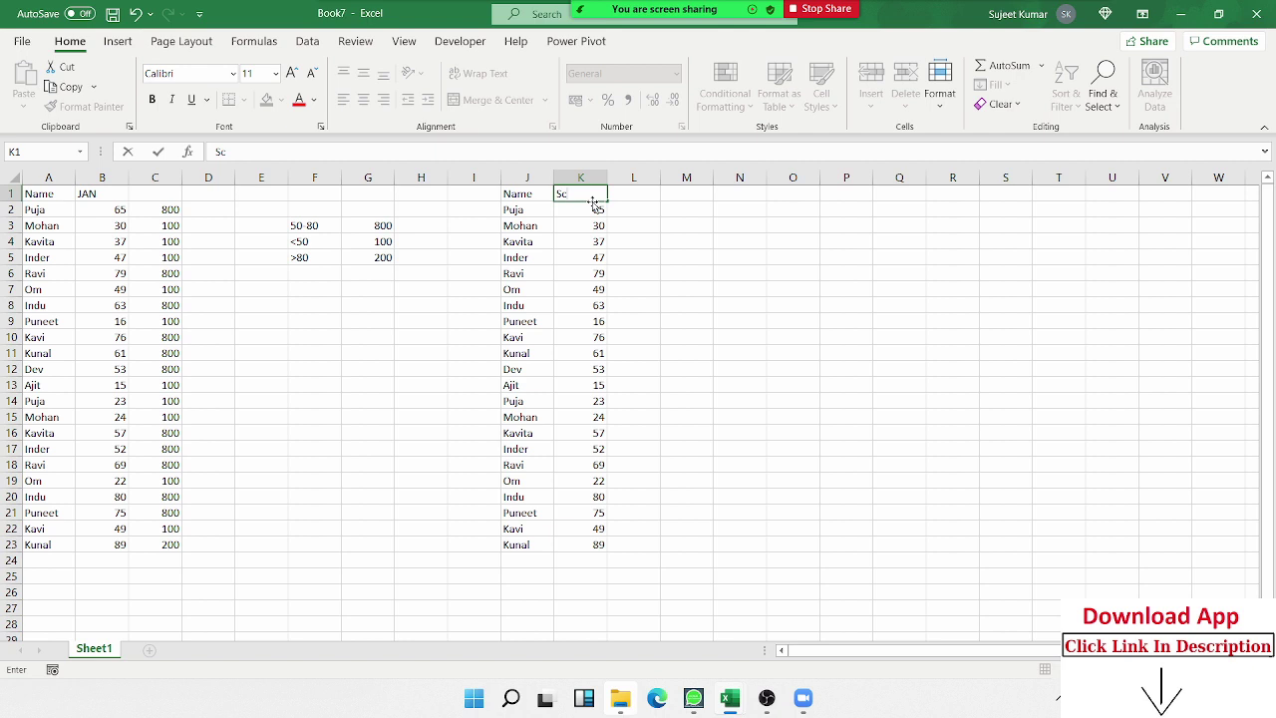
pyautogui.write('ro')
pyautogui.press('BackSpace')
pyautogui.press('BackSpace')
pyautogui.write('ore')
pyautogui.press('Return')
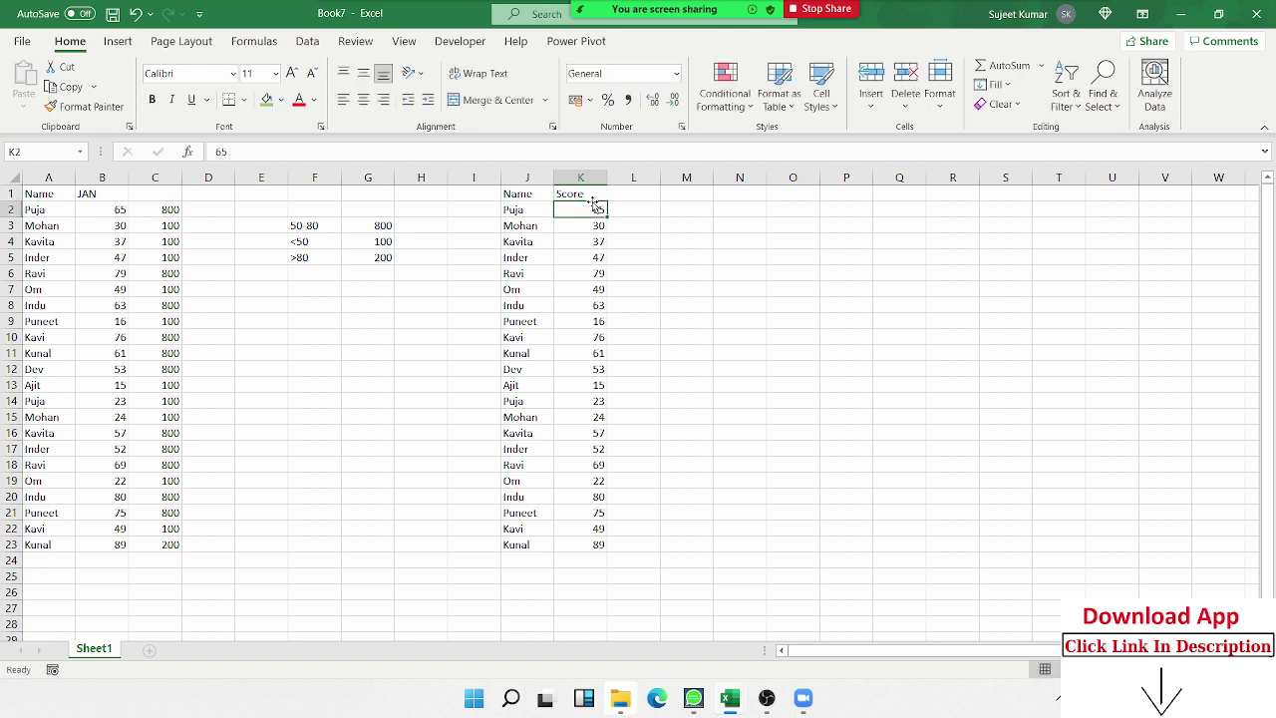
# Enter the 0 40 band with grade C and a 41-80 band with grade B.
pyautogui.click(723, 240)
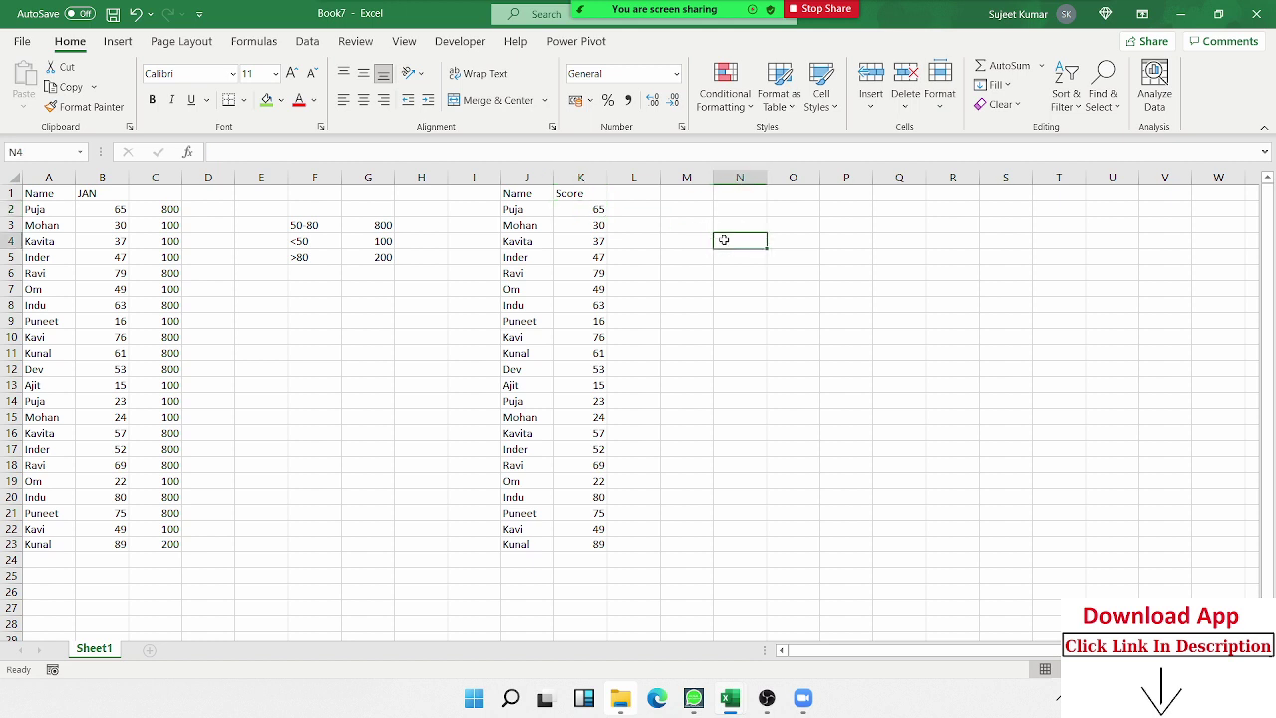
pyautogui.write('0 40')
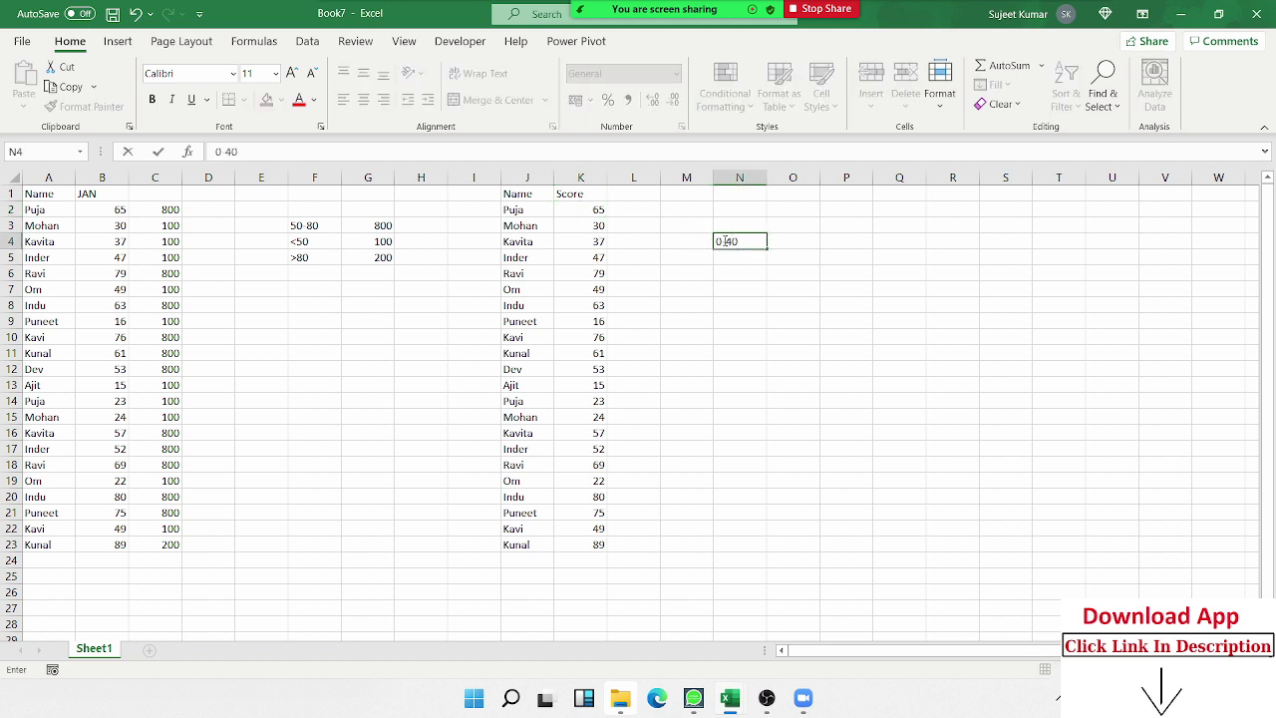
pyautogui.press('Tab')
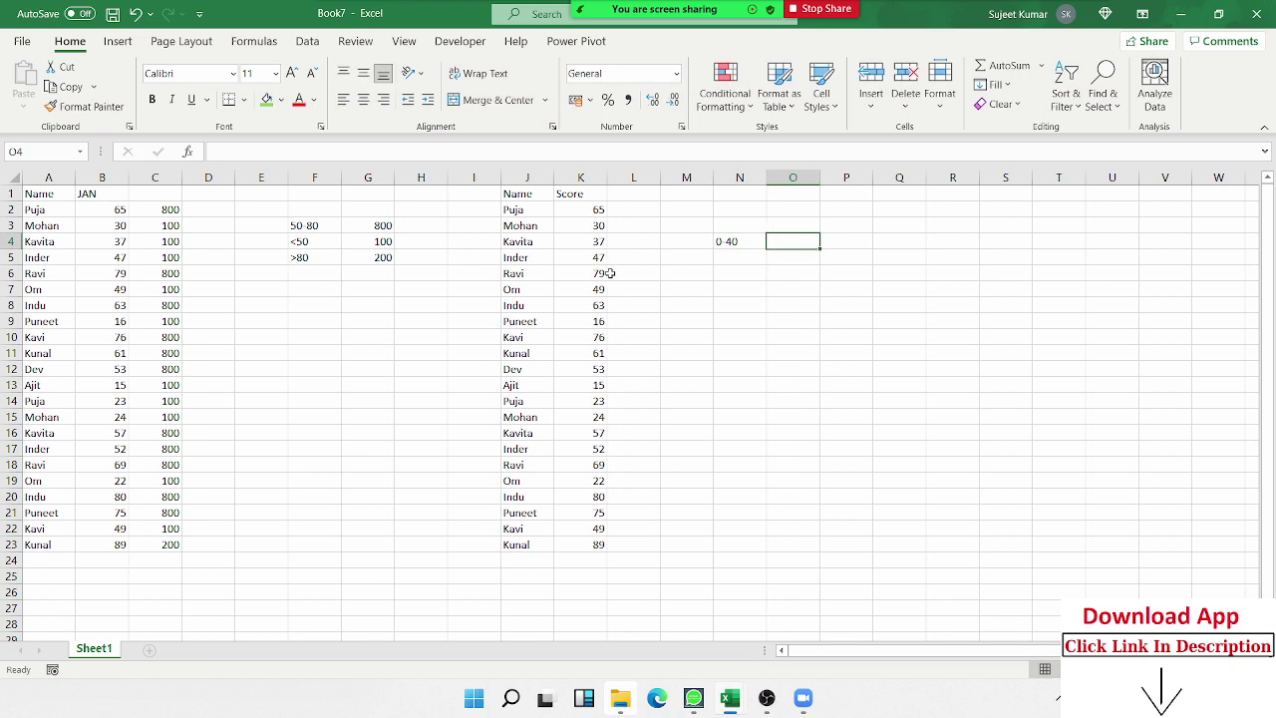
pyautogui.write('C')
pyautogui.press('Return')
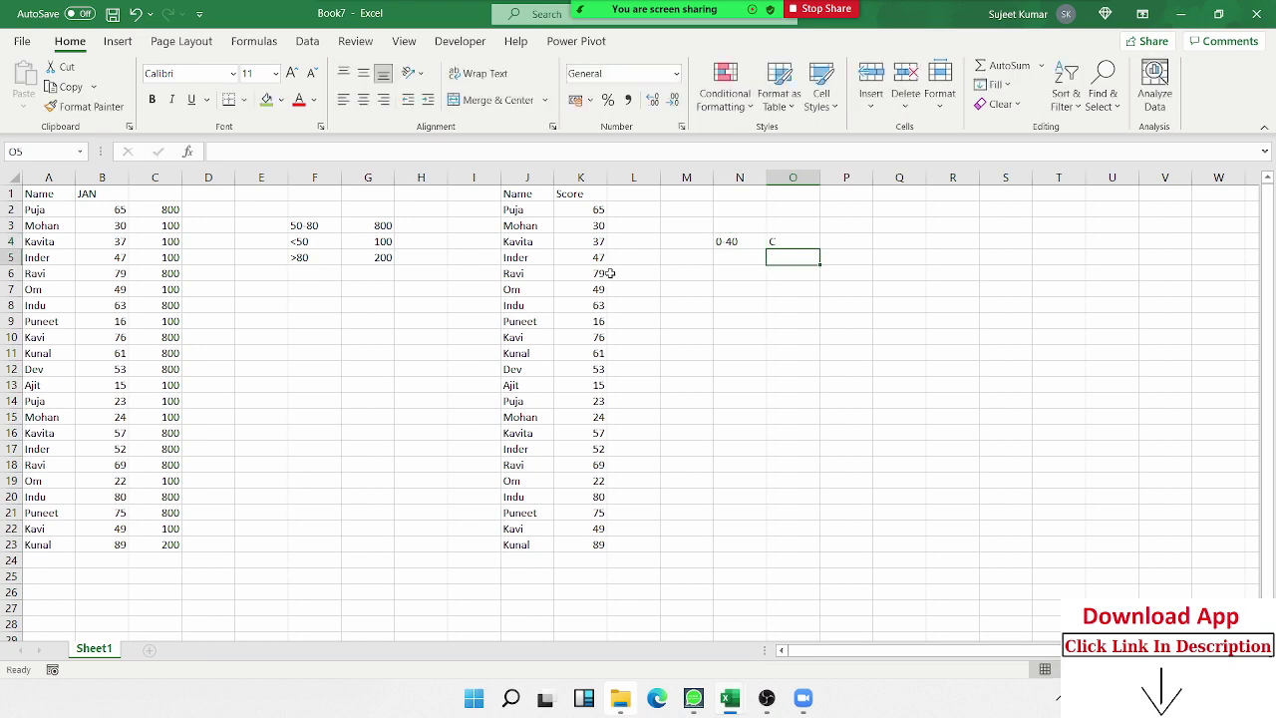
pyautogui.press('Left')
pyautogui.write('4')
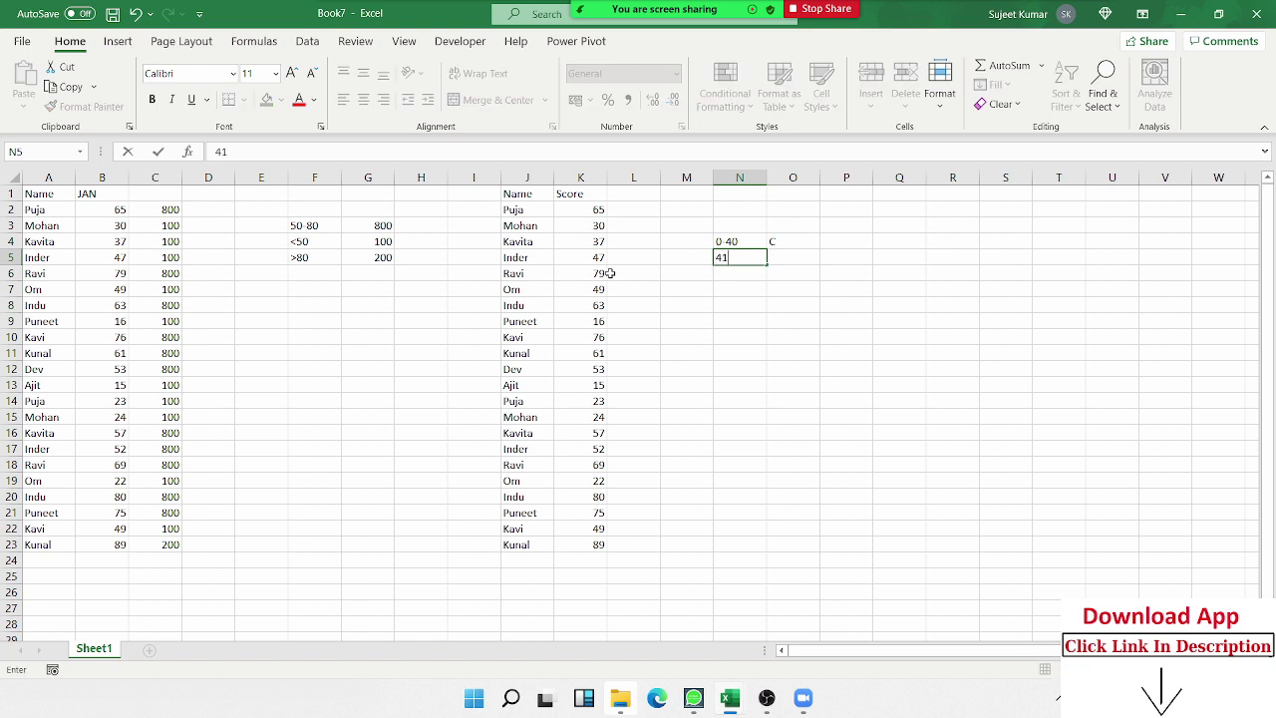
pyautogui.write('1-80')
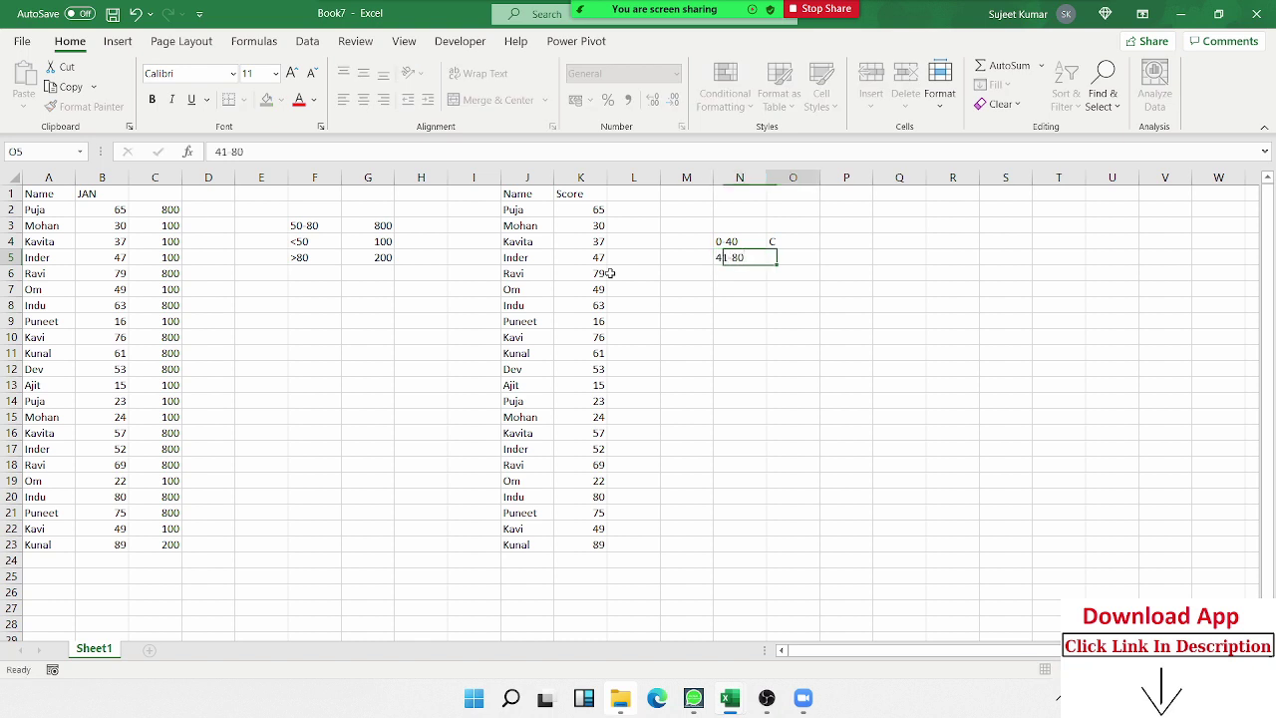
pyautogui.press('Tab')
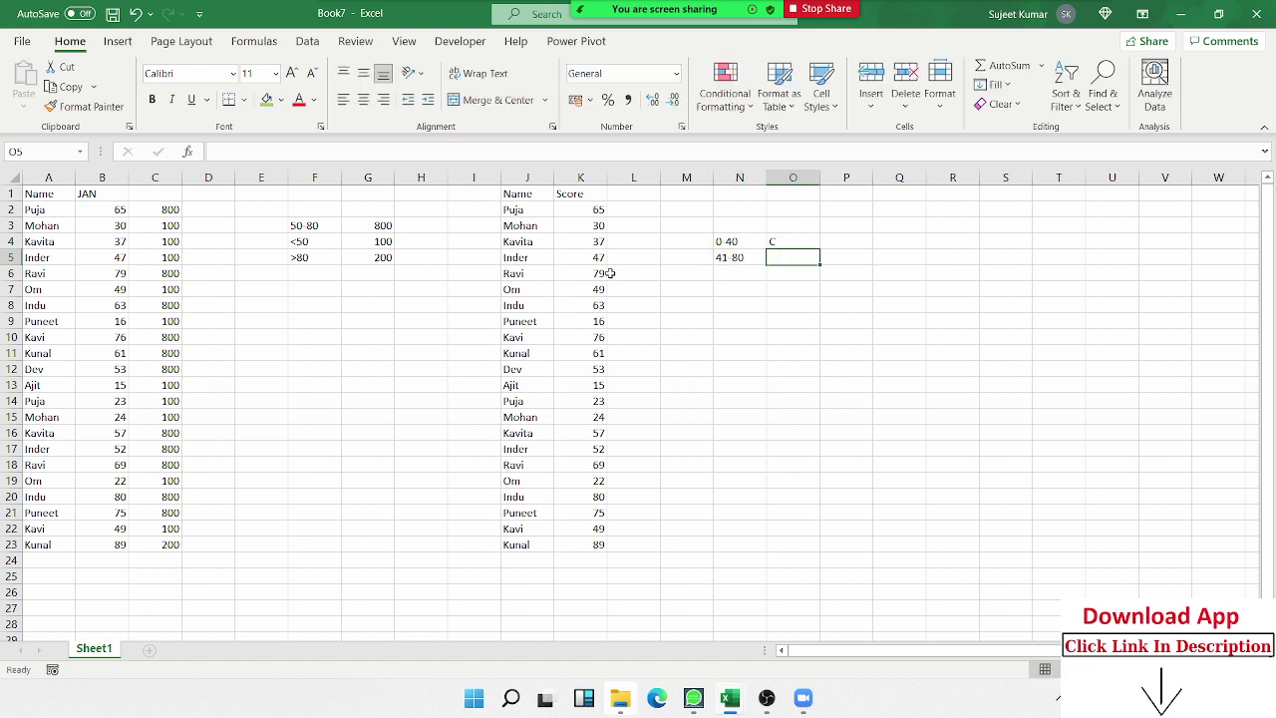
pyautogui.write('B')
pyautogui.press('Return')
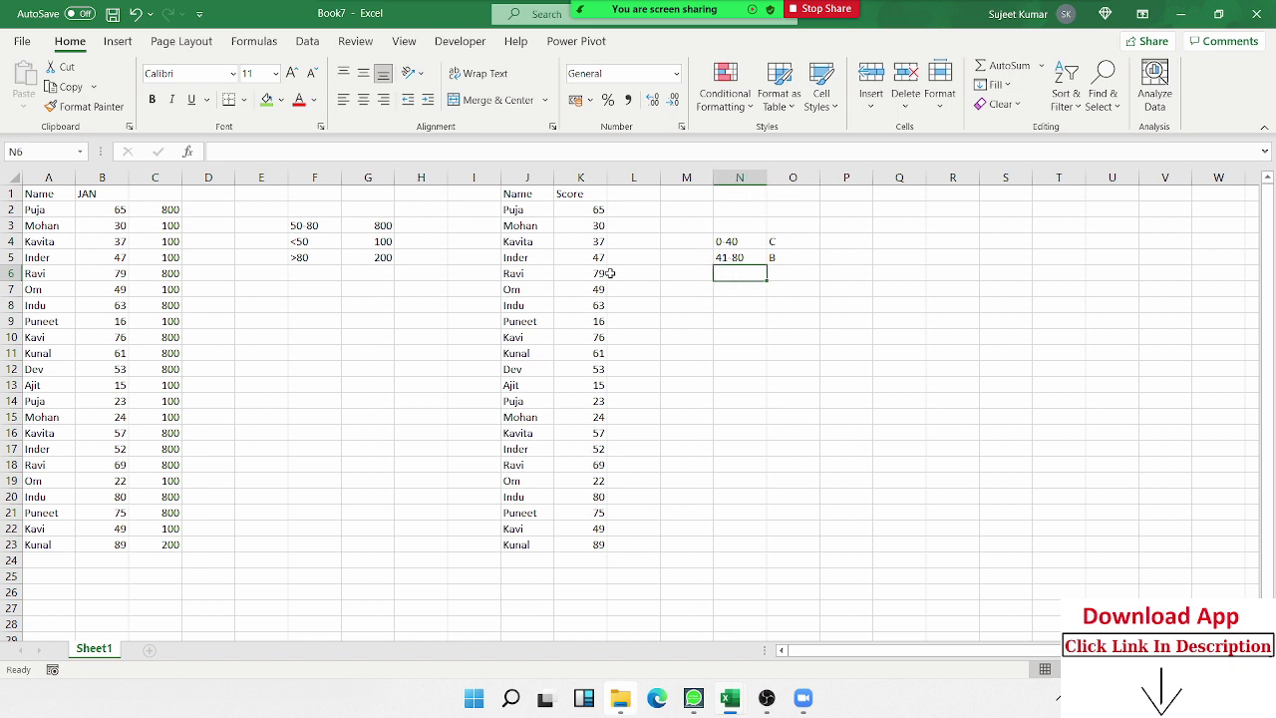
# Correct the second band to 40 60 and add the 60-90 band with grade A.
pyautogui.write('>')
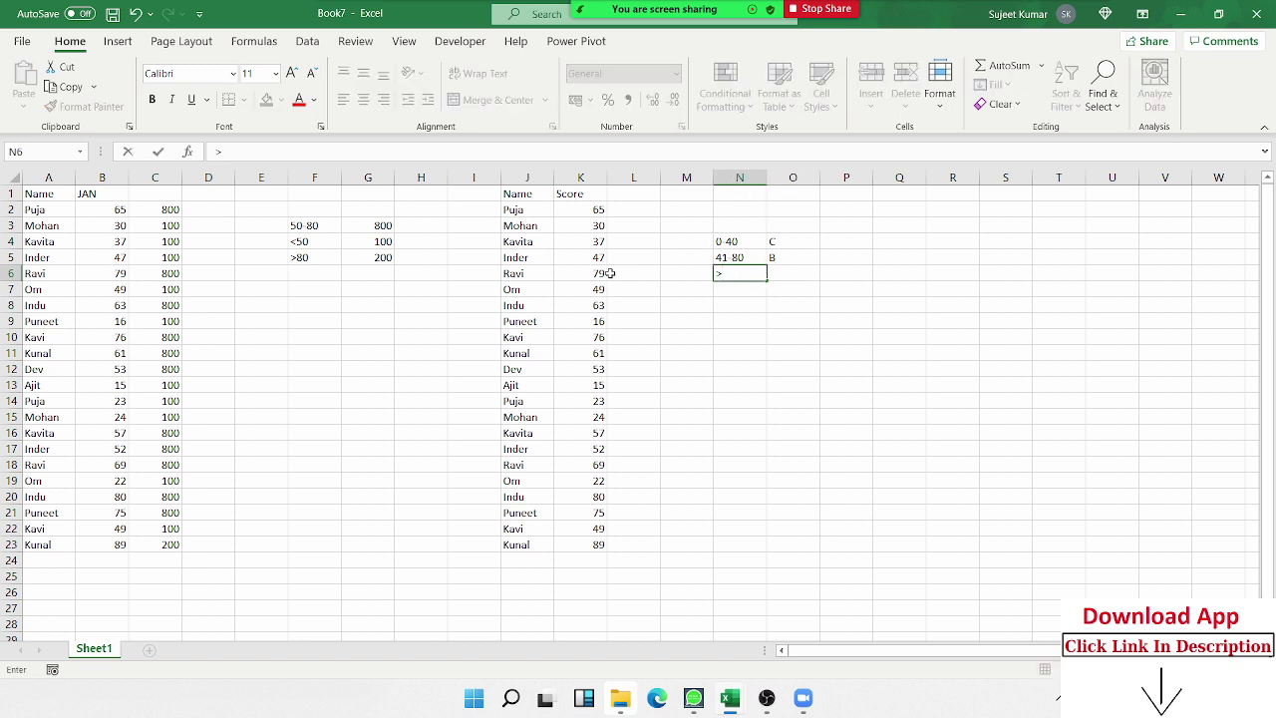
pyautogui.press('Escape')
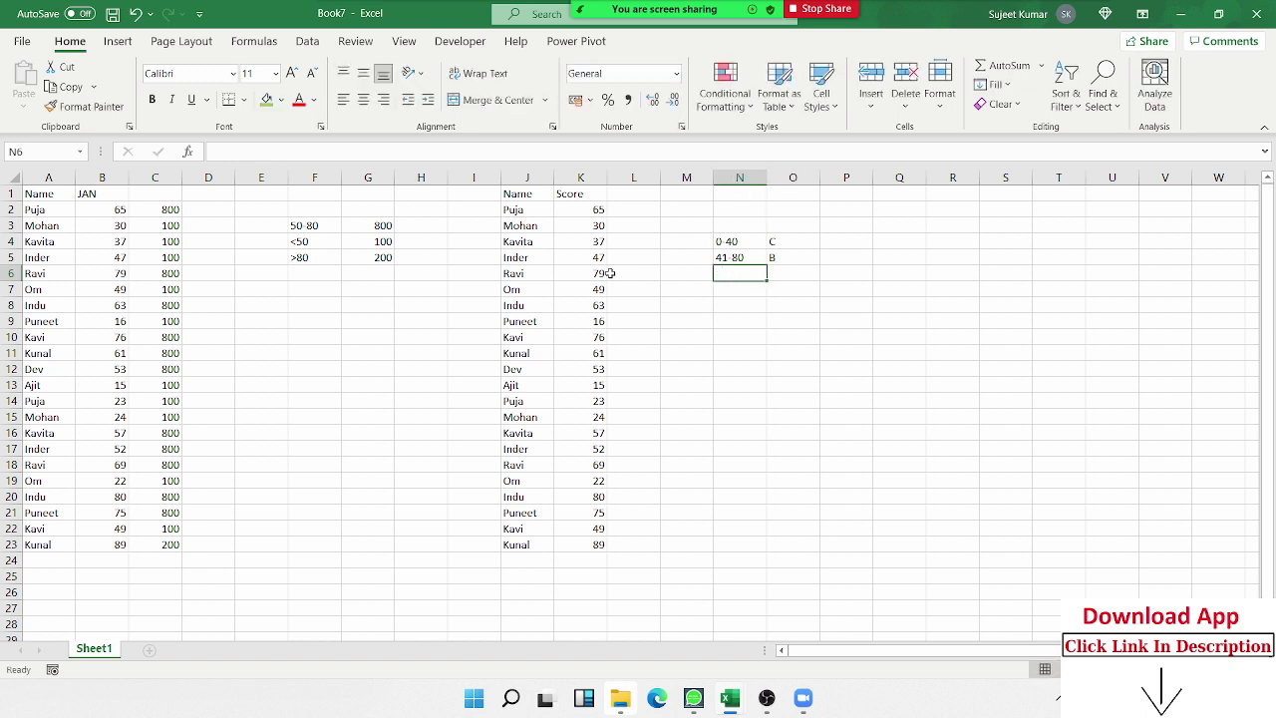
pyautogui.press('Up')
pyautogui.write('40 ')
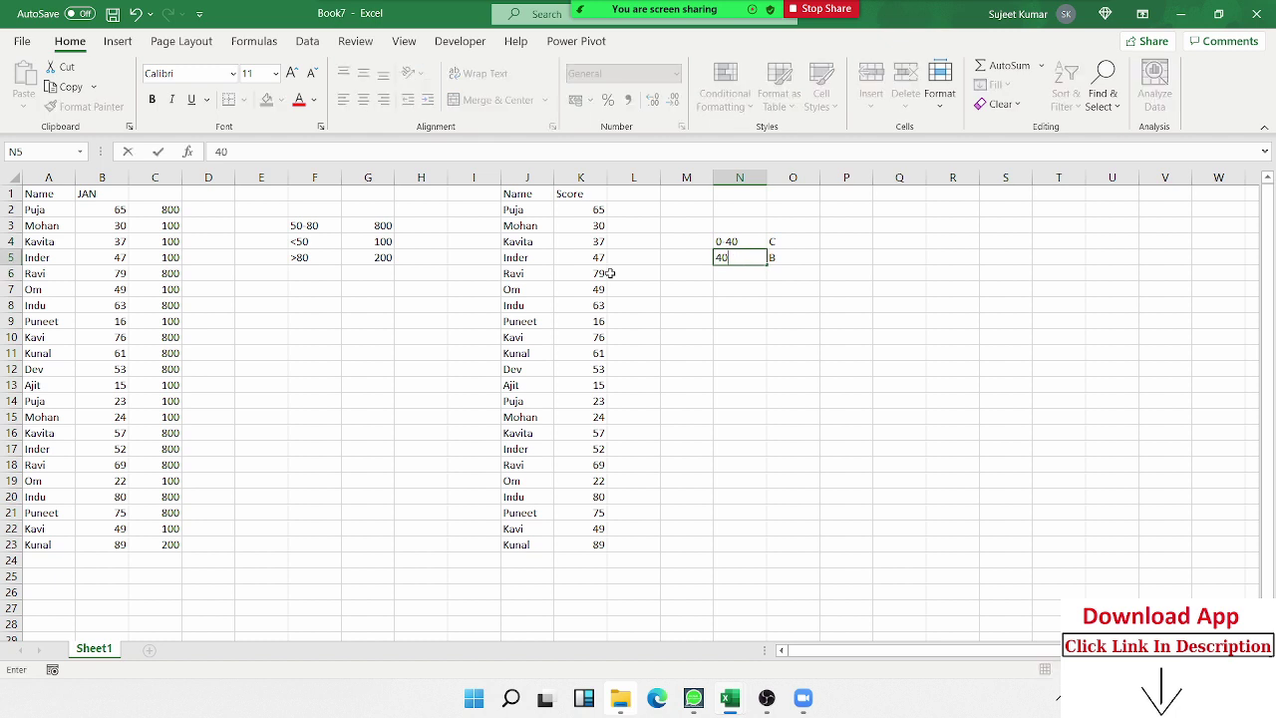
pyautogui.write('60')
pyautogui.press('Return')
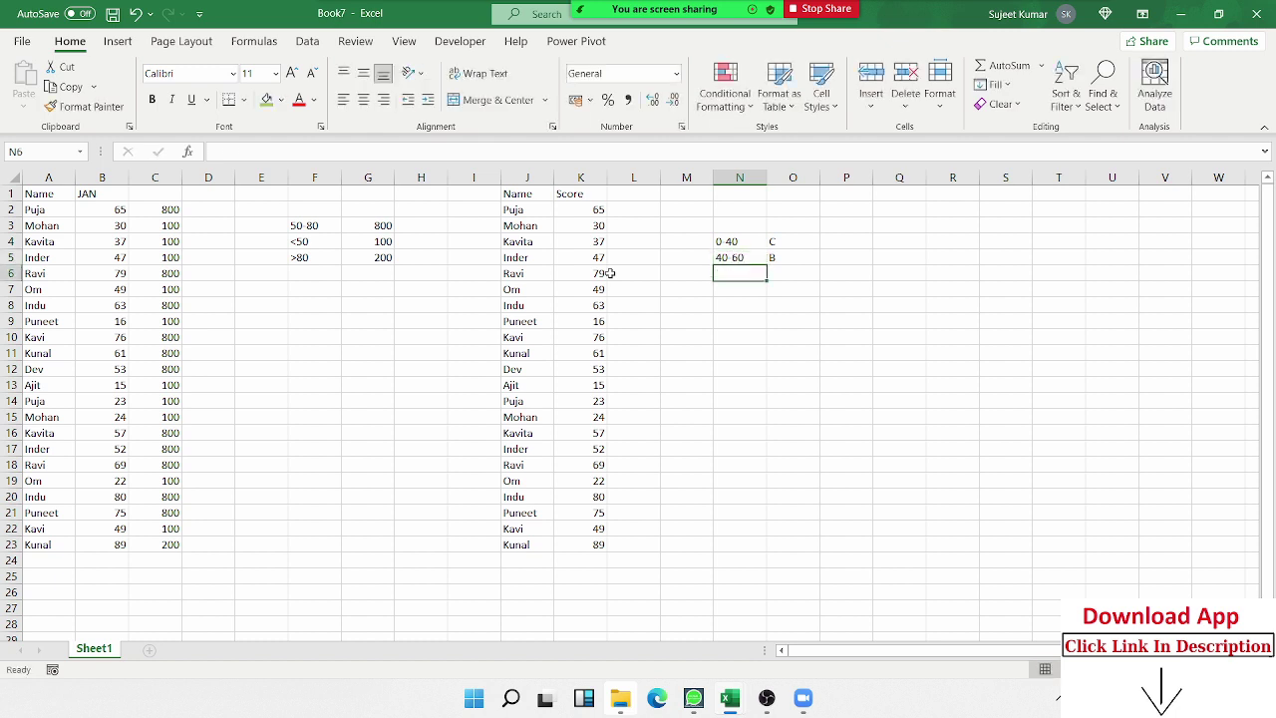
pyautogui.write('60')
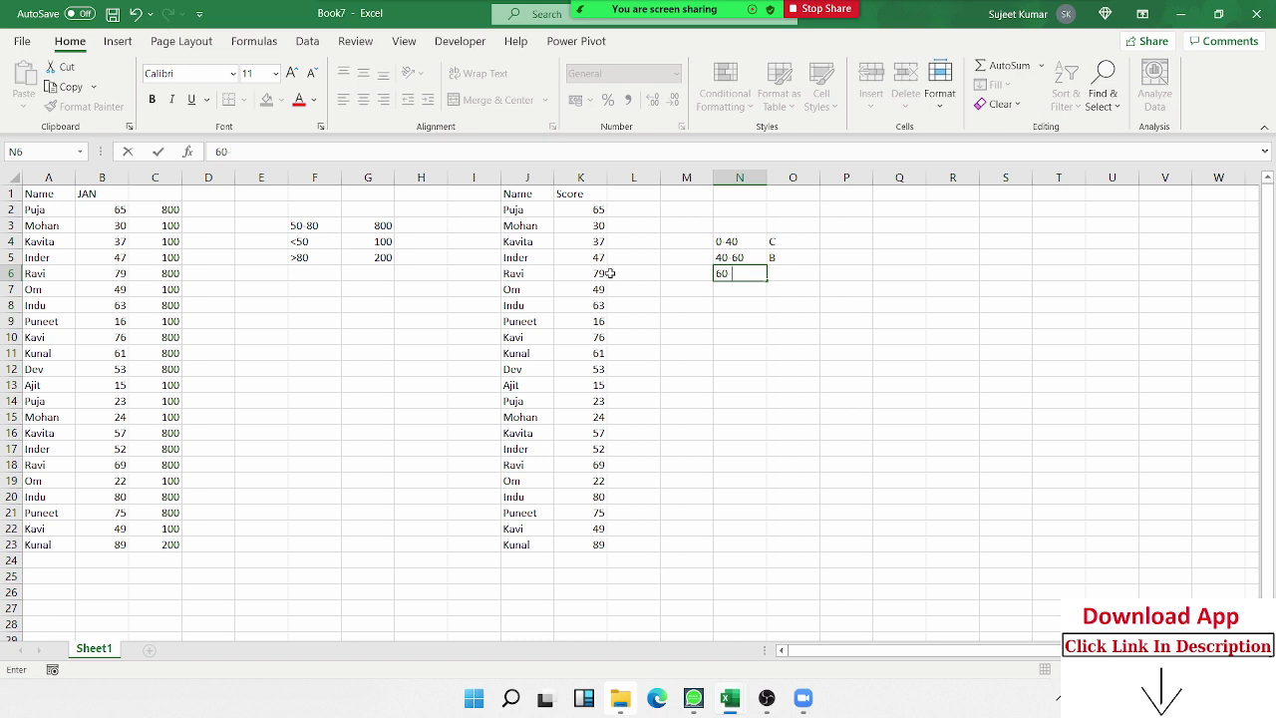
pyautogui.write('-90')
pyautogui.press('Tab')
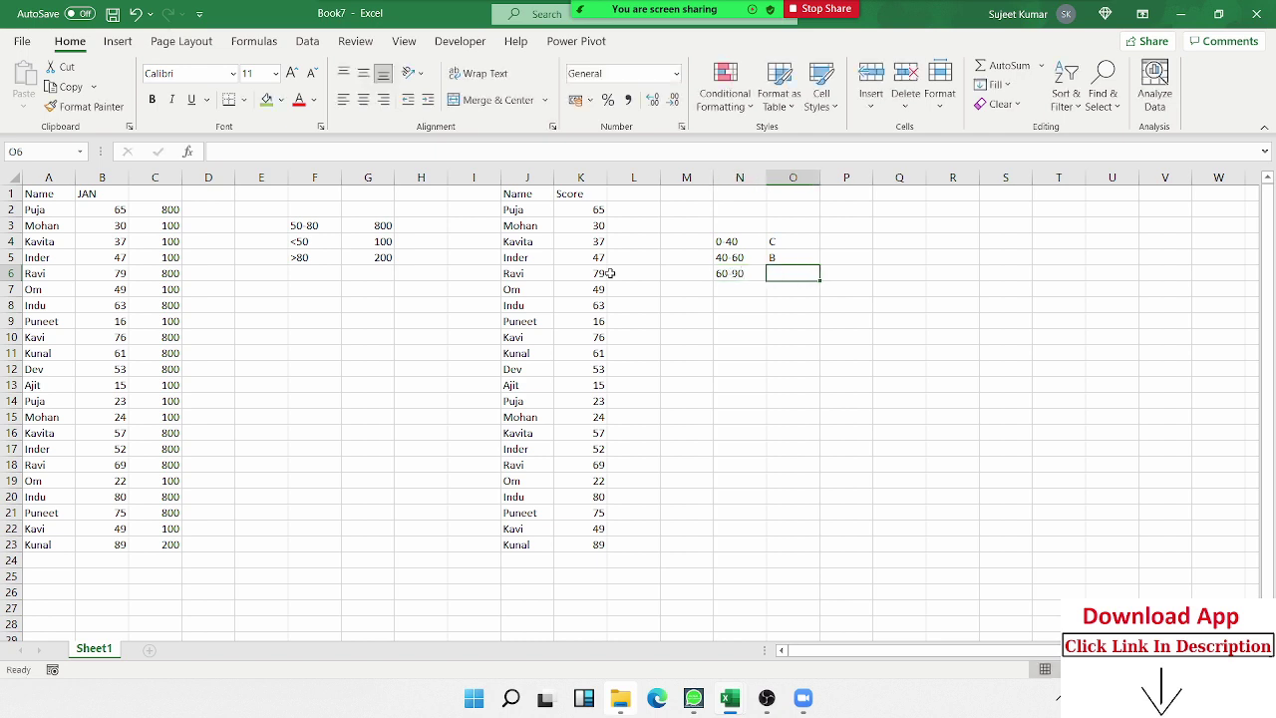
pyautogui.write('A')
pyautogui.press('Return')
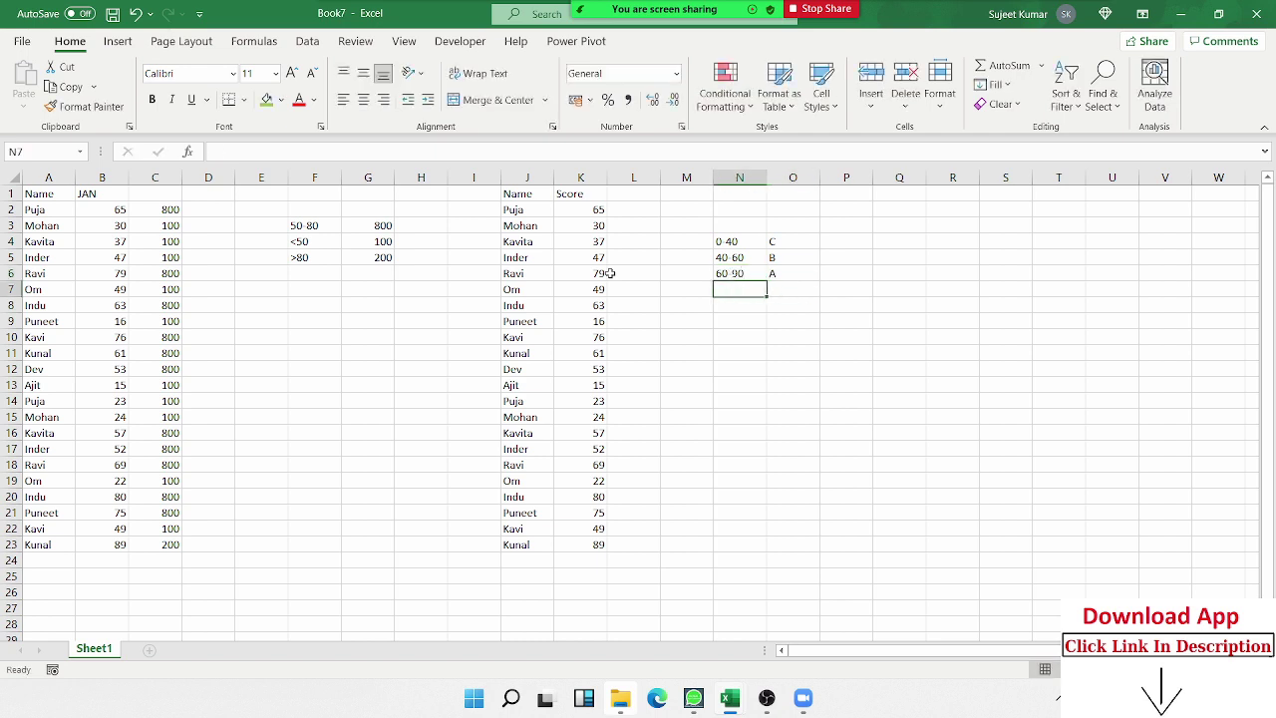
# Add the top band >90 with grade A+ in N7:O7.
pyautogui.write('>90')
pyautogui.press('Tab')
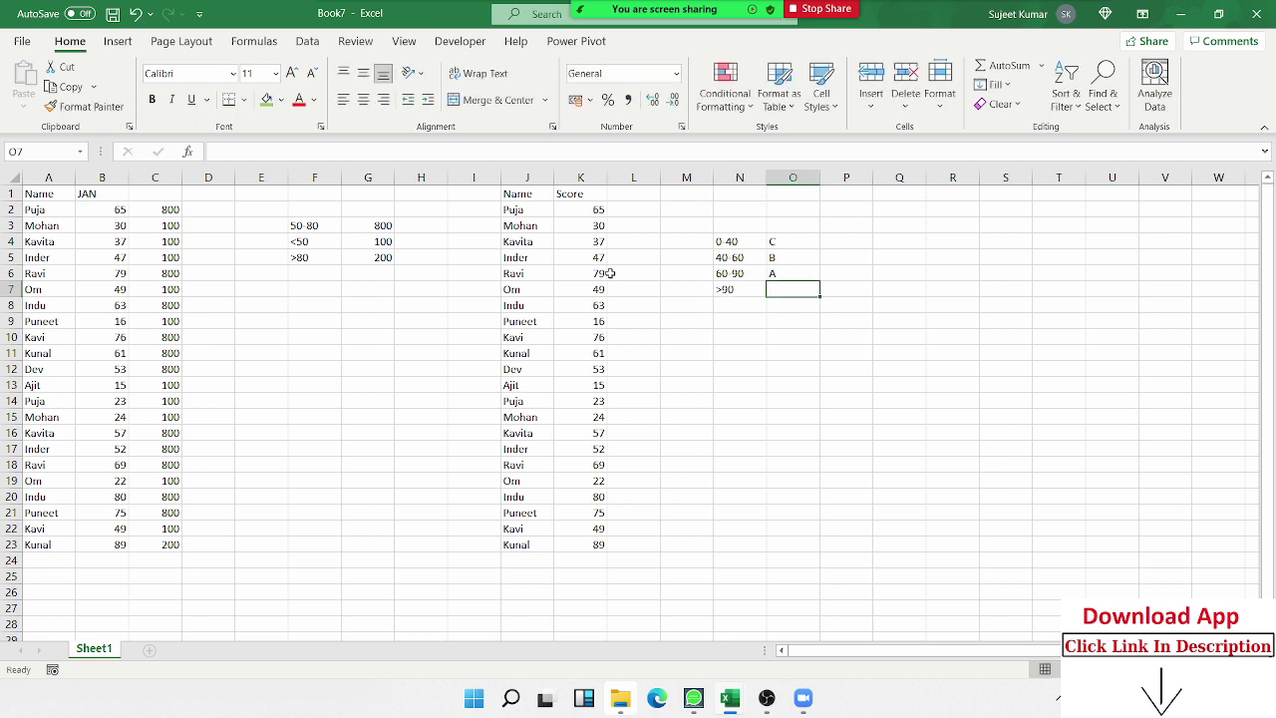
pyautogui.write('A+')
pyautogui.press('Return')
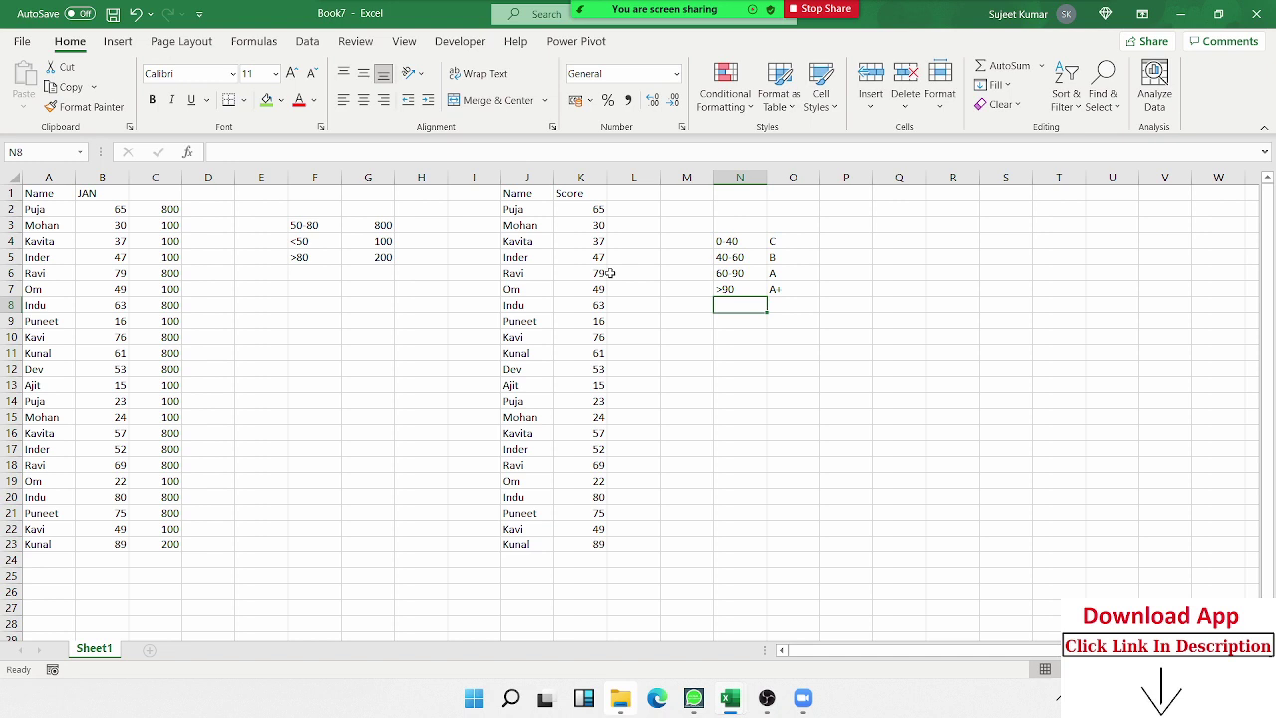
pyautogui.click(368, 239)
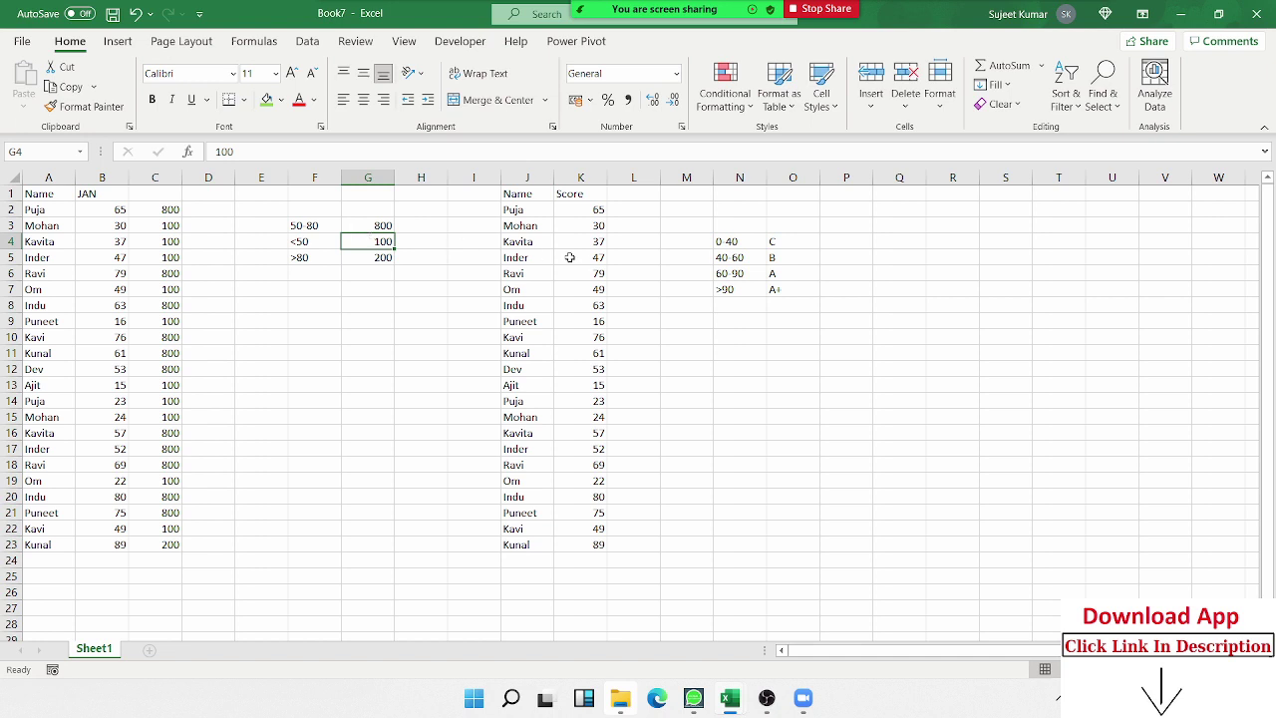
# In L2, type =IF(K2<=40,"C",IF(K2<=60,"B" referencing score cell K2 twice.
pyautogui.click(632, 216)
pyautogui.write('=')
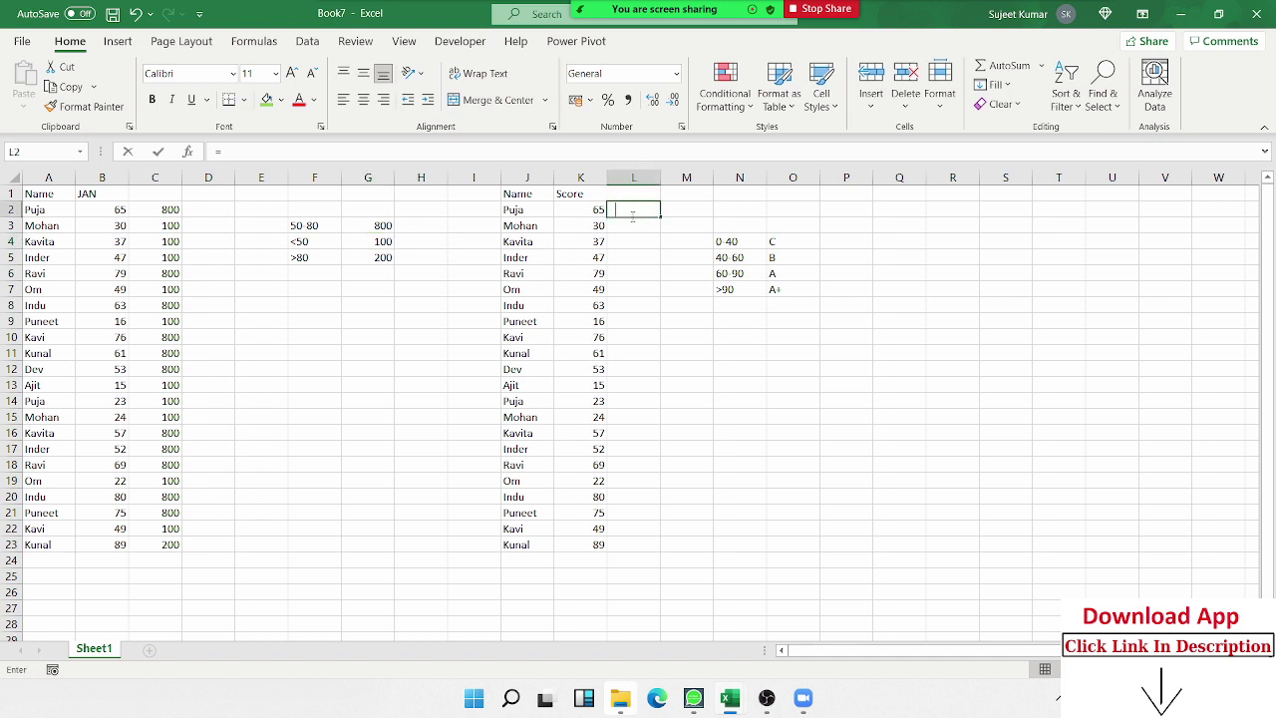
pyautogui.write('IF(')
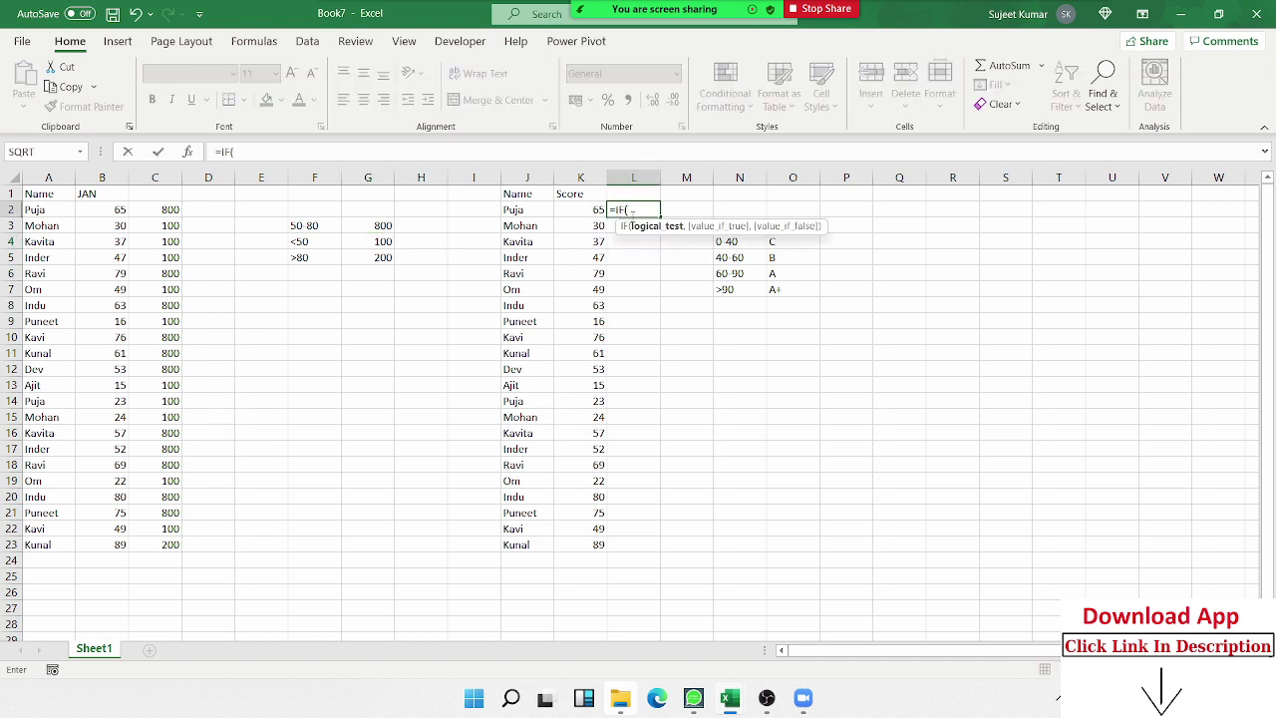
pyautogui.press('Left')
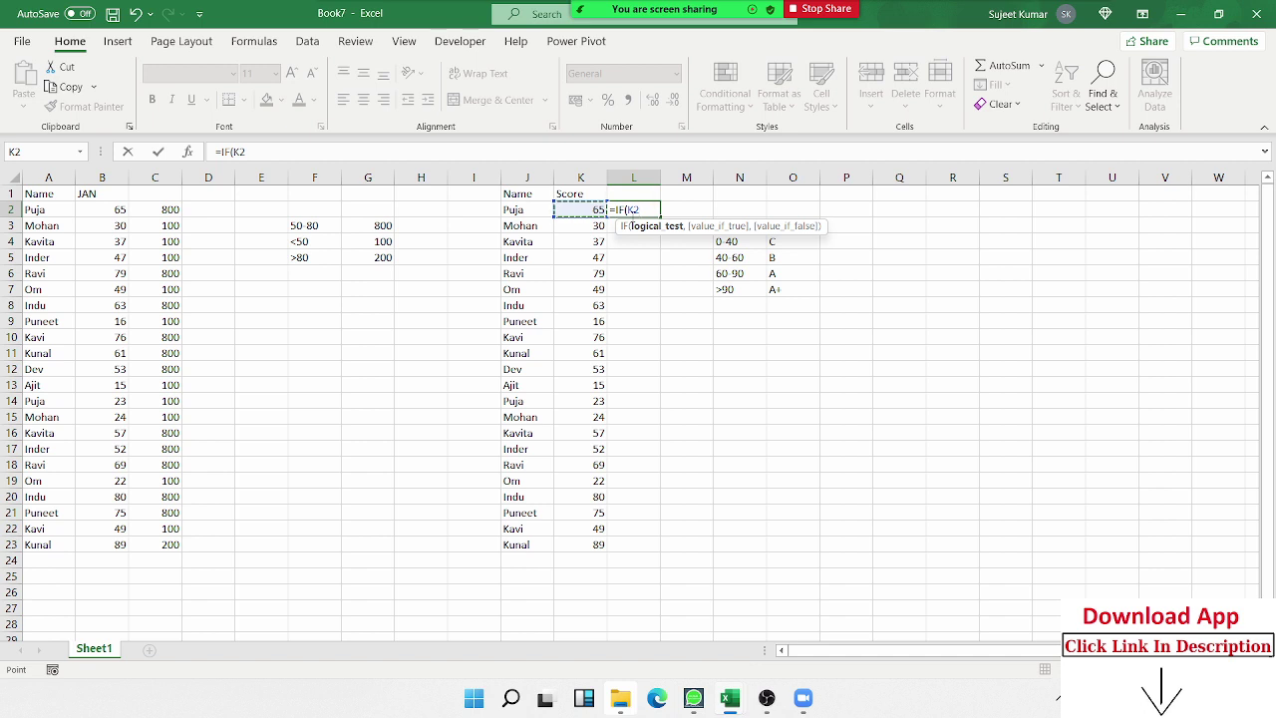
pyautogui.write('<=40')
pyautogui.write(',"')
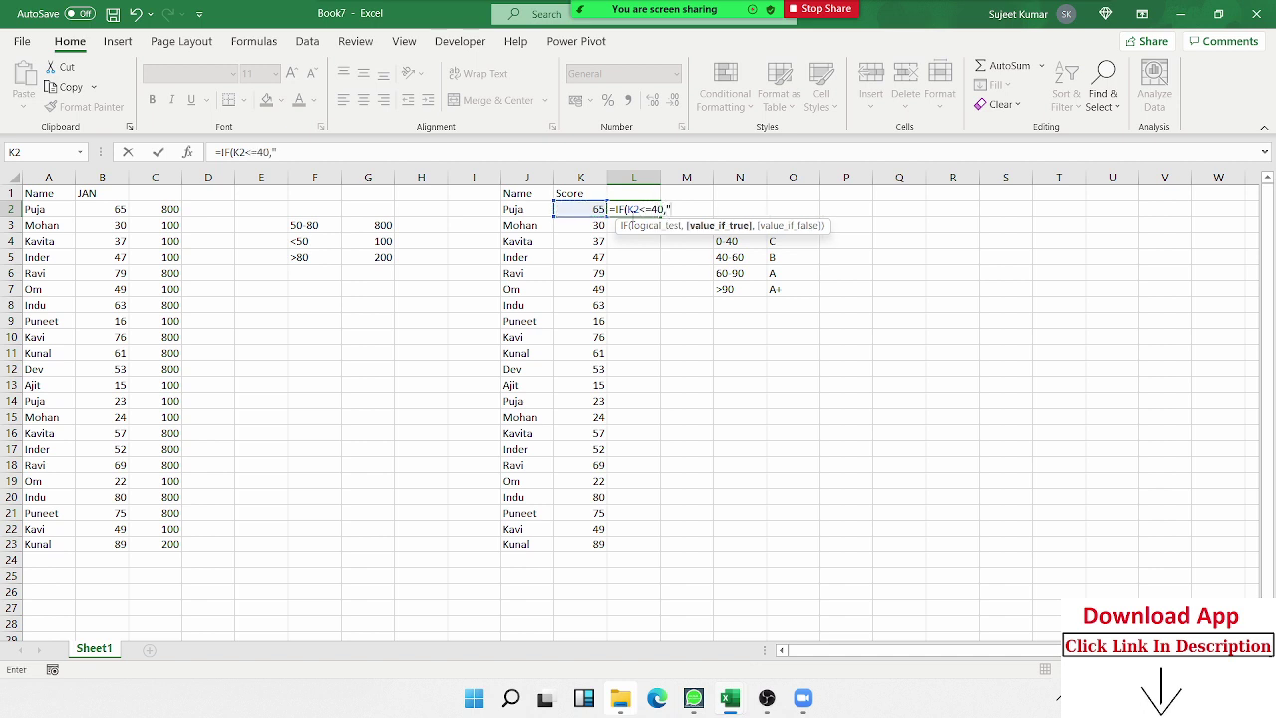
pyautogui.write('C",')
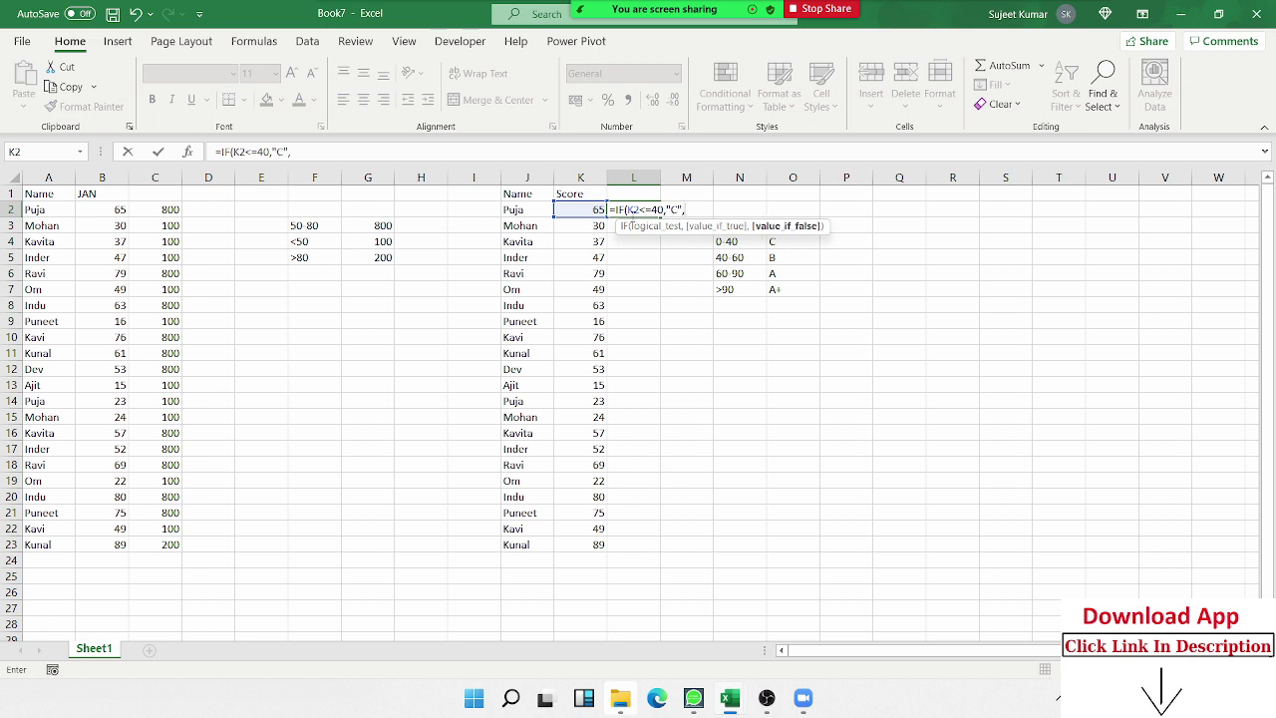
pyautogui.write('IF(')
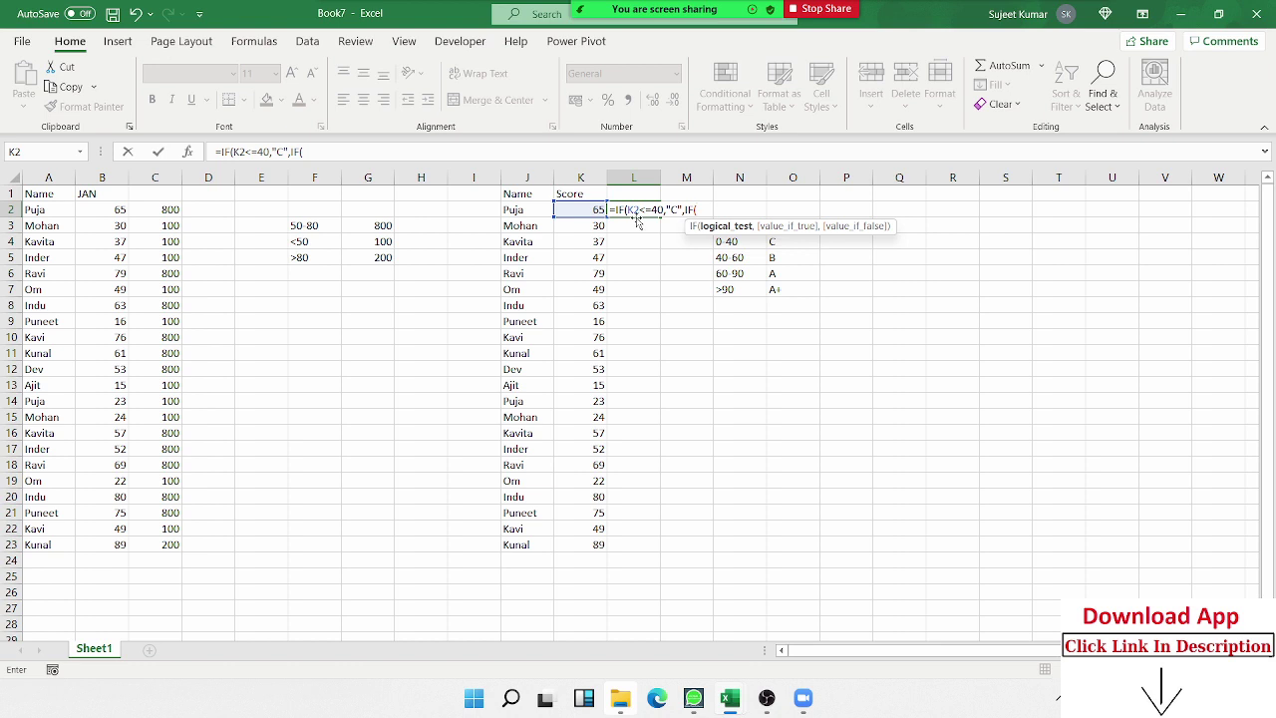
pyautogui.click(586, 209)
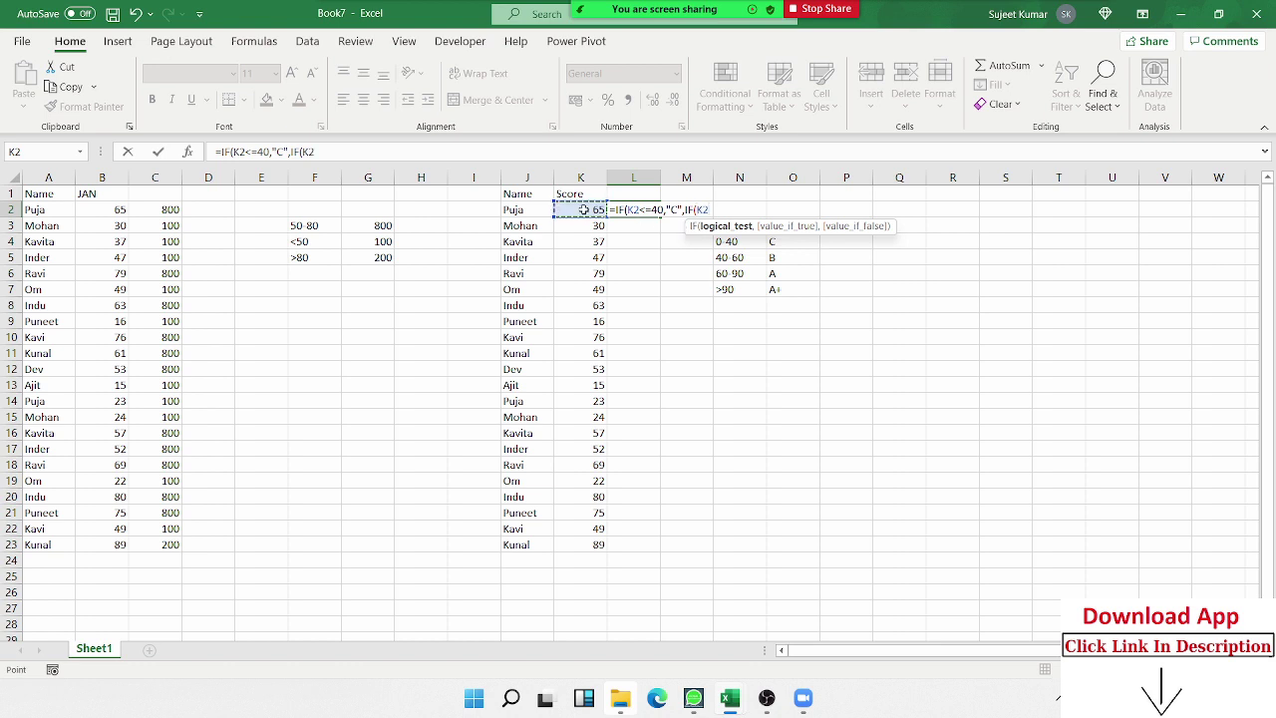
pyautogui.write('<=')
pyautogui.write('60,')
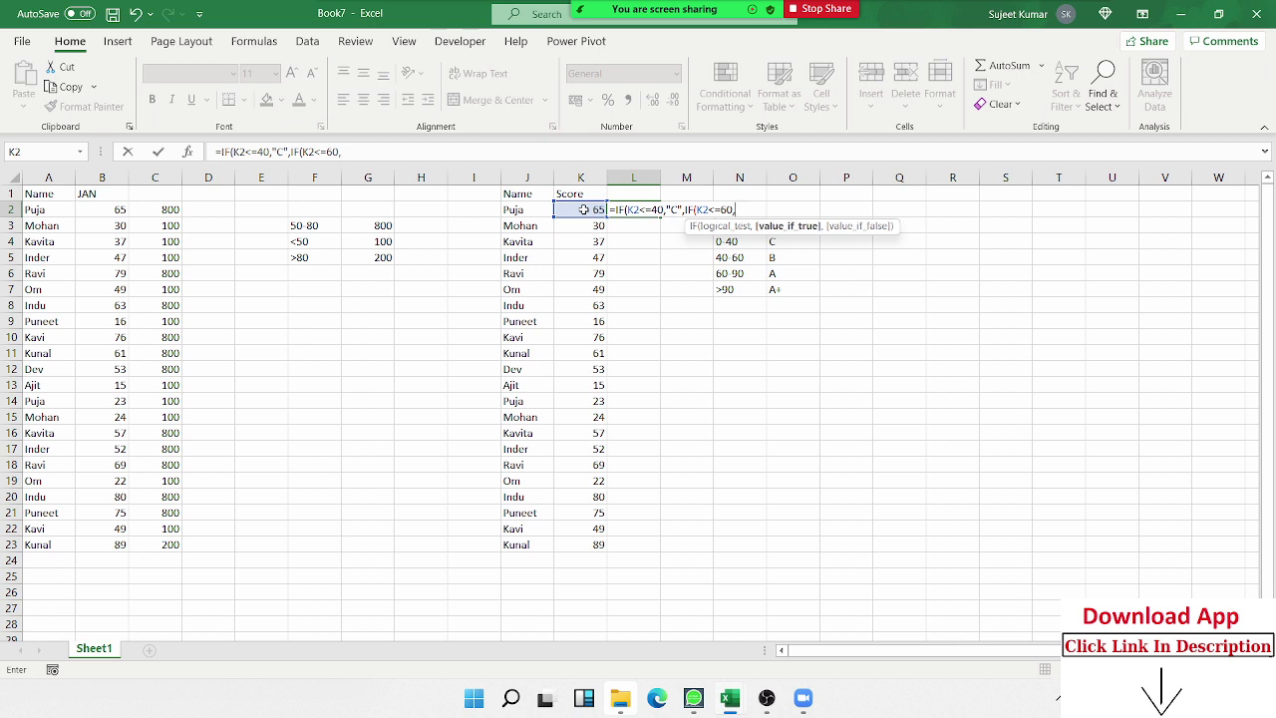
pyautogui.write('"B"')
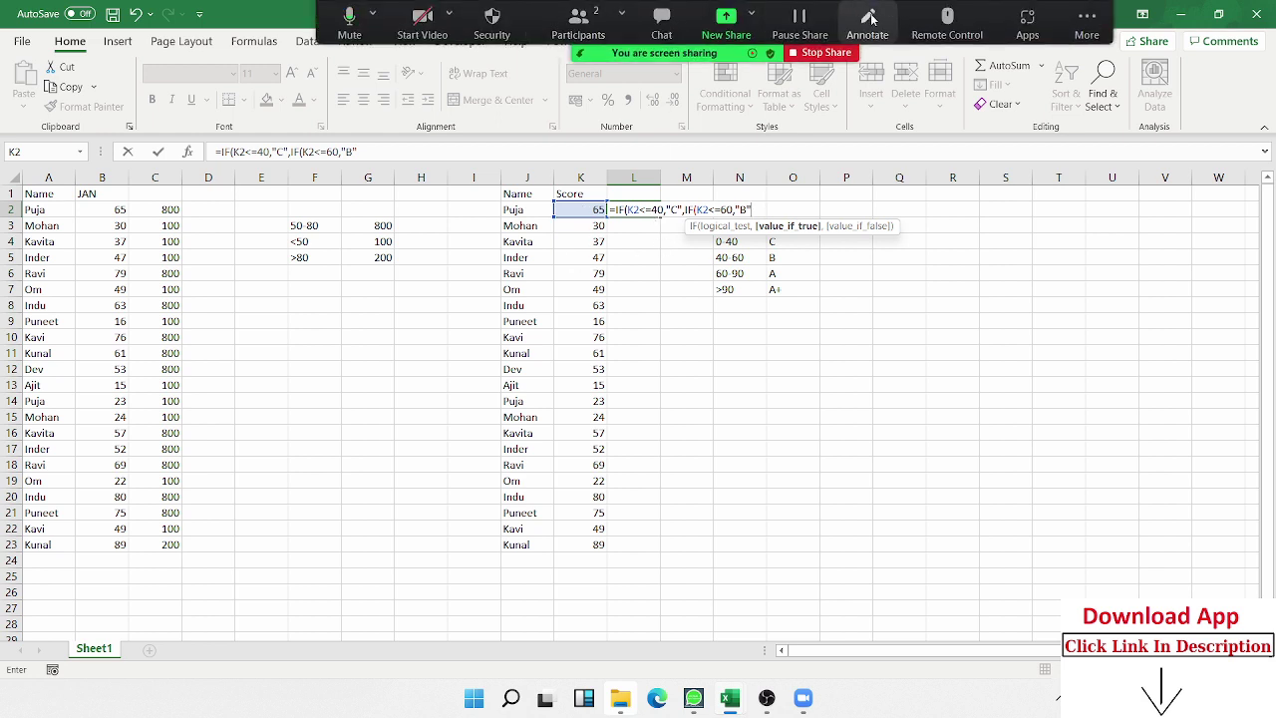
# Review L2's formula parts — the 40 threshold, C result and nested IF — and return to its end.
pyautogui.click(870, 17)
pyautogui.click(870, 17)
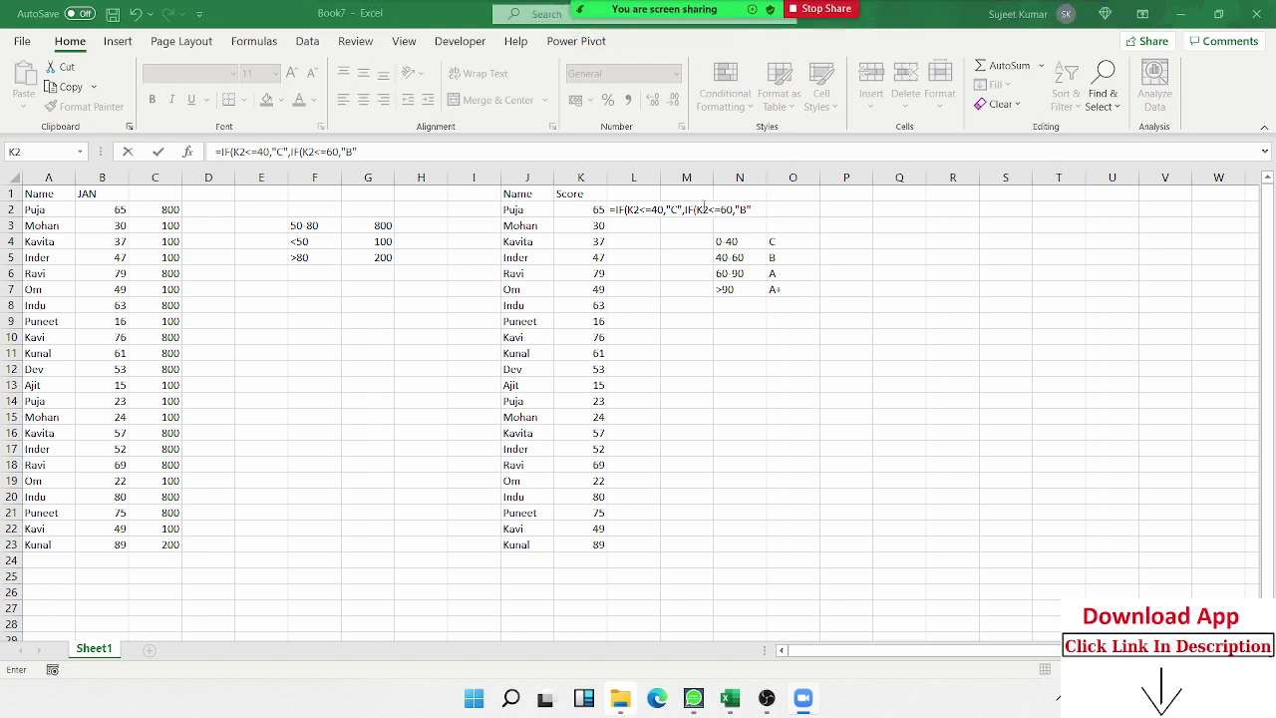
pyautogui.click(638, 211)
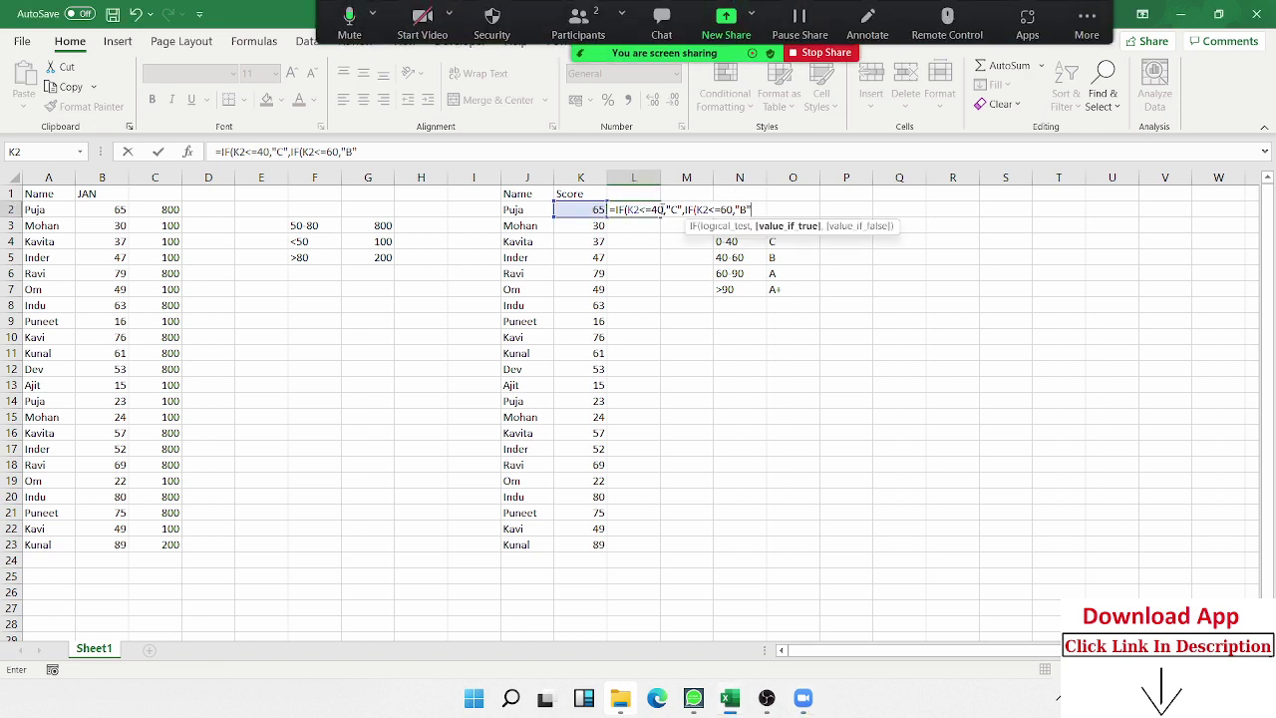
pyautogui.doubleClick(657, 209)
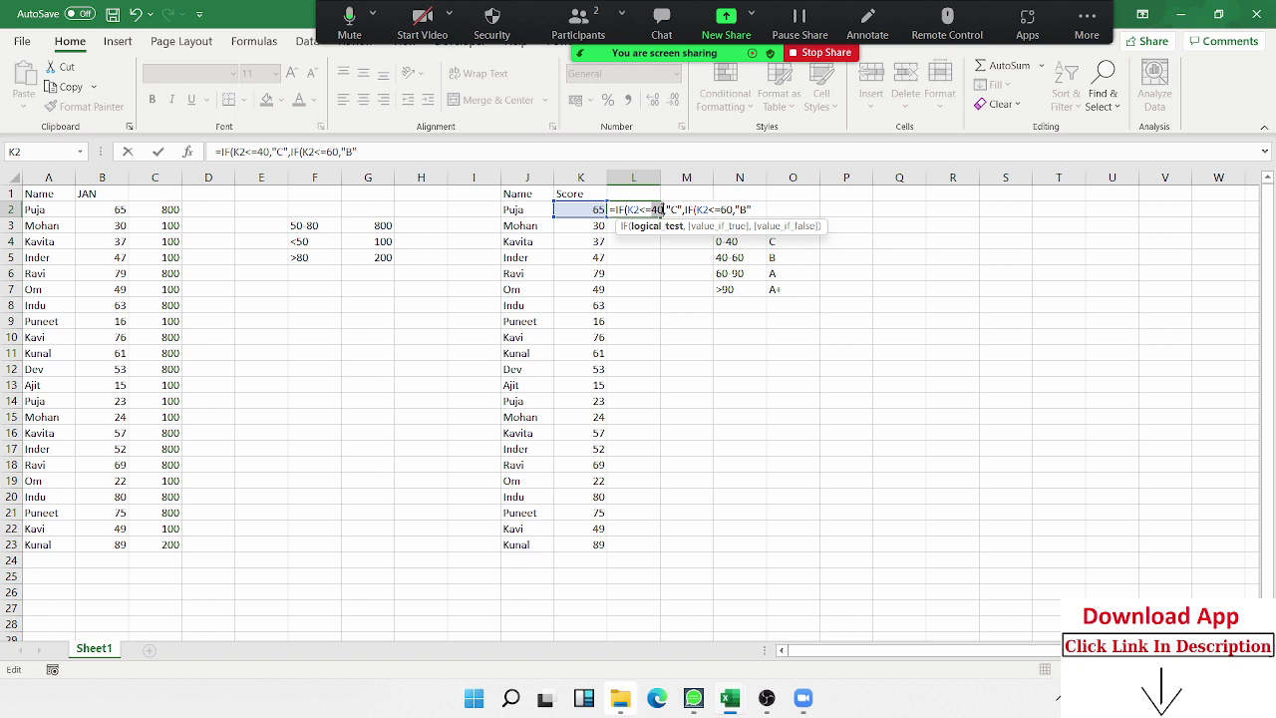
pyautogui.doubleClick(675, 210)
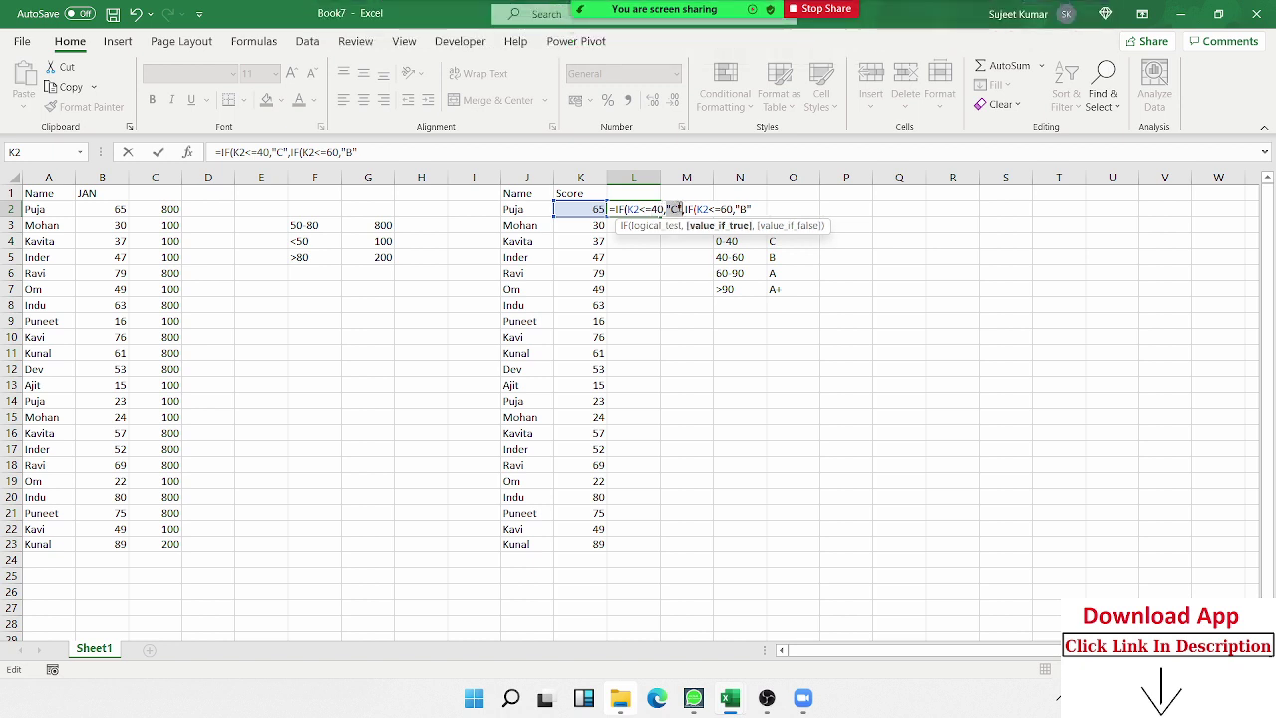
pyautogui.click(685, 210)
pyautogui.moveTo(685, 210); pyautogui.dragTo(753, 209)
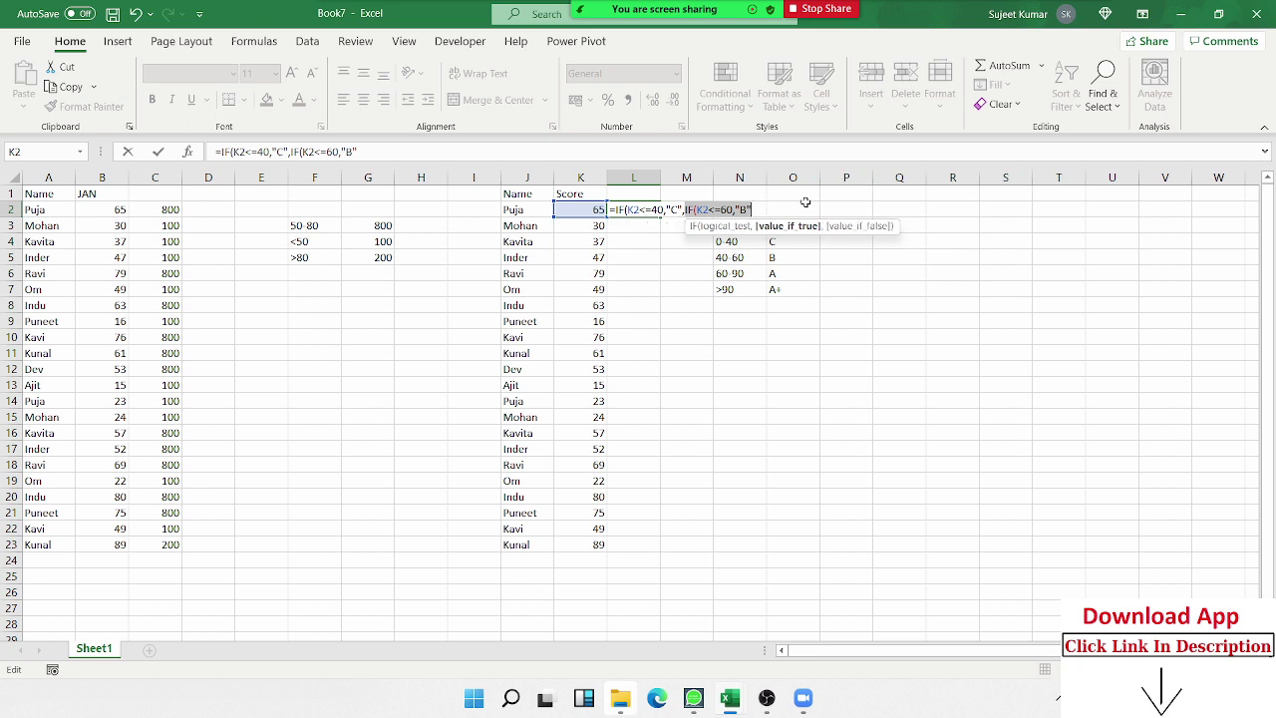
pyautogui.click(754, 209)
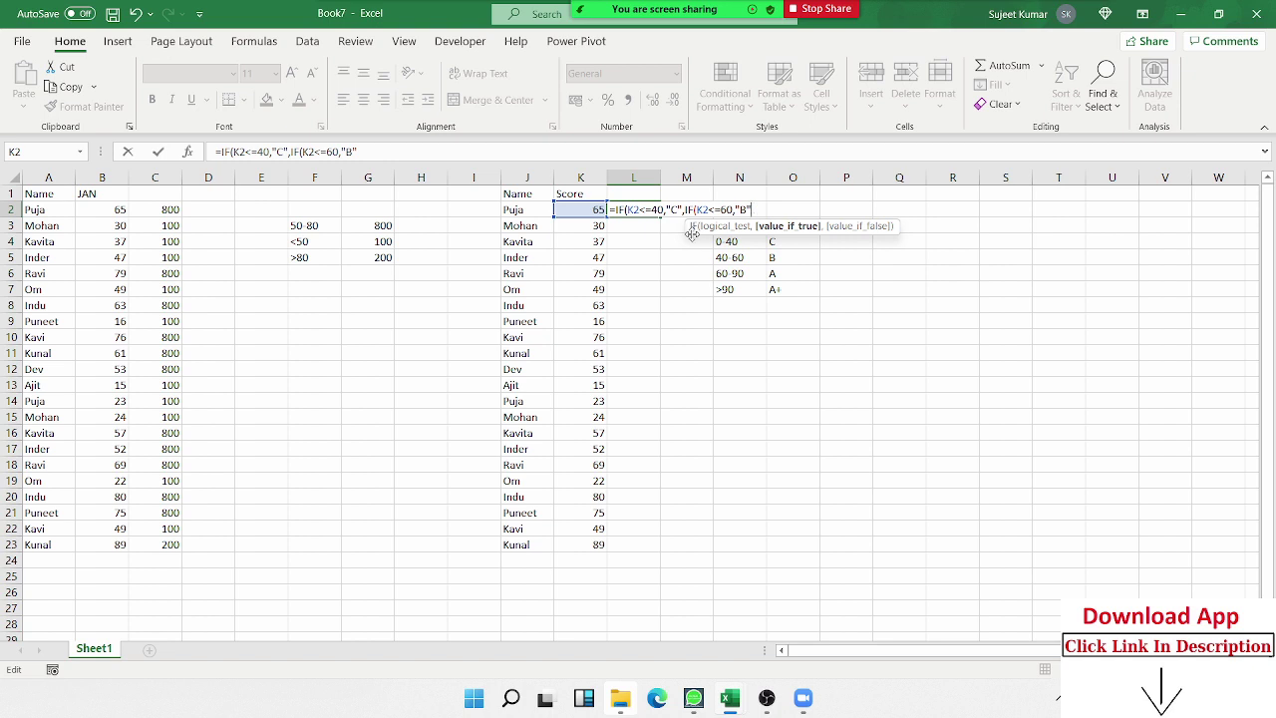
# Extend L2's formula with IF(K2<=90,"A",IF(K2>90,"A+" and enter it.
pyautogui.write(',')
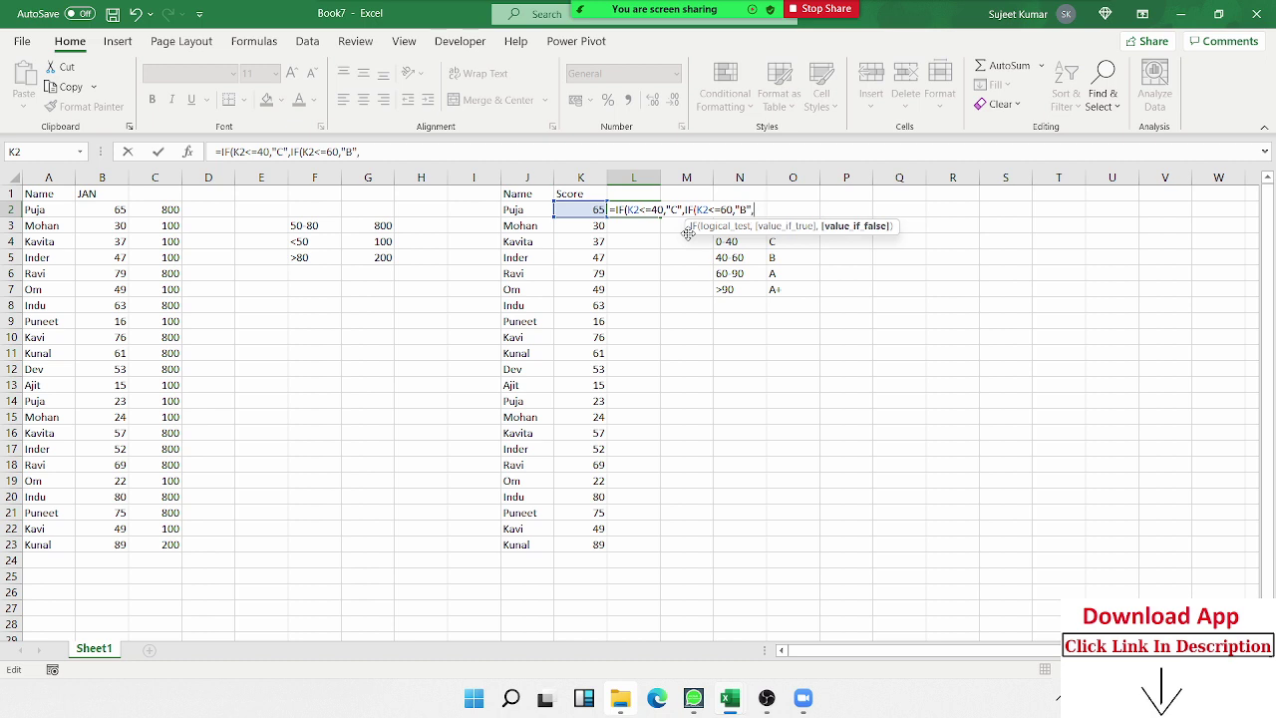
pyautogui.write('IF(')
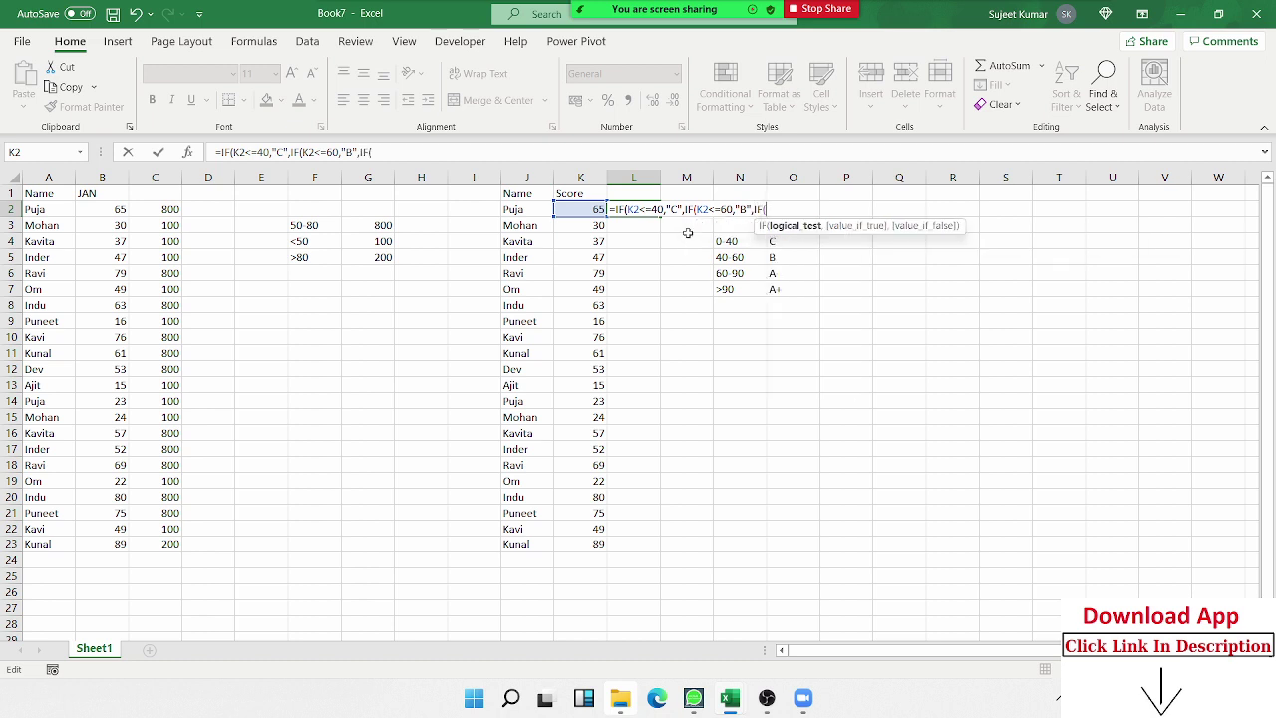
pyautogui.click(588, 210)
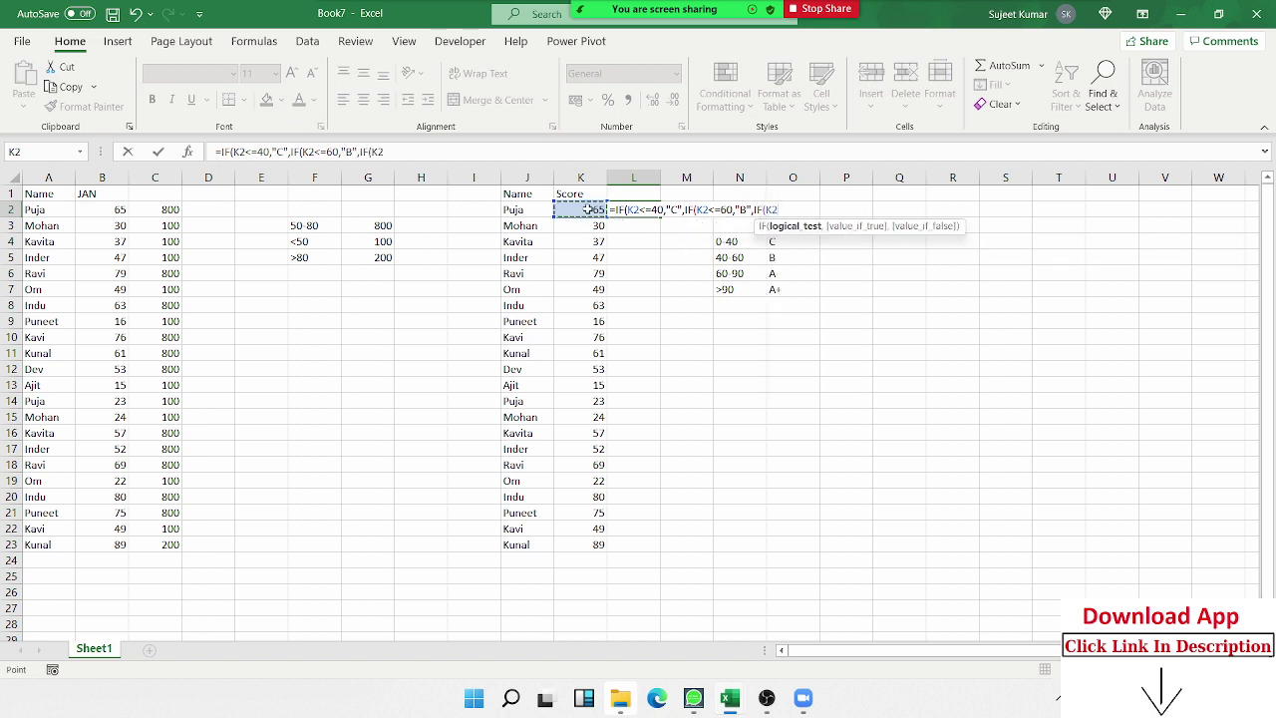
pyautogui.write('<=')
pyautogui.write('90,')
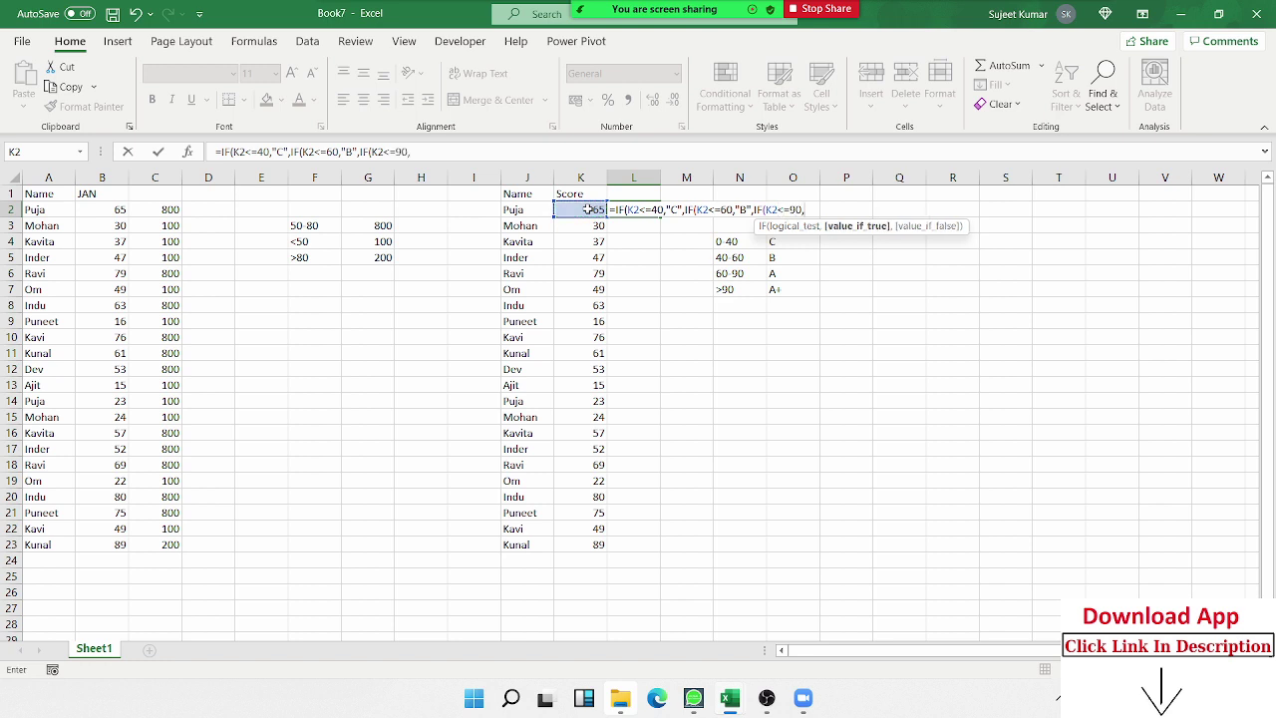
pyautogui.write('"A"')
pyautogui.write(',IF(')
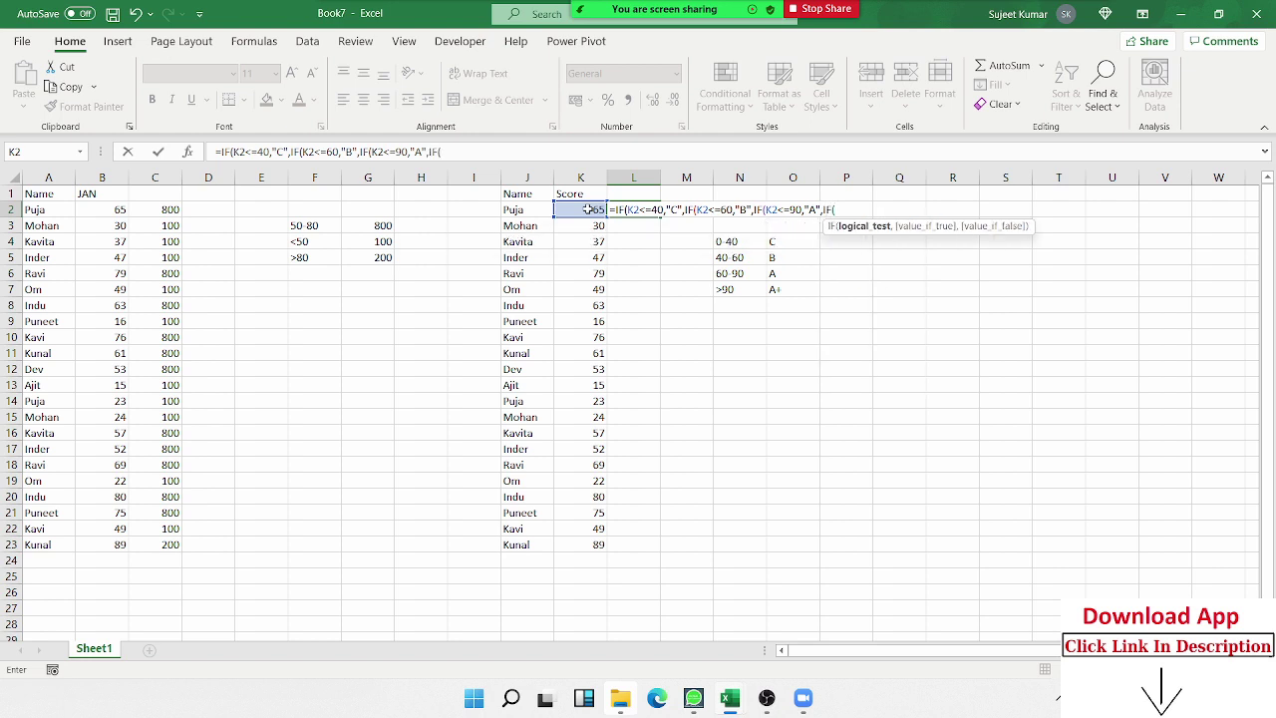
pyautogui.click(588, 209)
pyautogui.write('>=')
pyautogui.press('BackSpace')
pyautogui.write('90')
pyautogui.write(',"A+')
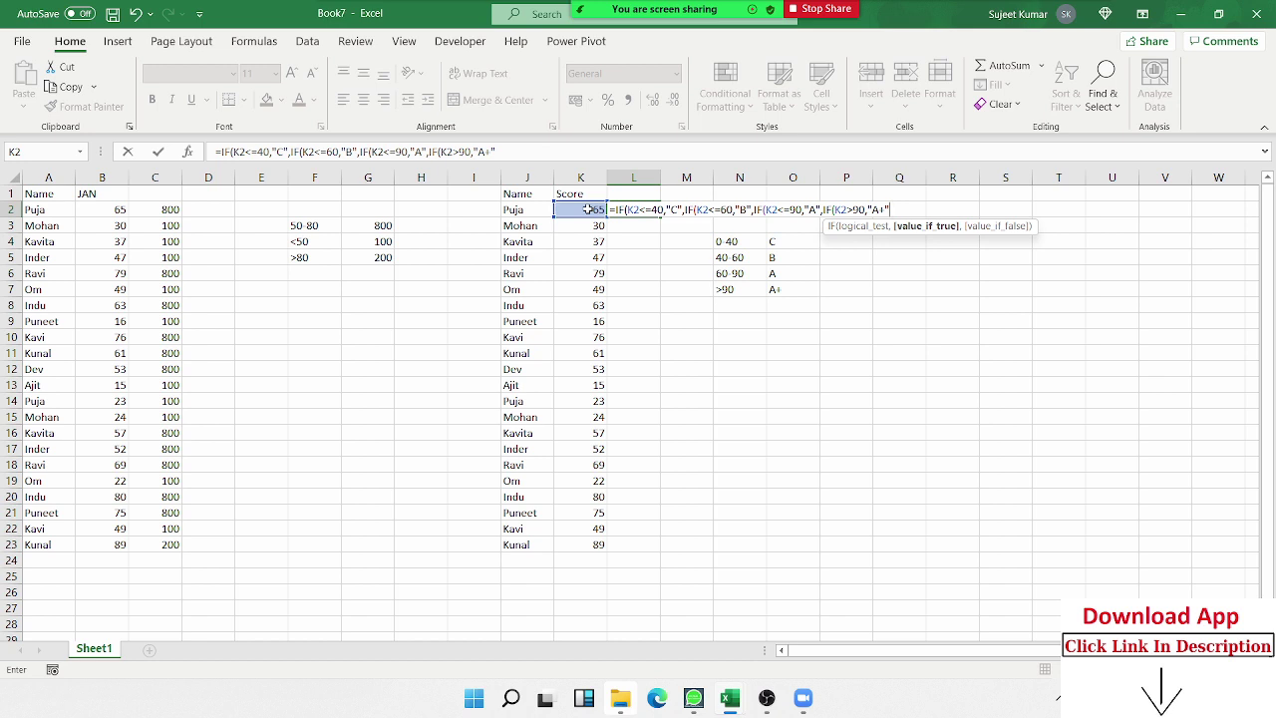
pyautogui.press('Return')
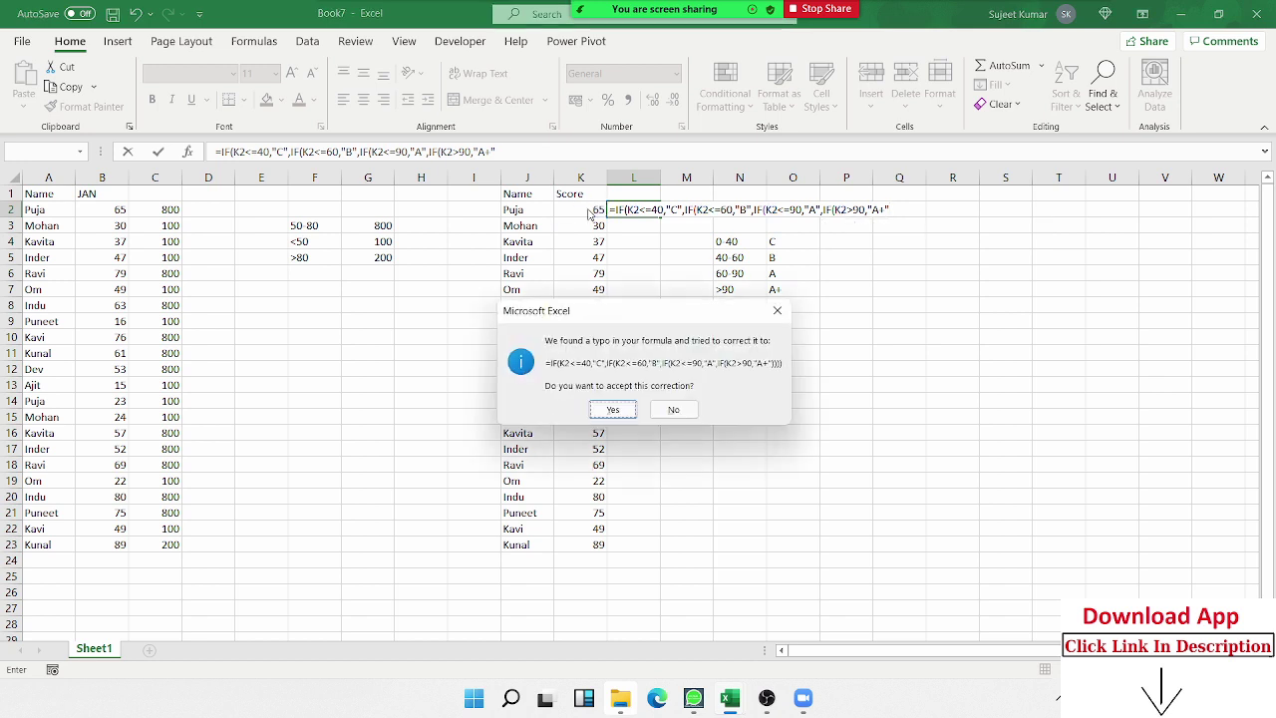
# Accept Excel's parenthesis fix for the L2 grade formula and fill it down to L23.
pyautogui.press('Return')
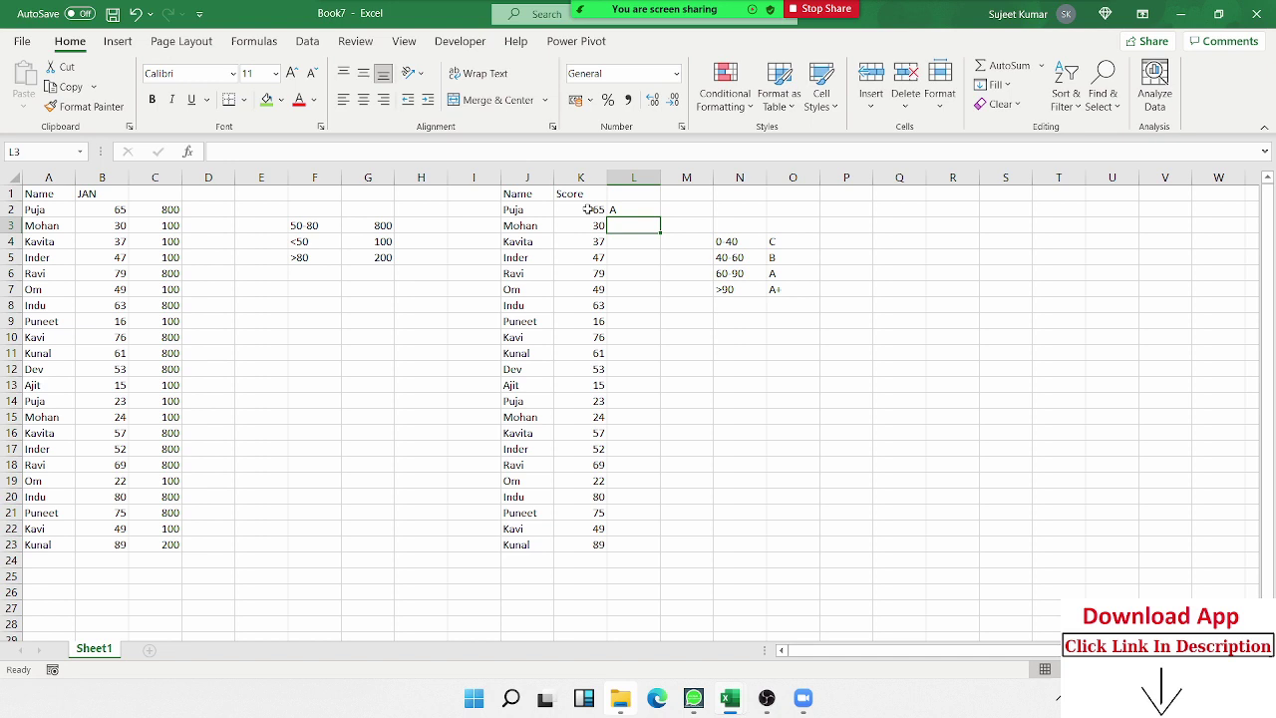
pyautogui.click(621, 209)
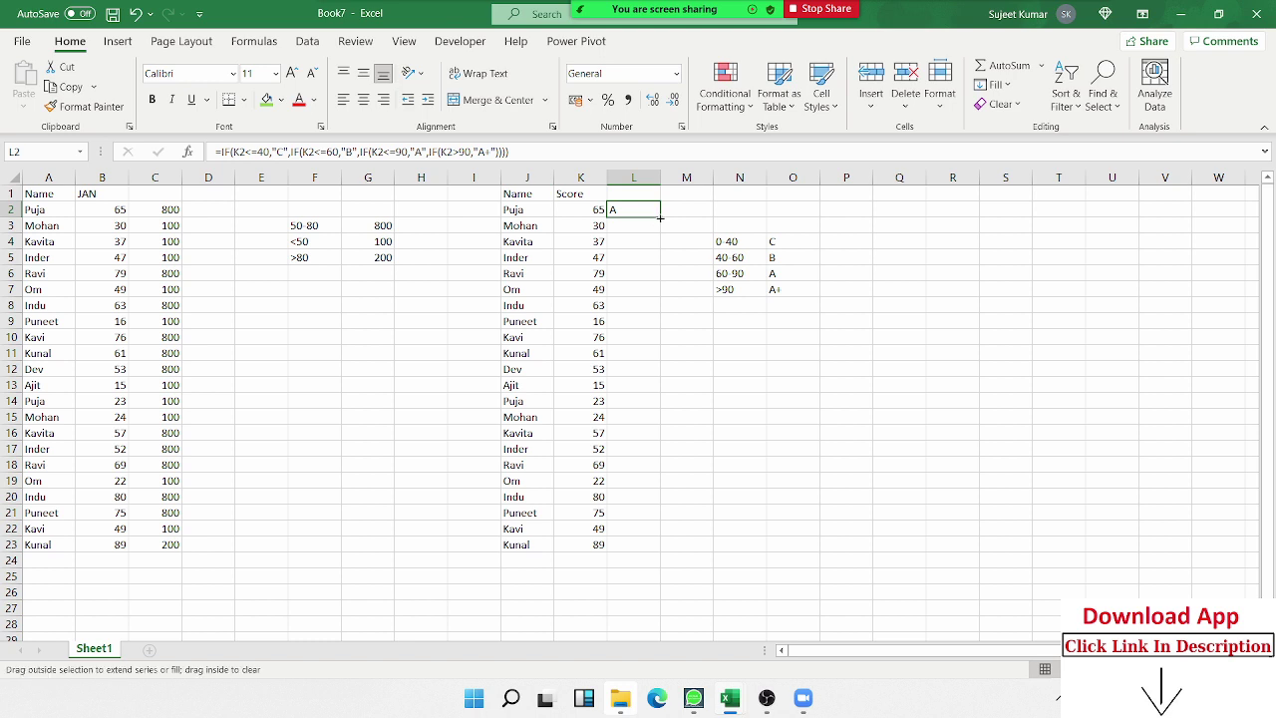
pyautogui.doubleClick(658, 217)
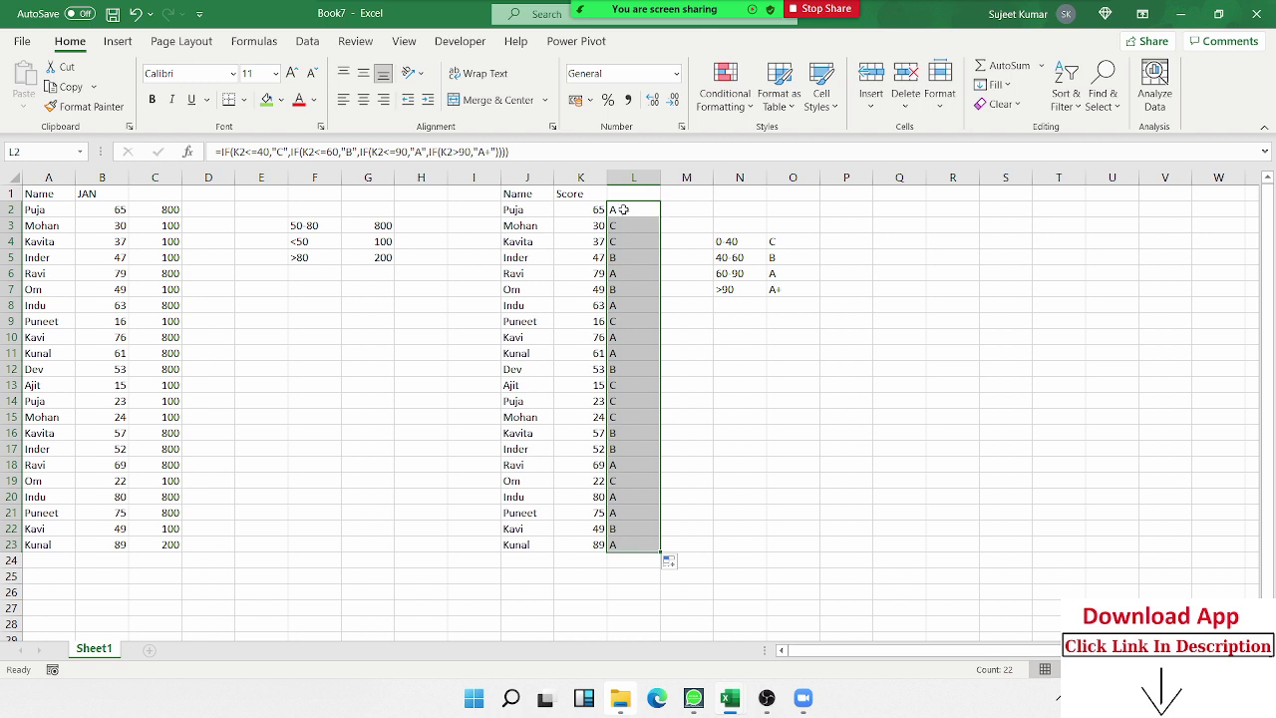
# Put L2's nested IF grade formula into edit mode and start Zoom screen annotation.
pyautogui.doubleClick(623, 210)
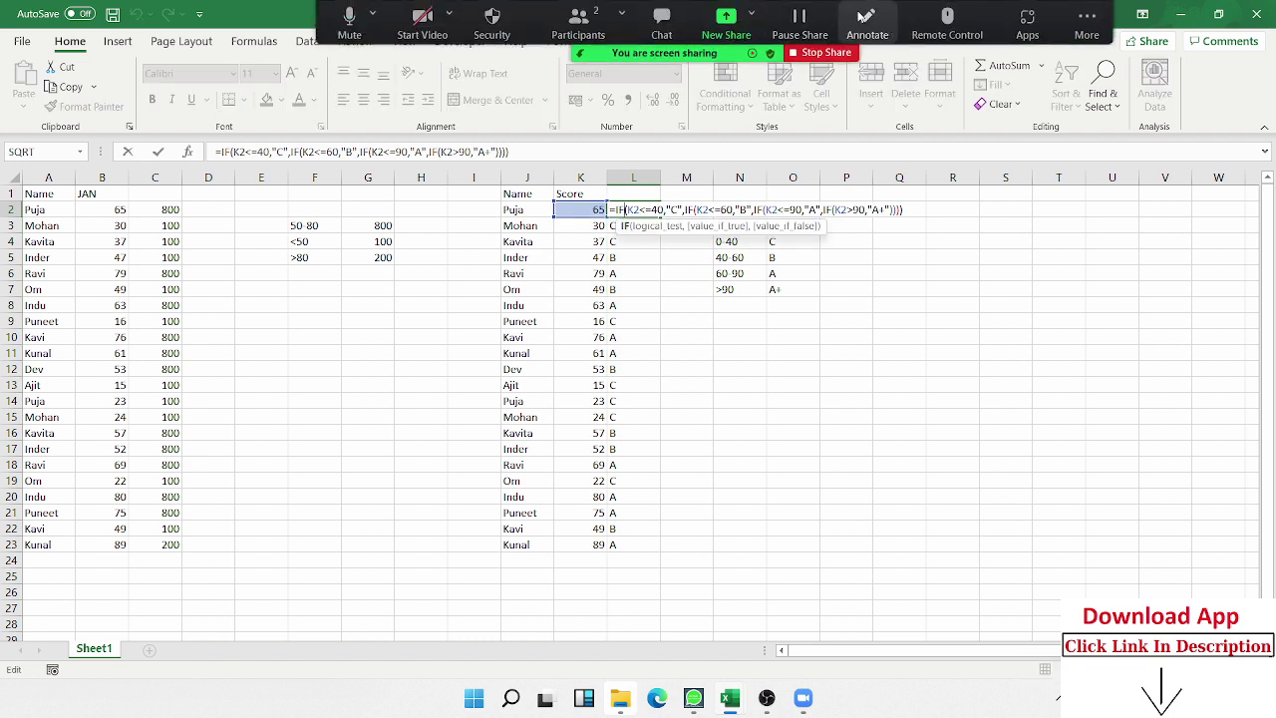
pyautogui.click(866, 18)
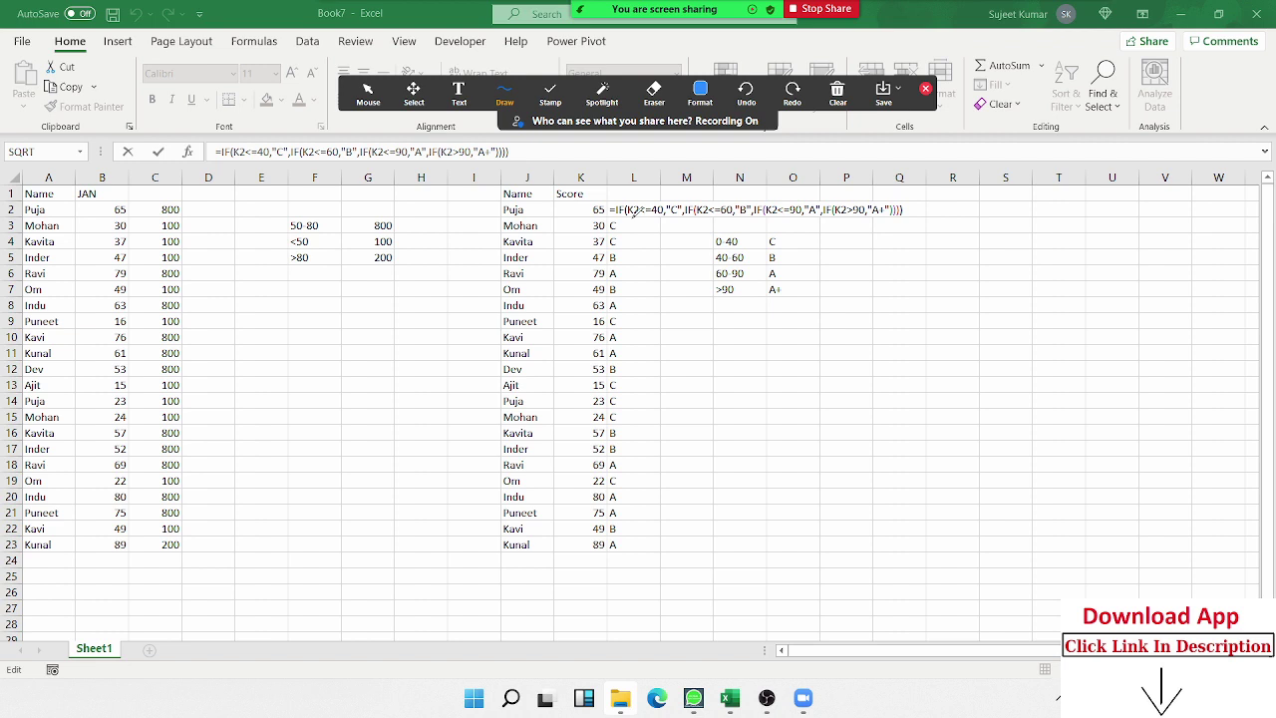
# Mark up the K2<=40 condition and the second IF condition in L2's formula.
pyautogui.moveTo(632, 214); pyautogui.dragTo(665, 213)
pyautogui.moveTo(642, 206); pyautogui.dragTo(675, 204)
pyautogui.moveTo(686, 211); pyautogui.dragTo(912, 204)
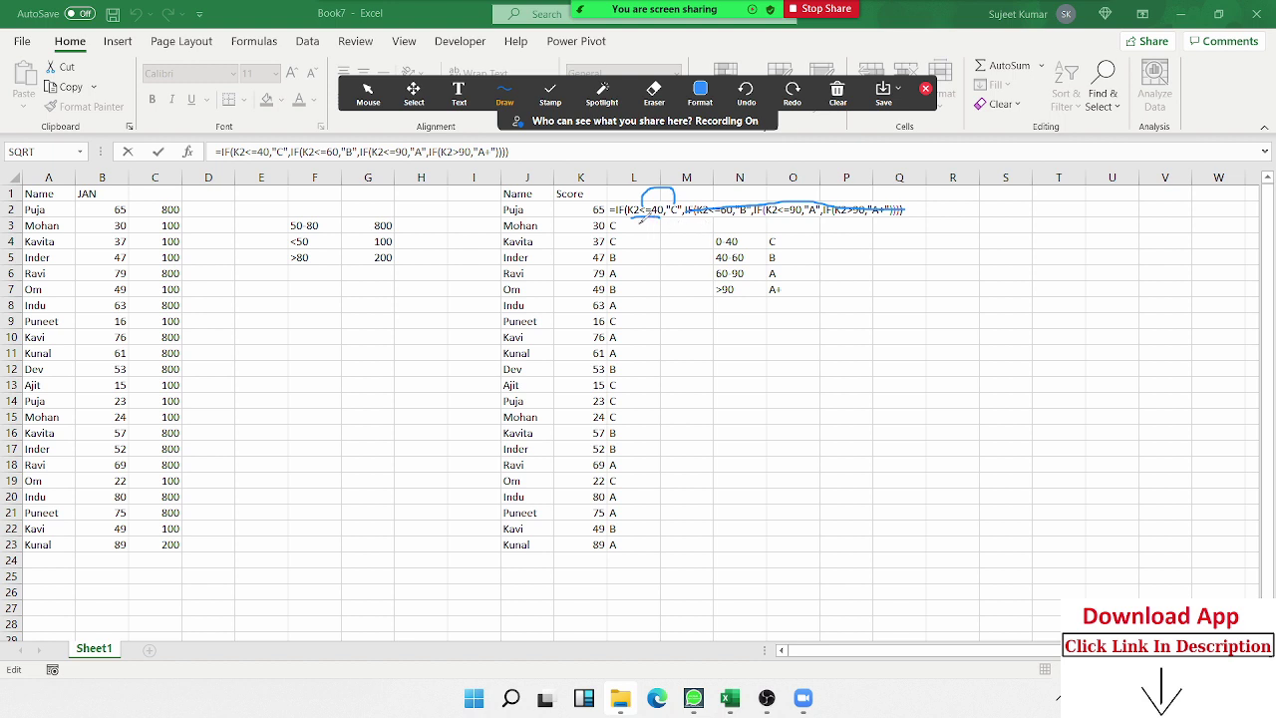
pyautogui.moveTo(642, 218); pyautogui.dragTo(686, 206)
# Clear the drawings, close annotation, and leave L2's formula unchanged with L2 selected.
pyautogui.click(837, 92)
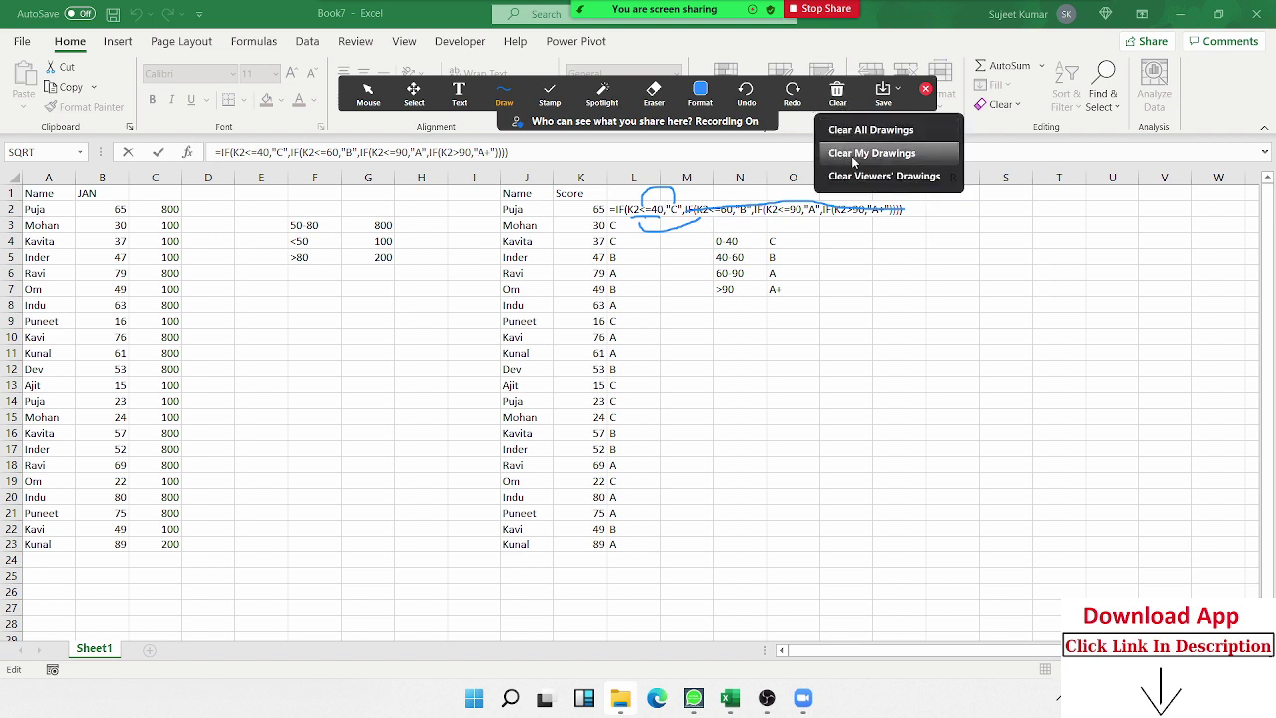
pyautogui.click(853, 154)
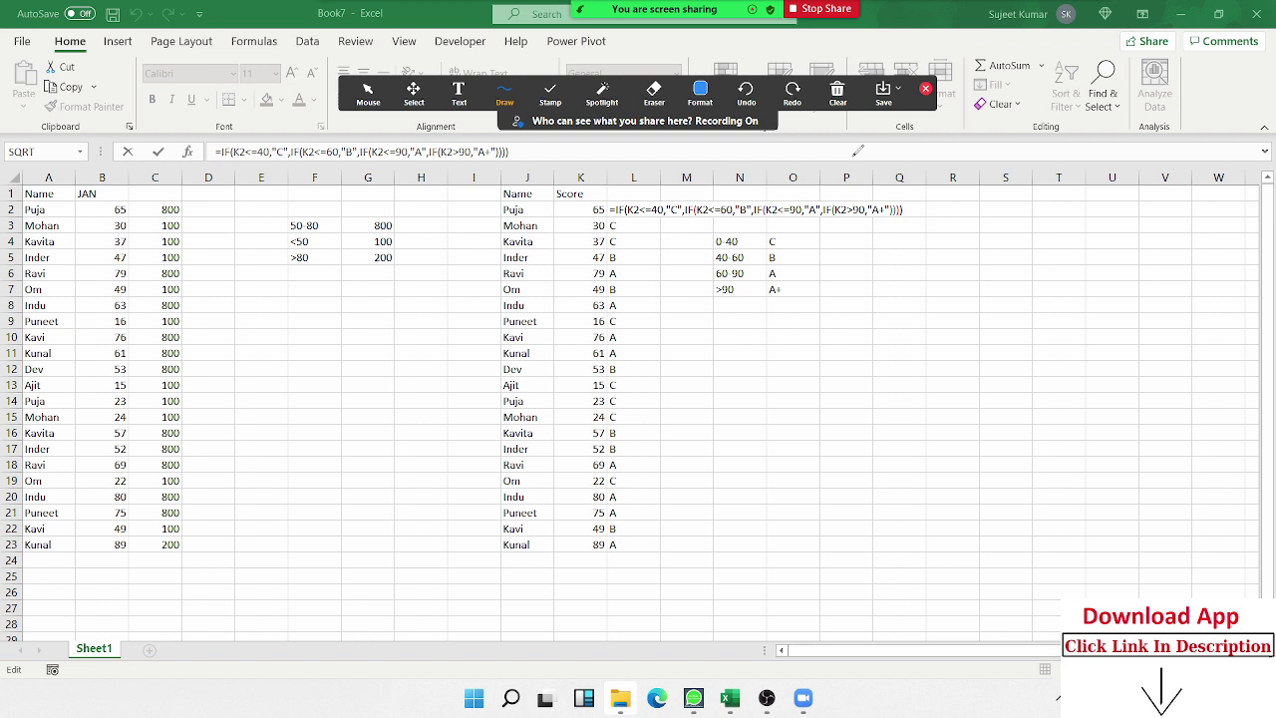
pyautogui.click(925, 91)
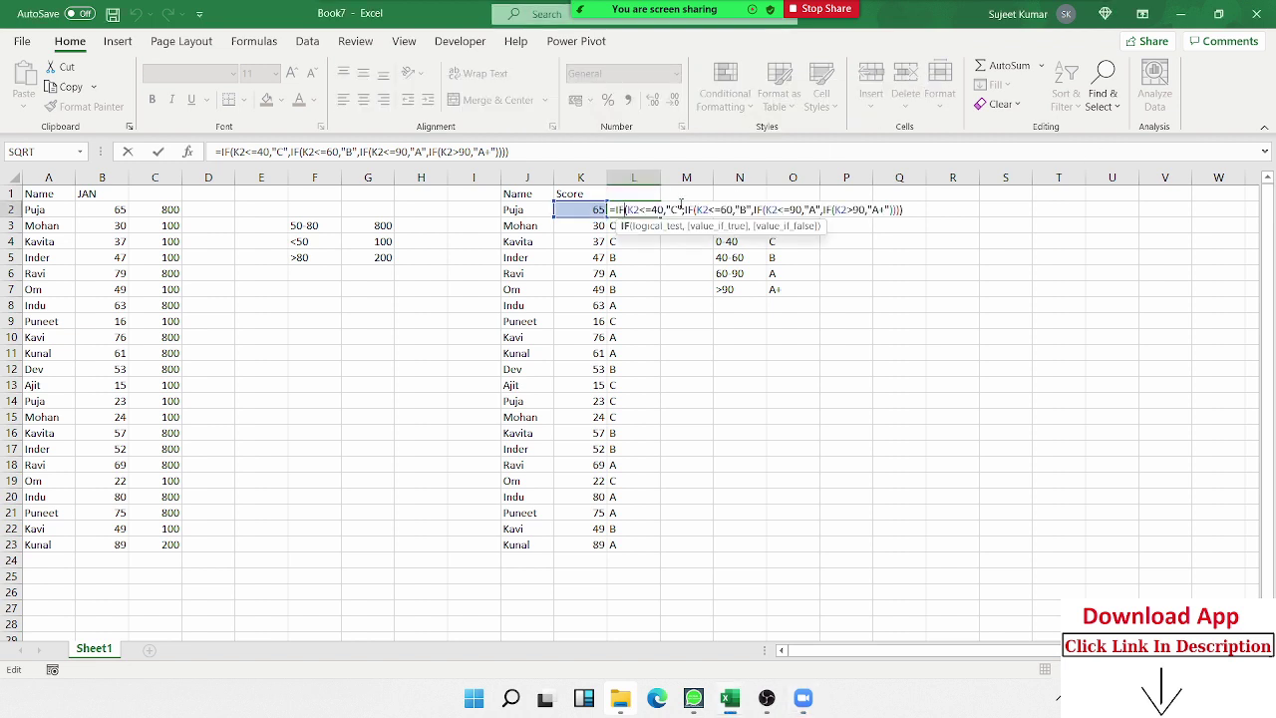
pyautogui.press('Return')
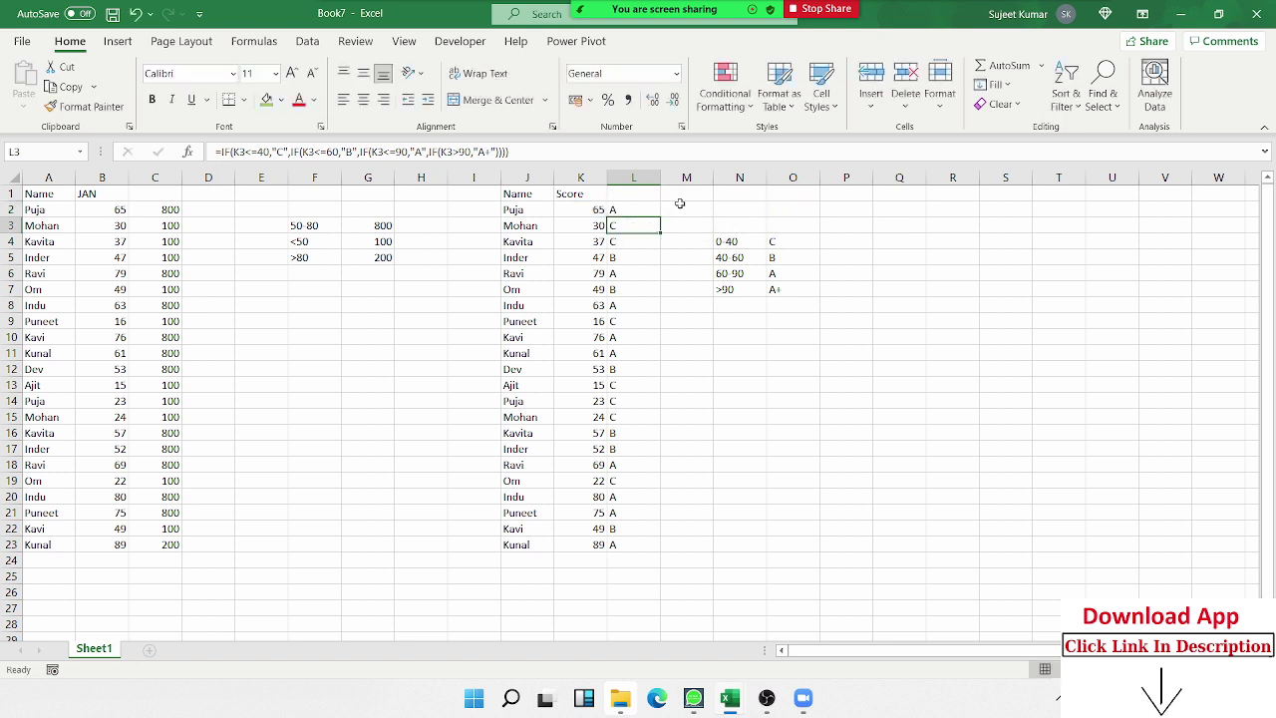
pyautogui.press('Up')
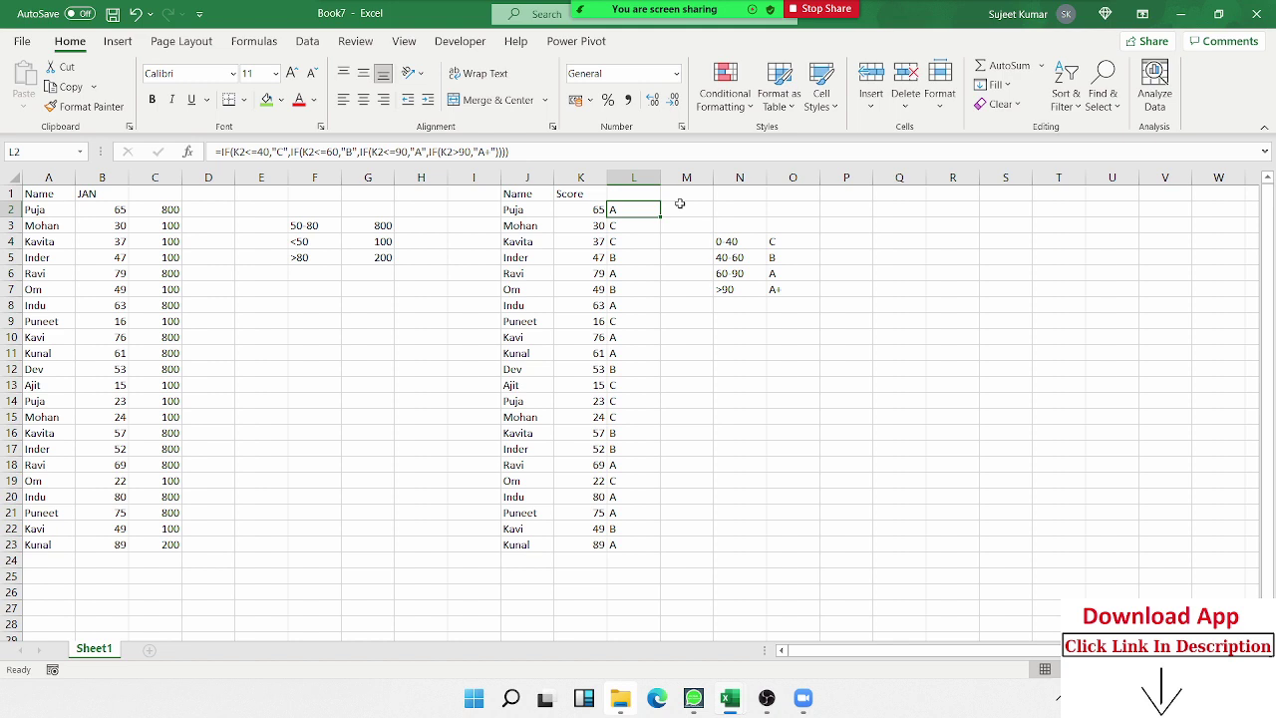
# On a new sheet, add a Name header and fill student names Puja through Indu in A2:A8.
pyautogui.click(149, 651)
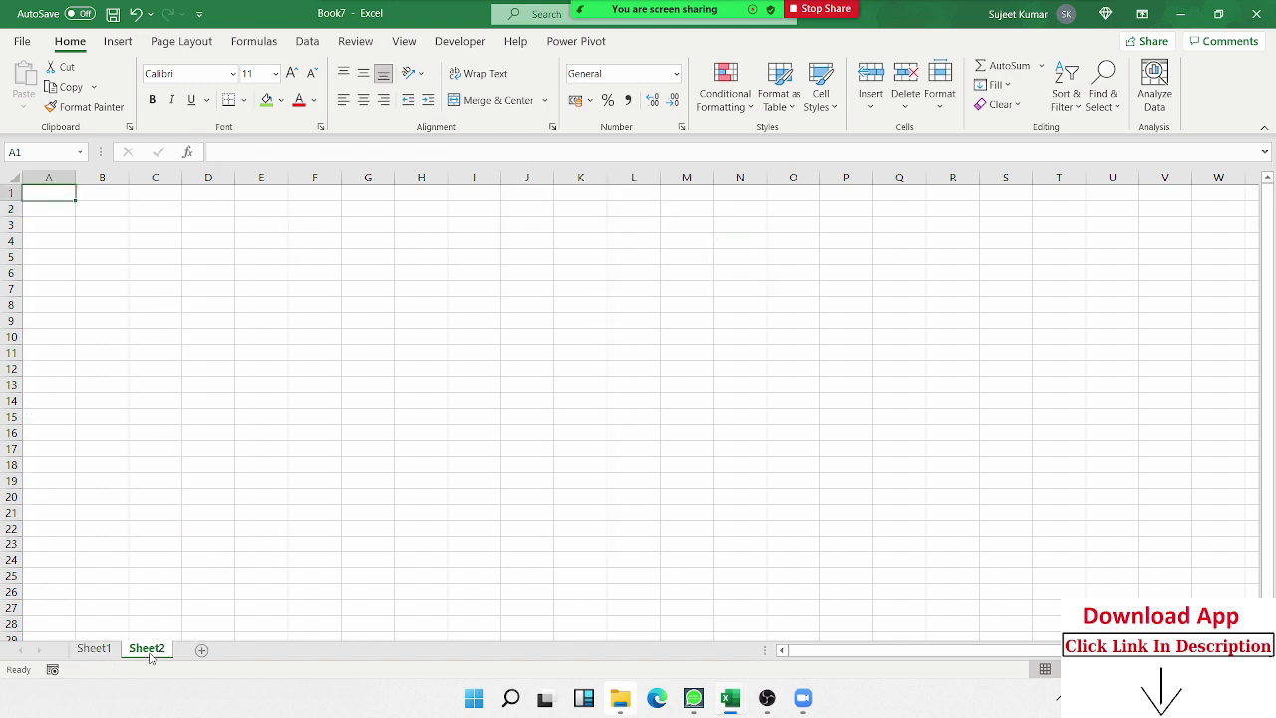
pyautogui.write('Name')
pyautogui.press('Return')
pyautogui.write('Pu')
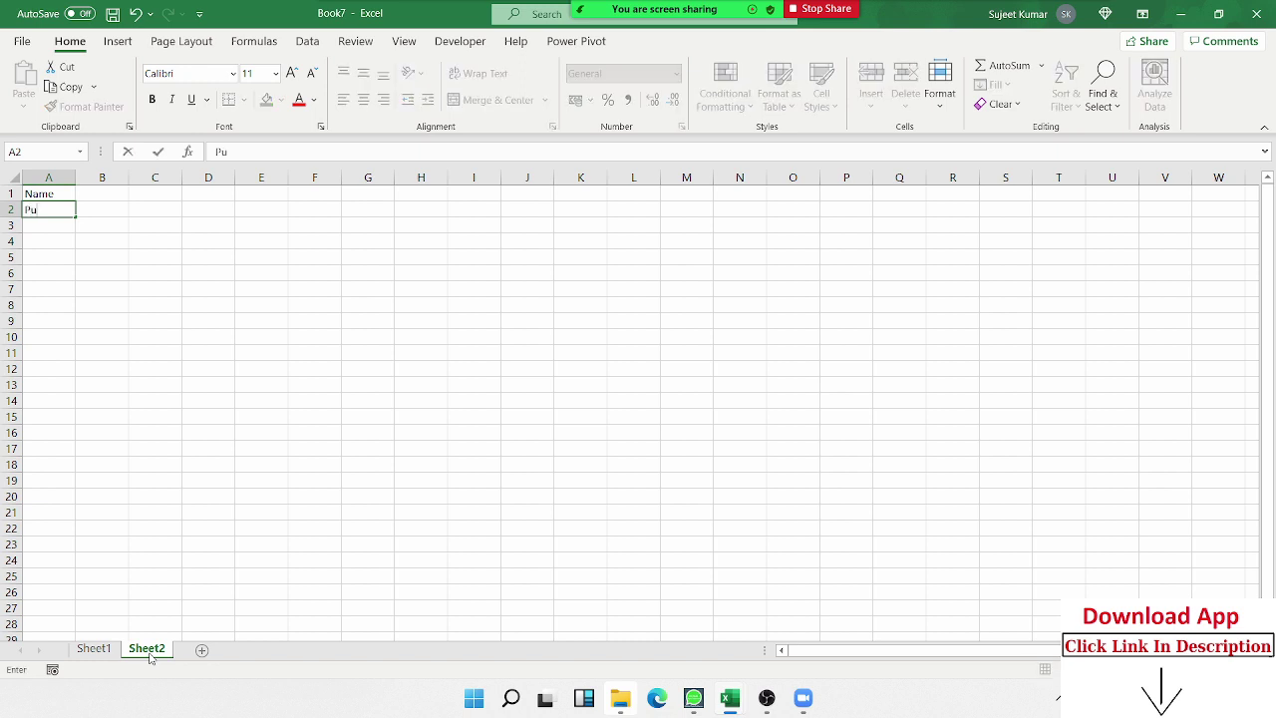
pyautogui.write('ja')
pyautogui.press('Return')
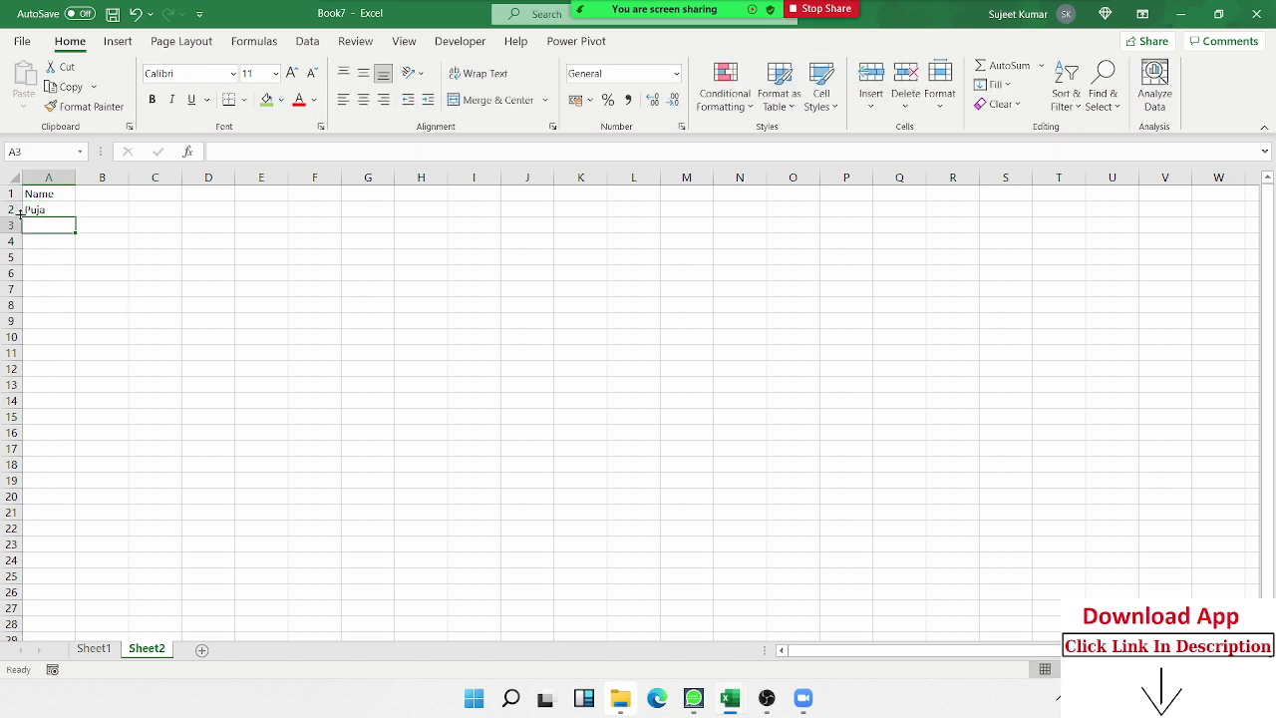
pyautogui.click(60, 210)
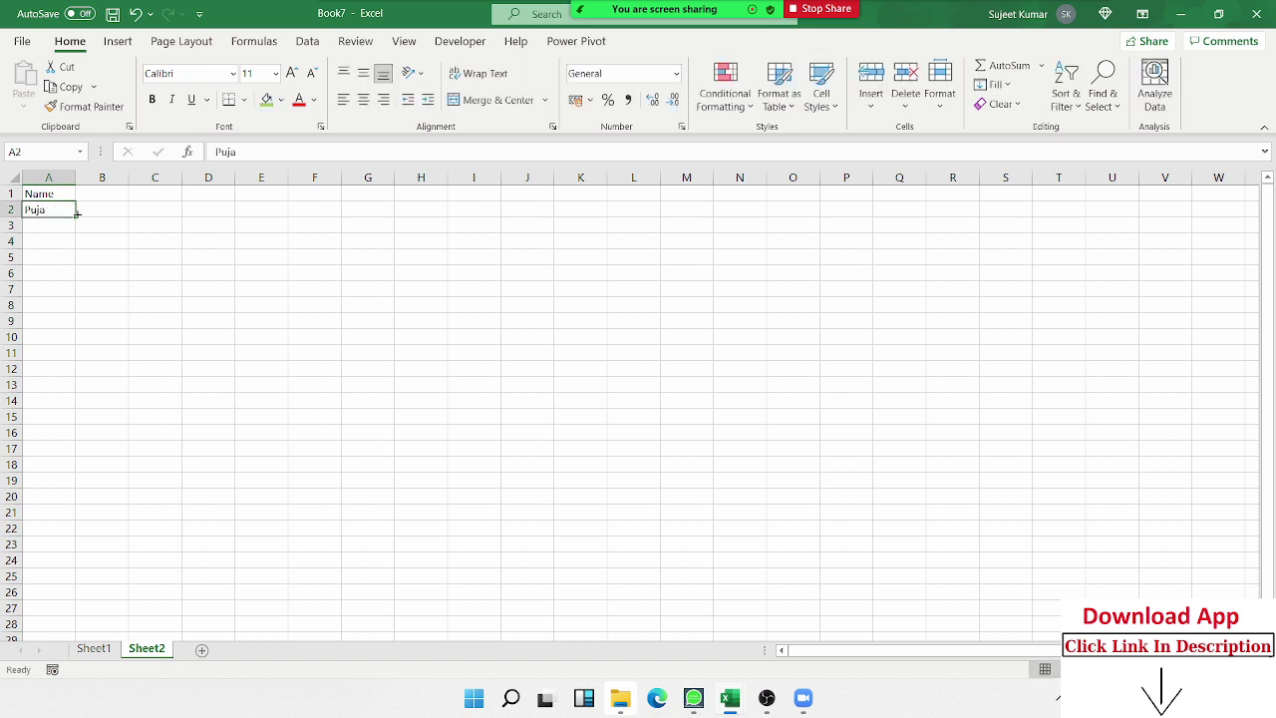
pyautogui.moveTo(74, 216); pyautogui.dragTo(48, 311)
# Add subject headers S 1, S 2 and S 3 in B1:D1.
pyautogui.click(114, 195)
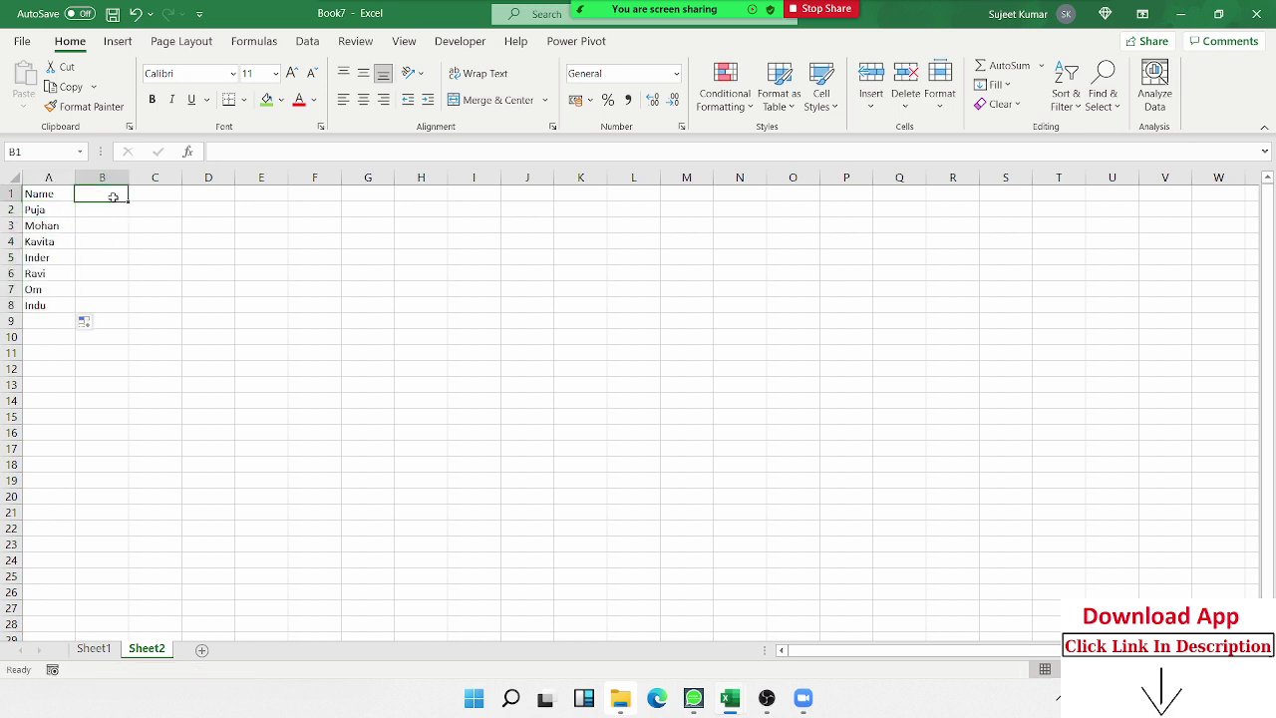
pyautogui.write('S 1')
pyautogui.press('Return')
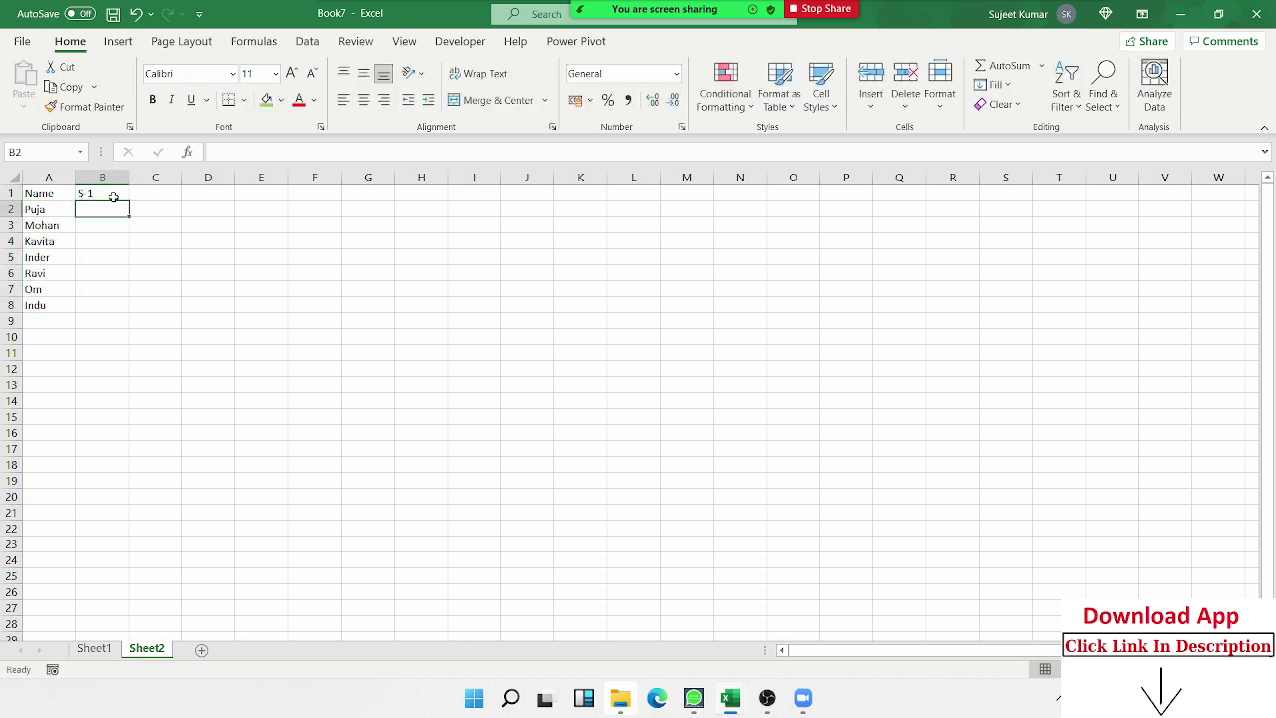
pyautogui.click(113, 197)
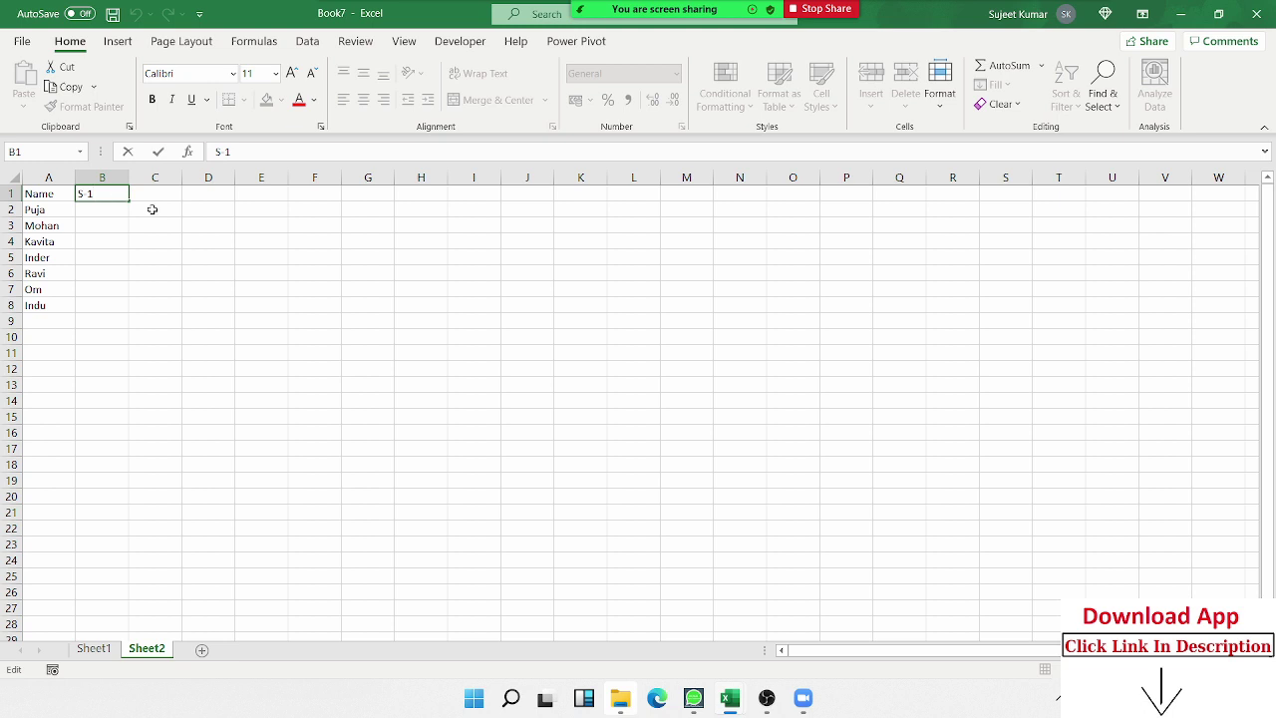
pyautogui.click(133, 205)
pyautogui.moveTo(132, 205); pyautogui.dragTo(110, 193)
pyautogui.click(112, 194)
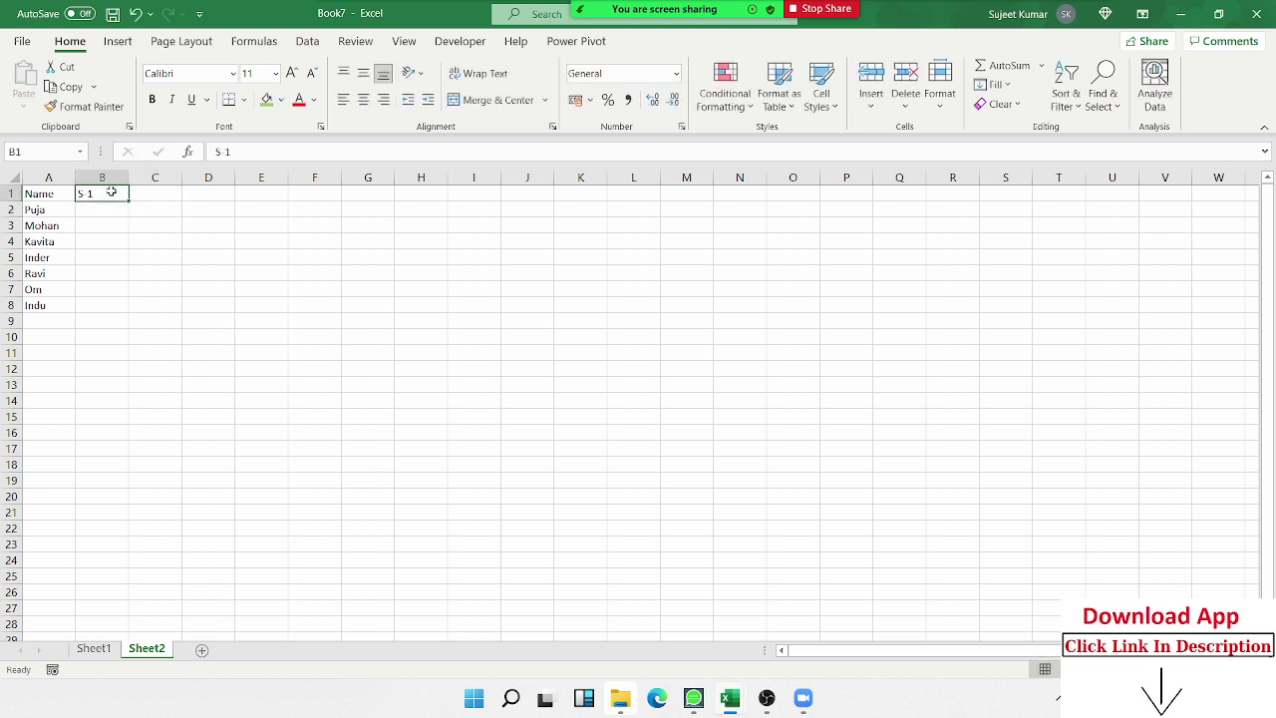
pyautogui.moveTo(127, 200); pyautogui.dragTo(212, 219)
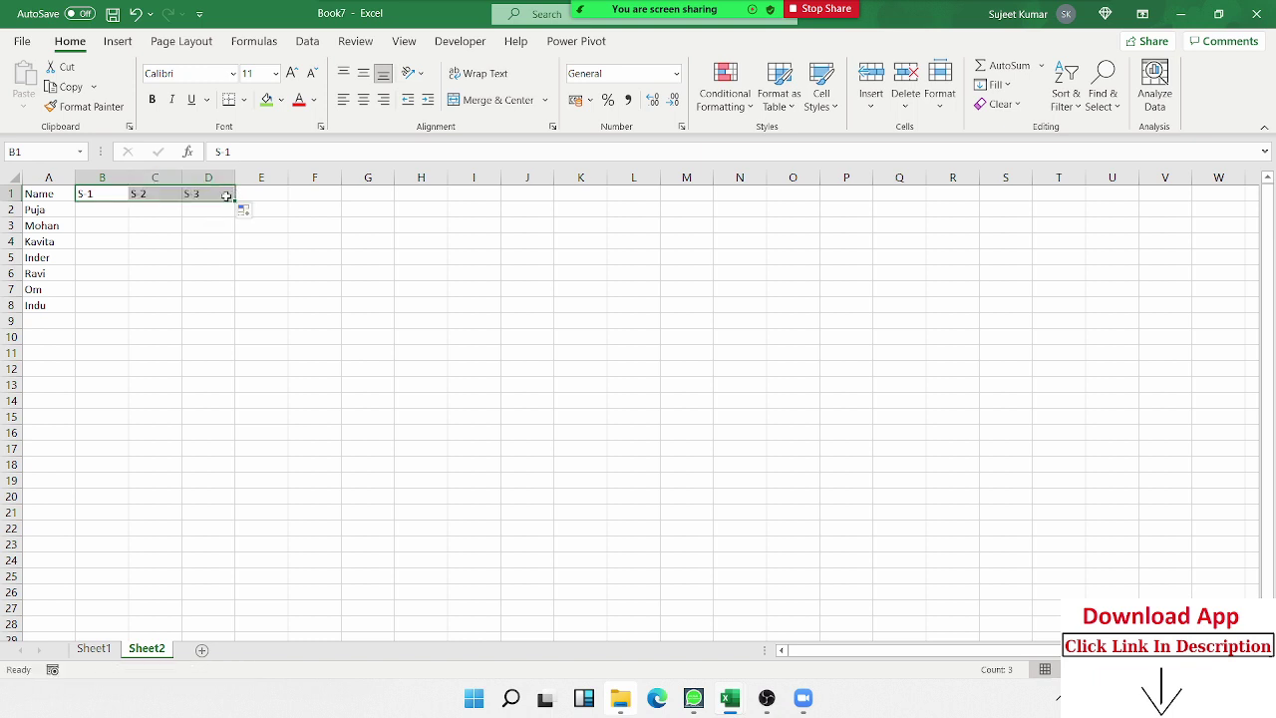
pyautogui.click(227, 199)
# Enter marks 85, 95, 65 in B2:D2 and add a Result heading in E1.
pyautogui.click(112, 210)
pyautogui.write('8')
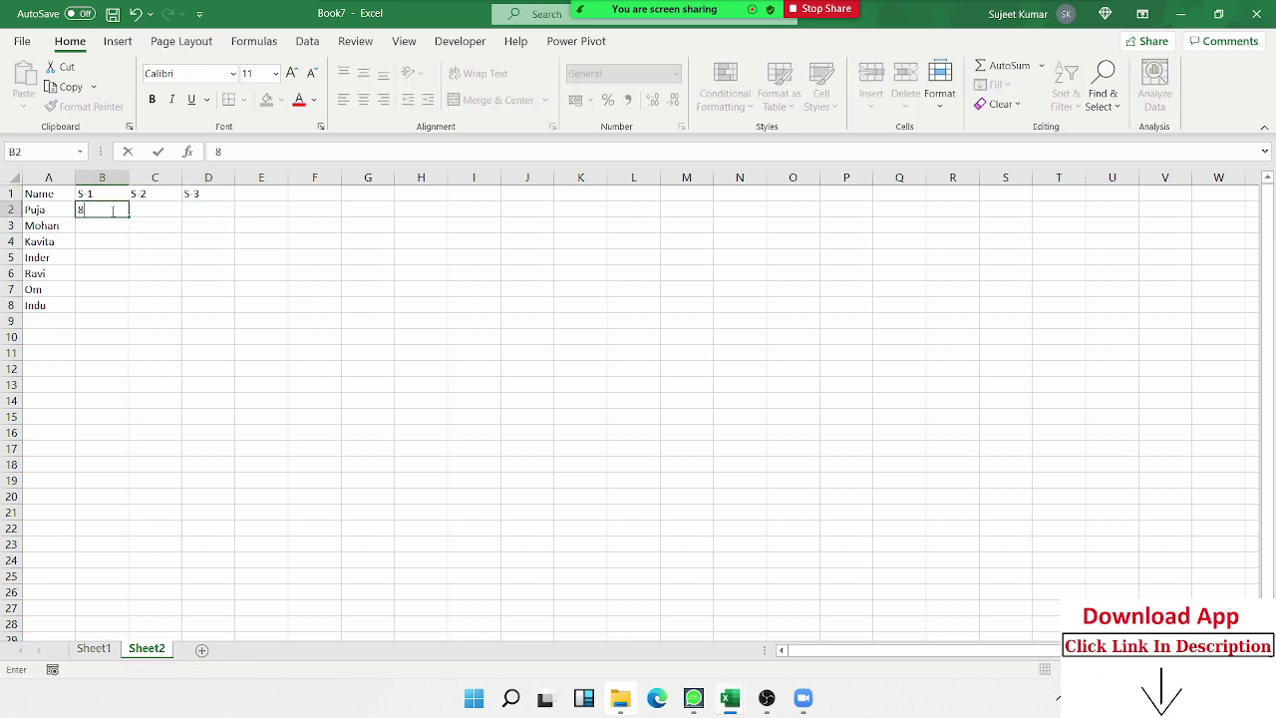
pyautogui.write('5')
pyautogui.press('Tab')
pyautogui.write('95')
pyautogui.press('Tab')
pyautogui.write('65')
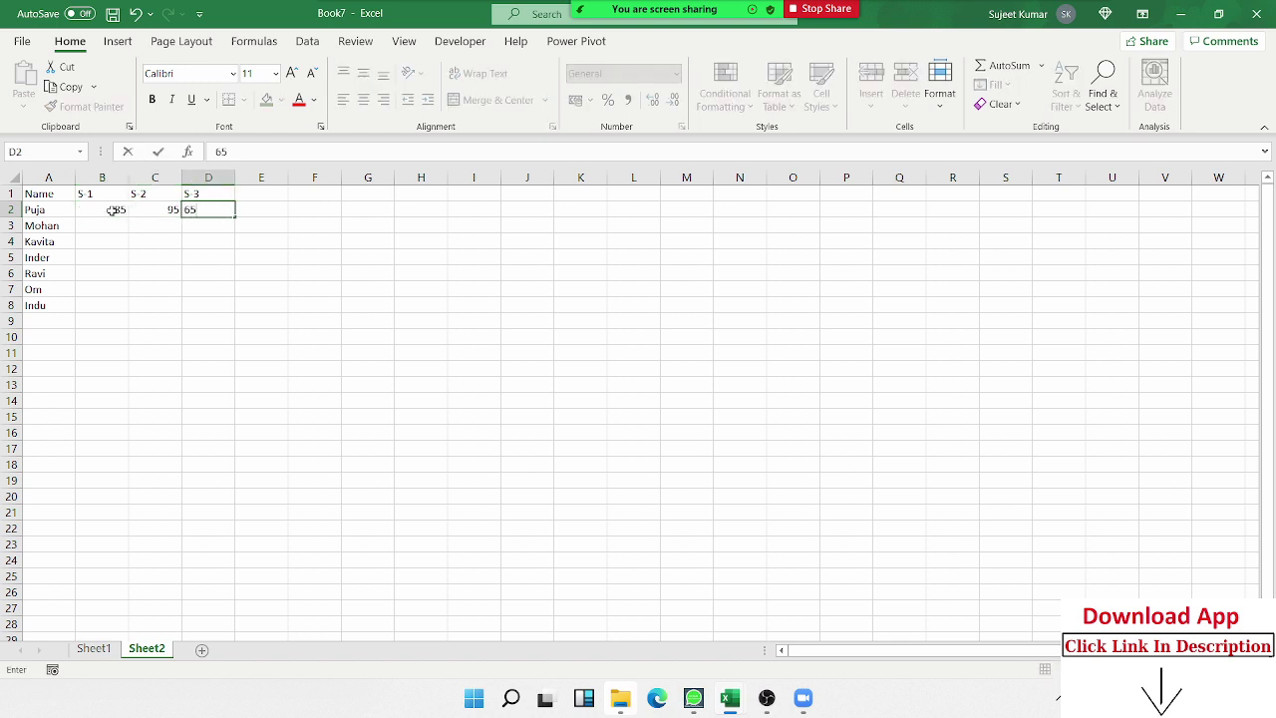
pyautogui.press('Tab')
pyautogui.press('Up')
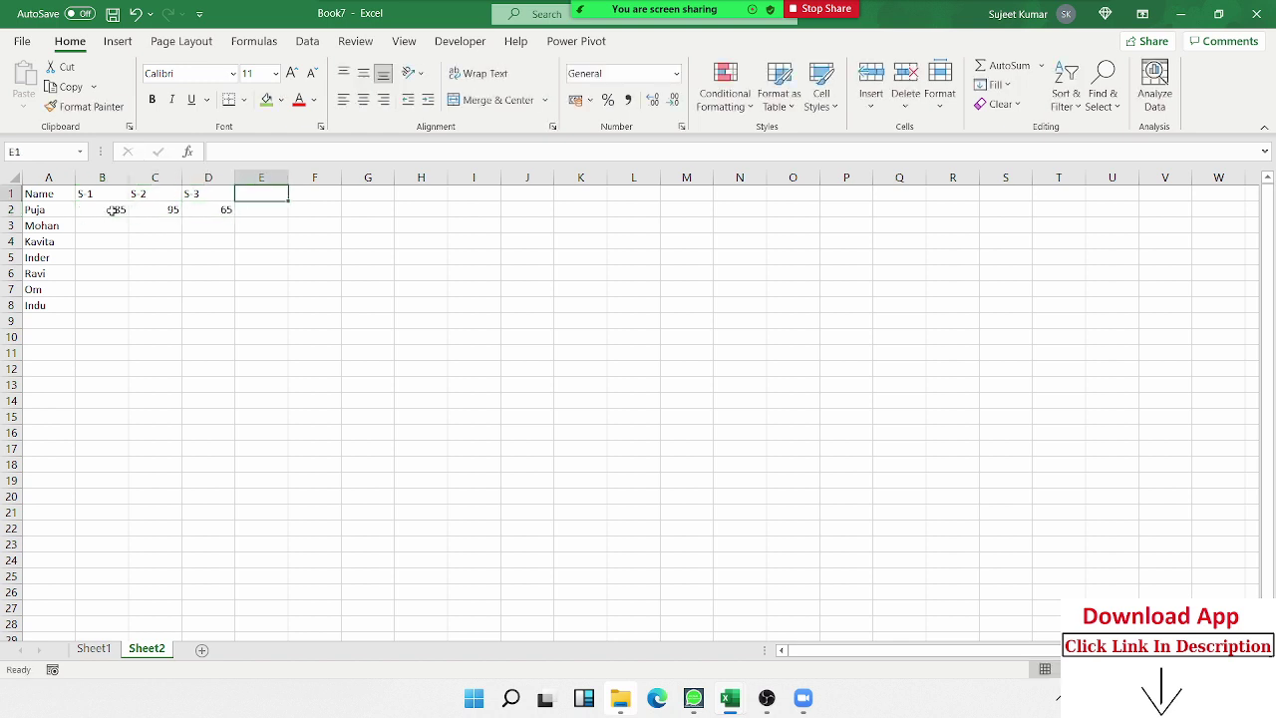
pyautogui.write('Resu')
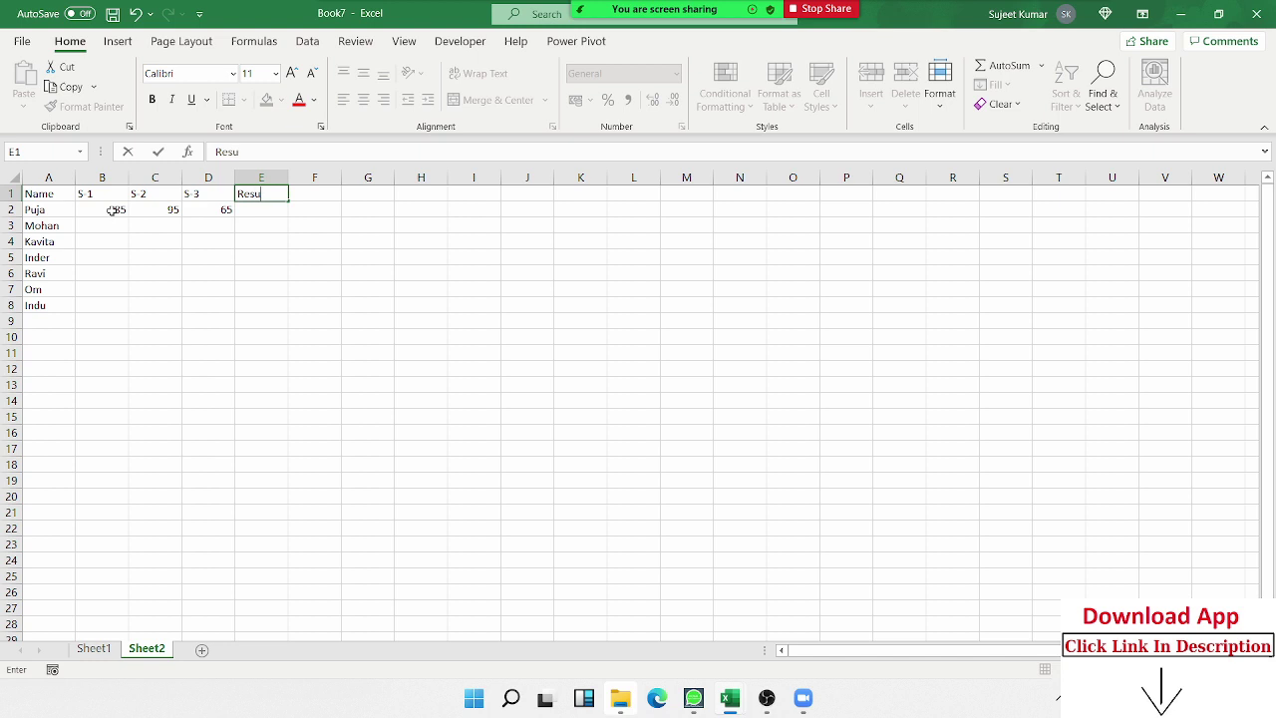
pyautogui.write('lt')
pyautogui.press('Return')
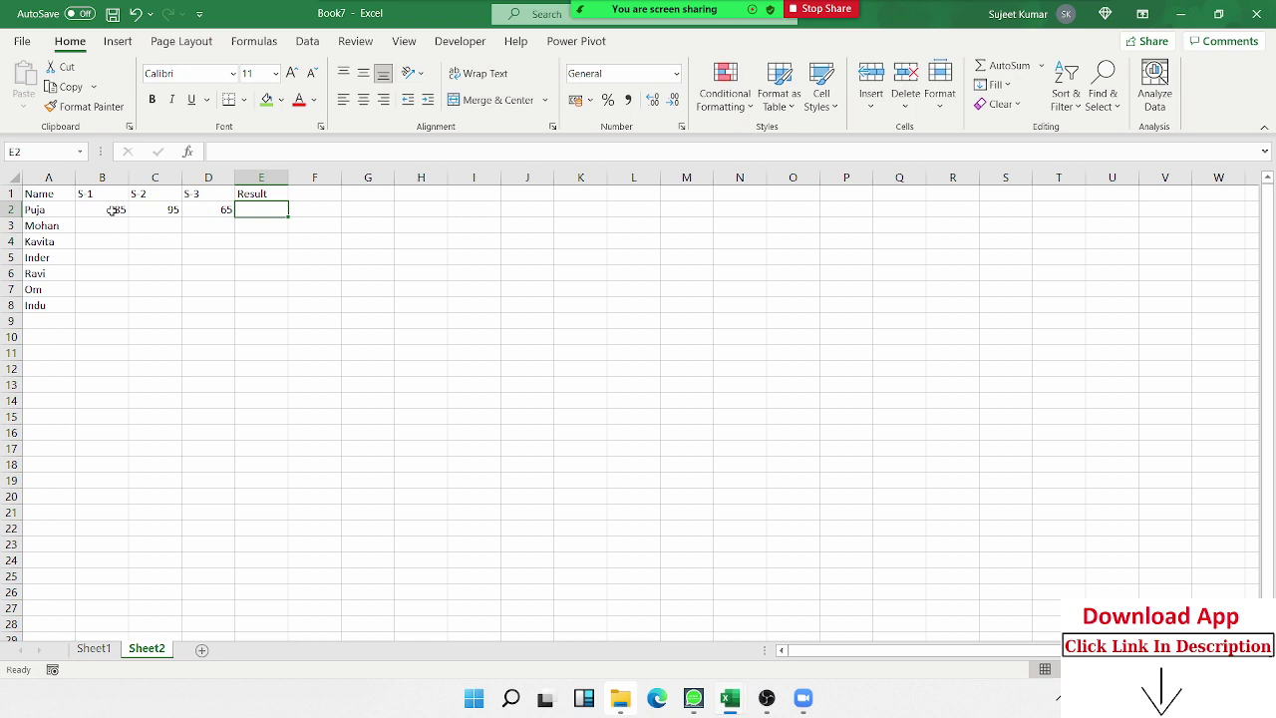
# In E2, write =IF(B2>=30,IF(C2>=30,IF(D2>=30,"Pass","S3 Fail") with references to B2, C2 and D2.
pyautogui.write('=')
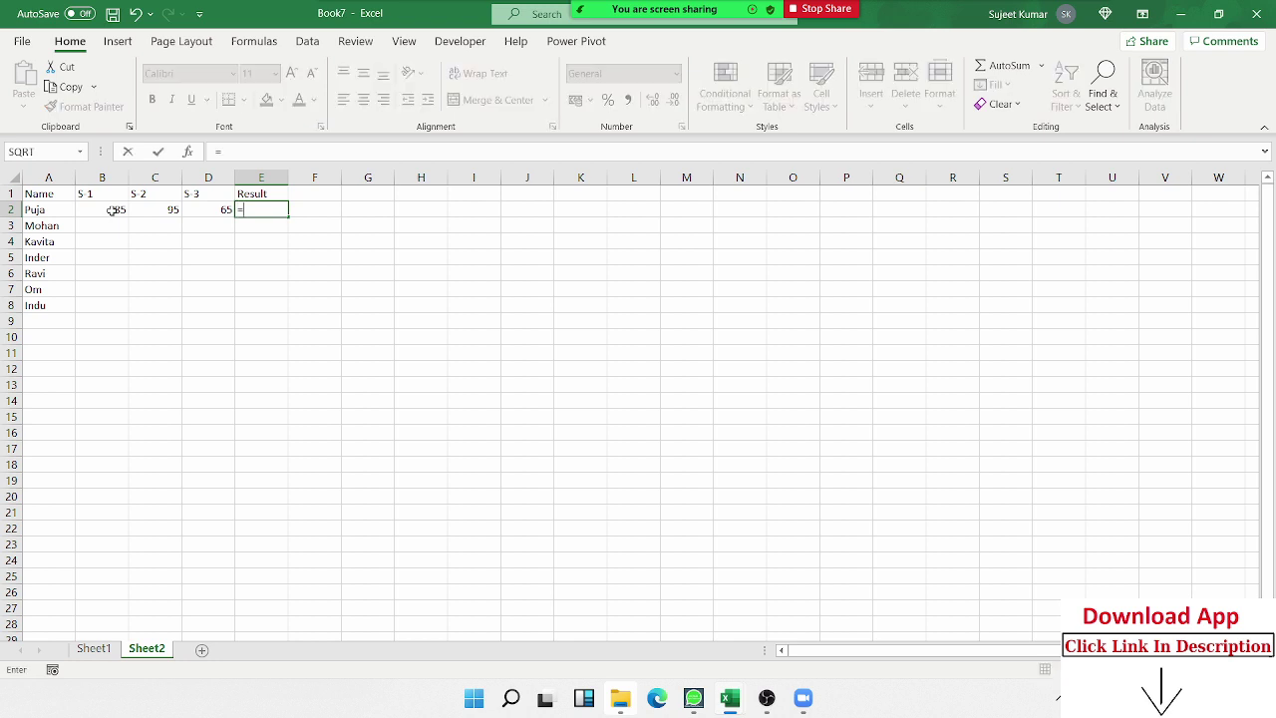
pyautogui.write('IF(')
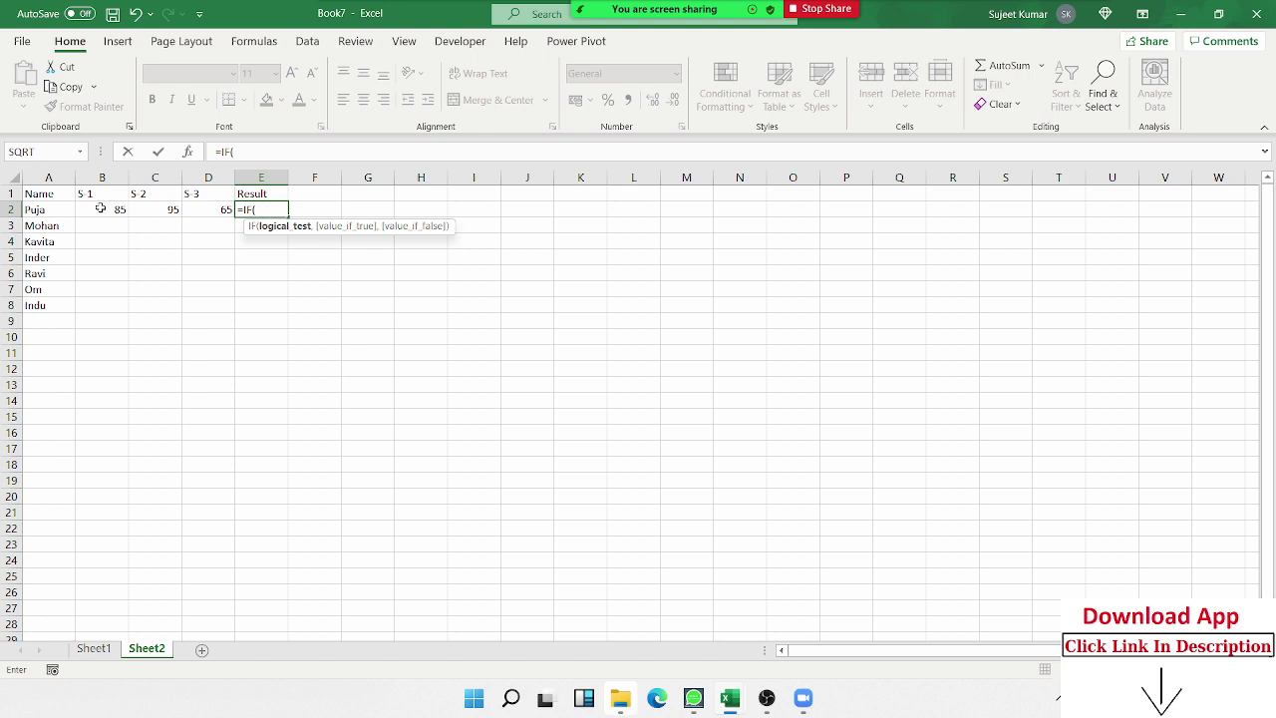
pyautogui.click(107, 207)
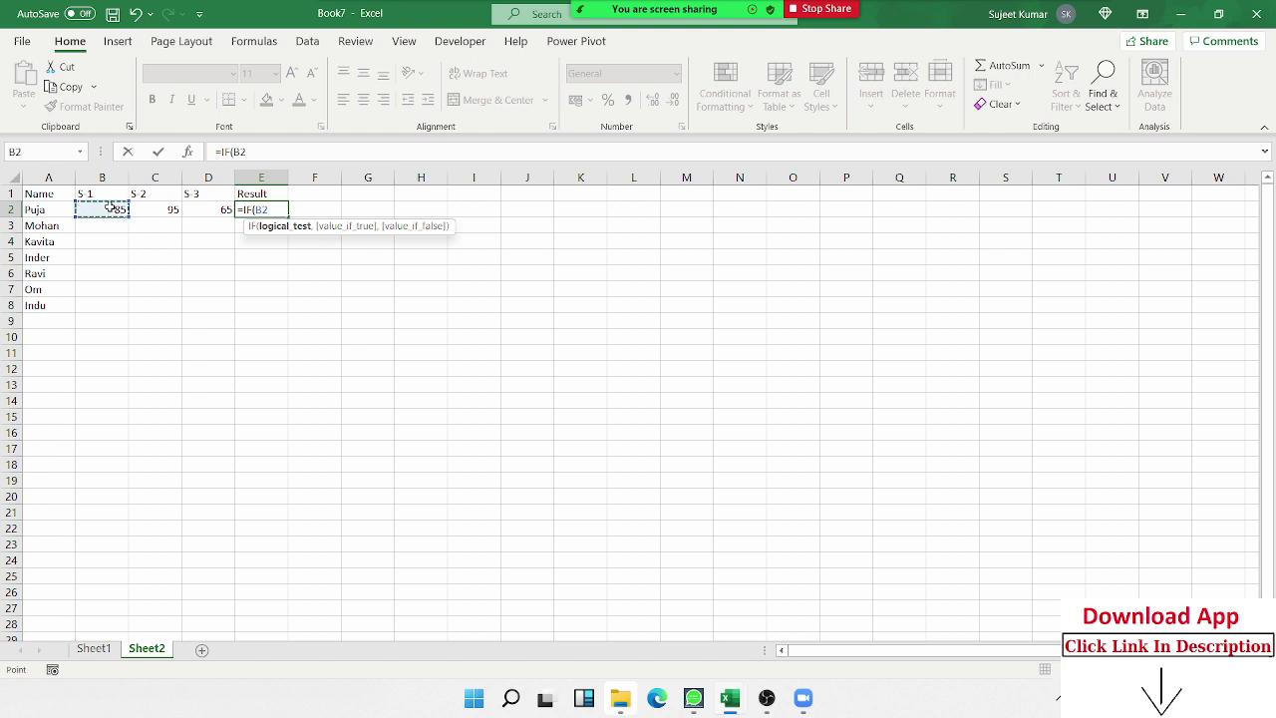
pyautogui.write('<=')
pyautogui.press('BackSpace')
pyautogui.press('BackSpace')
pyautogui.write('=30')
pyautogui.write(',')
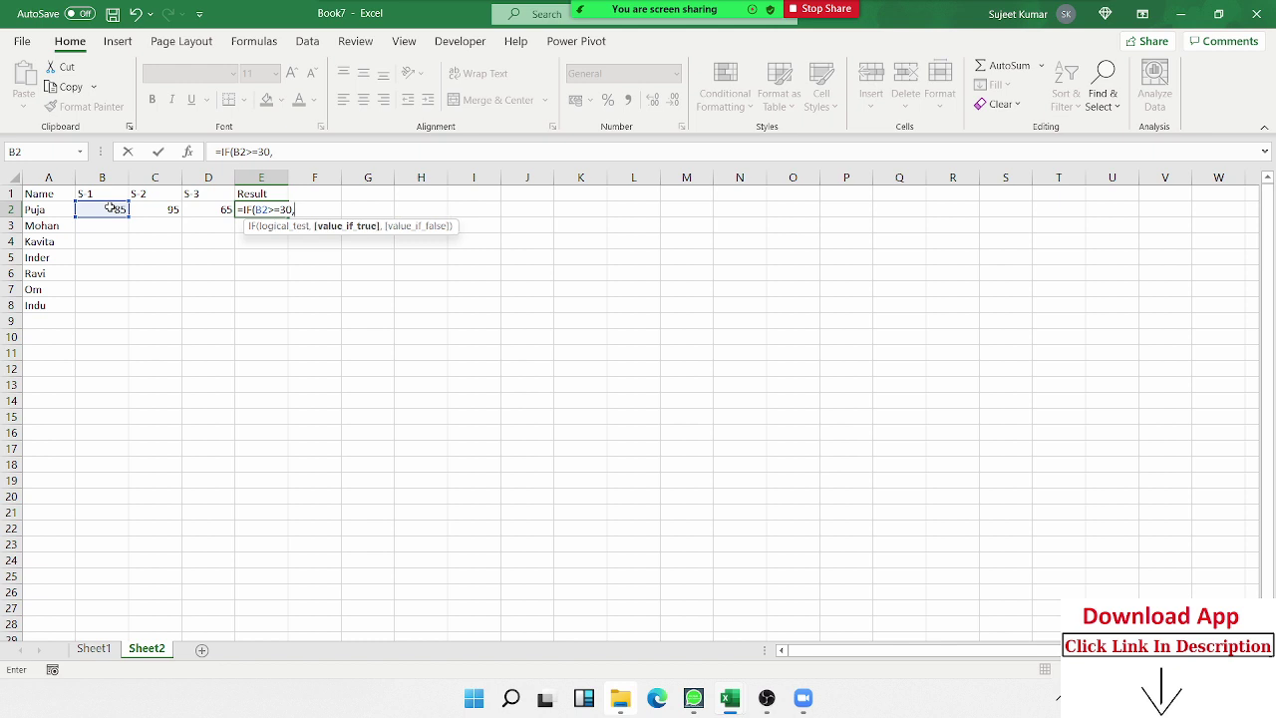
pyautogui.write('IF(')
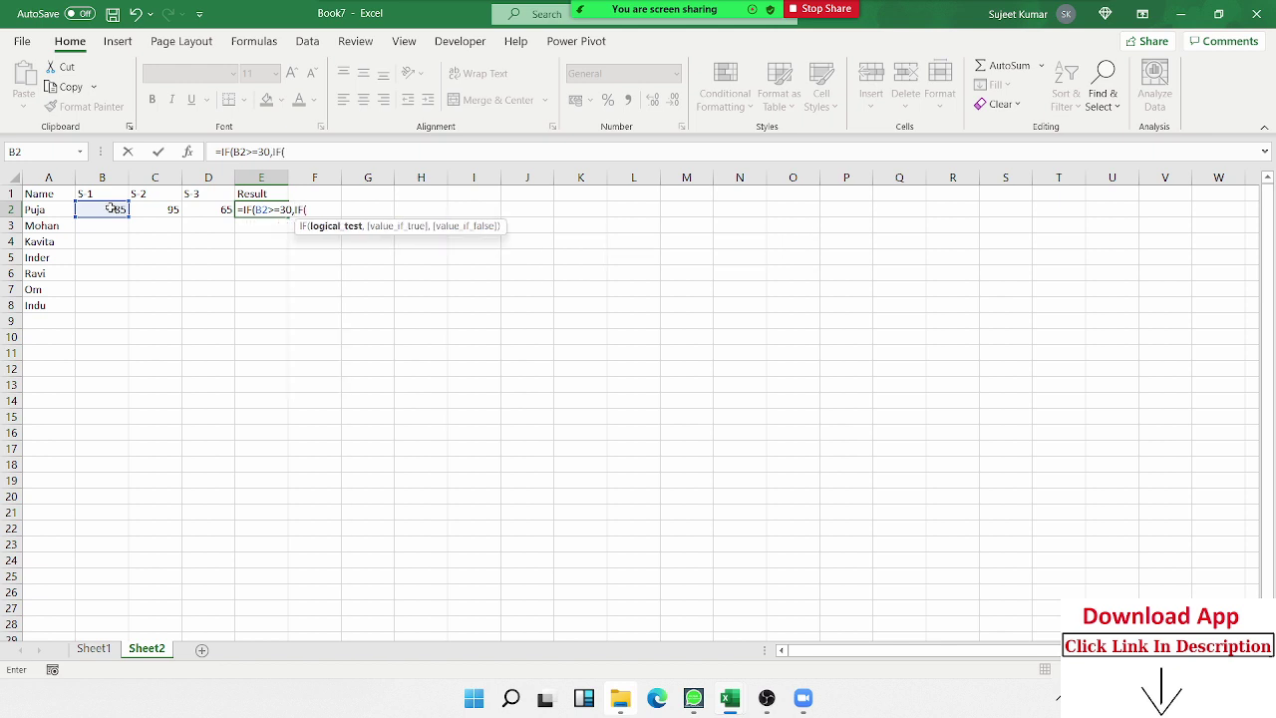
pyautogui.click(171, 209)
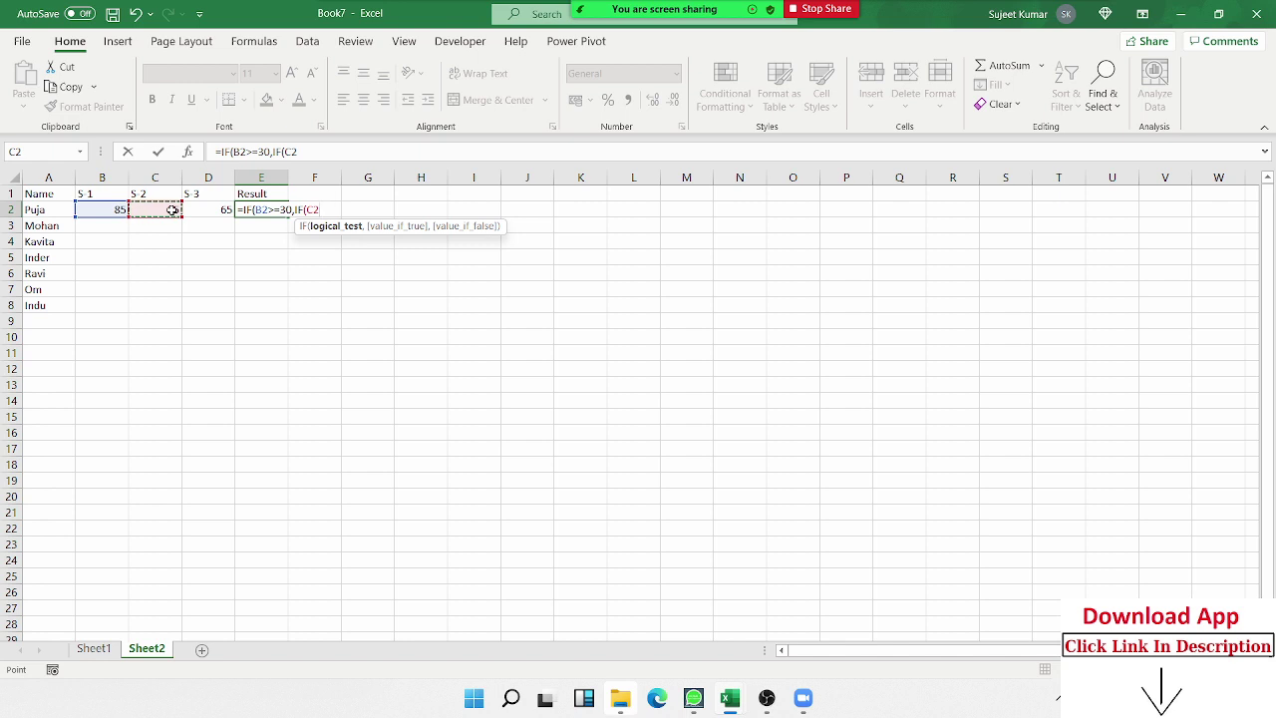
pyautogui.write('>=')
pyautogui.write('30,IF(')
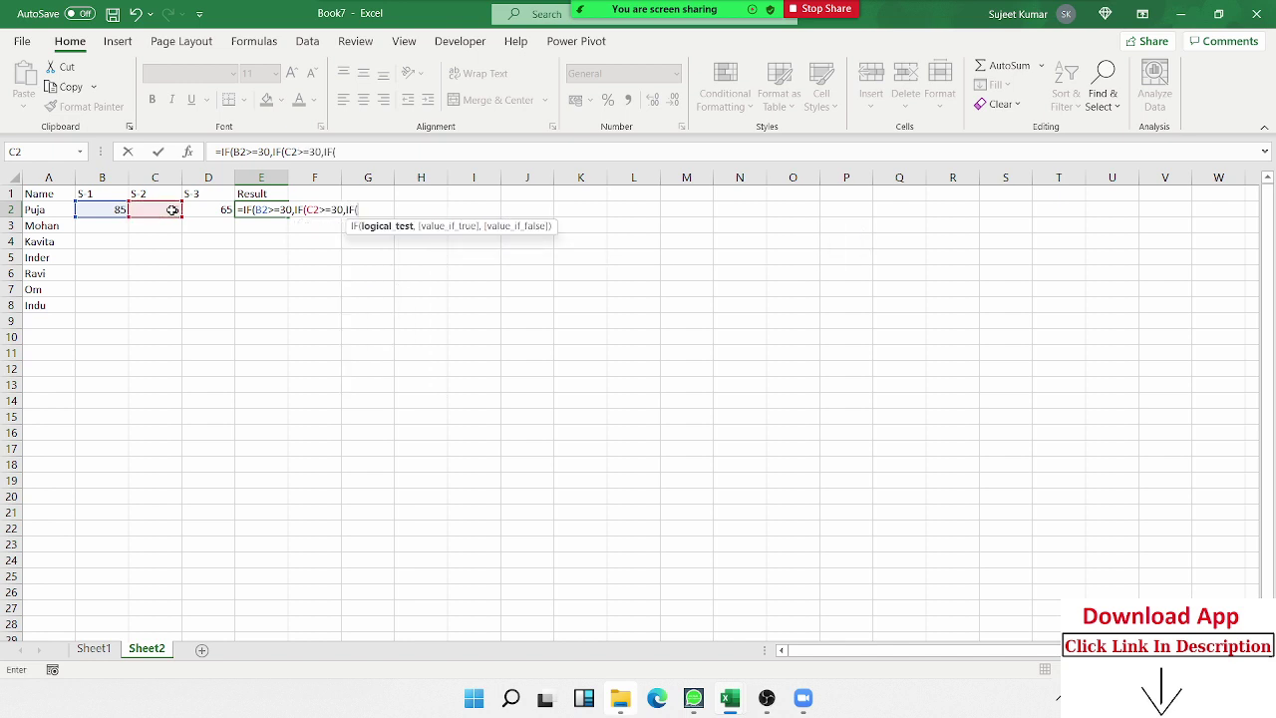
pyautogui.click(210, 209)
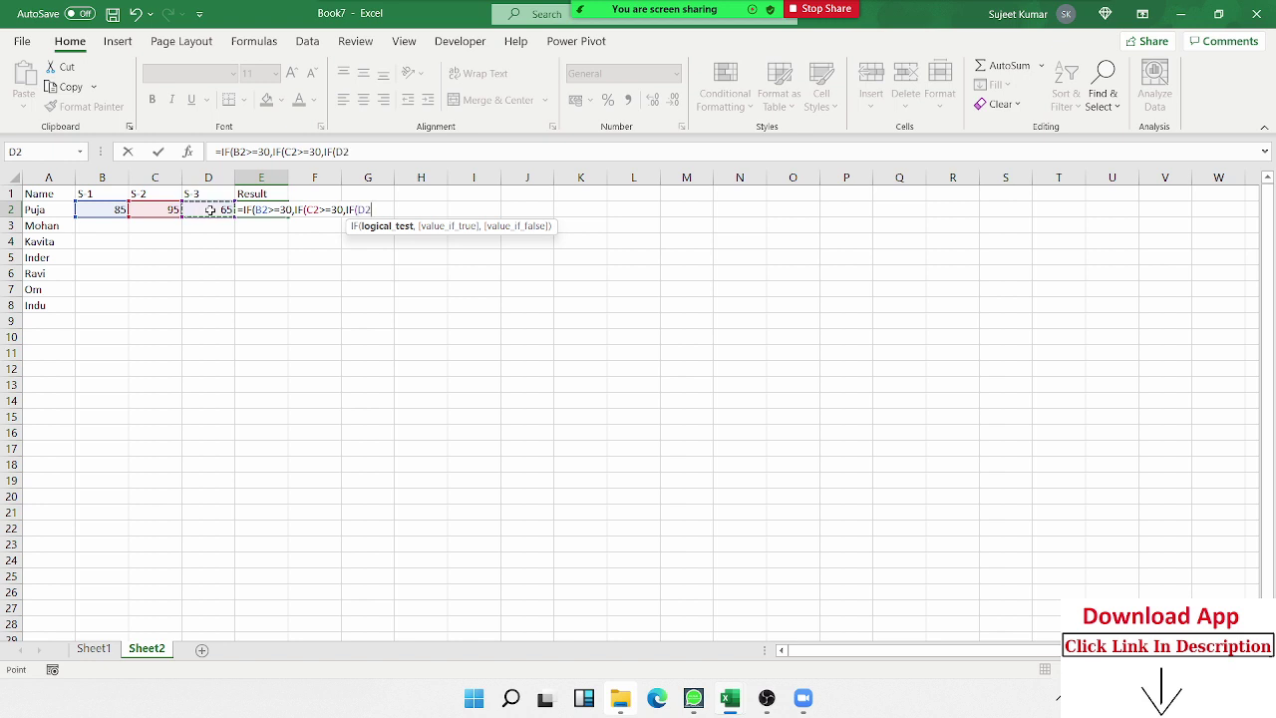
pyautogui.write('>=30')
pyautogui.write(',"')
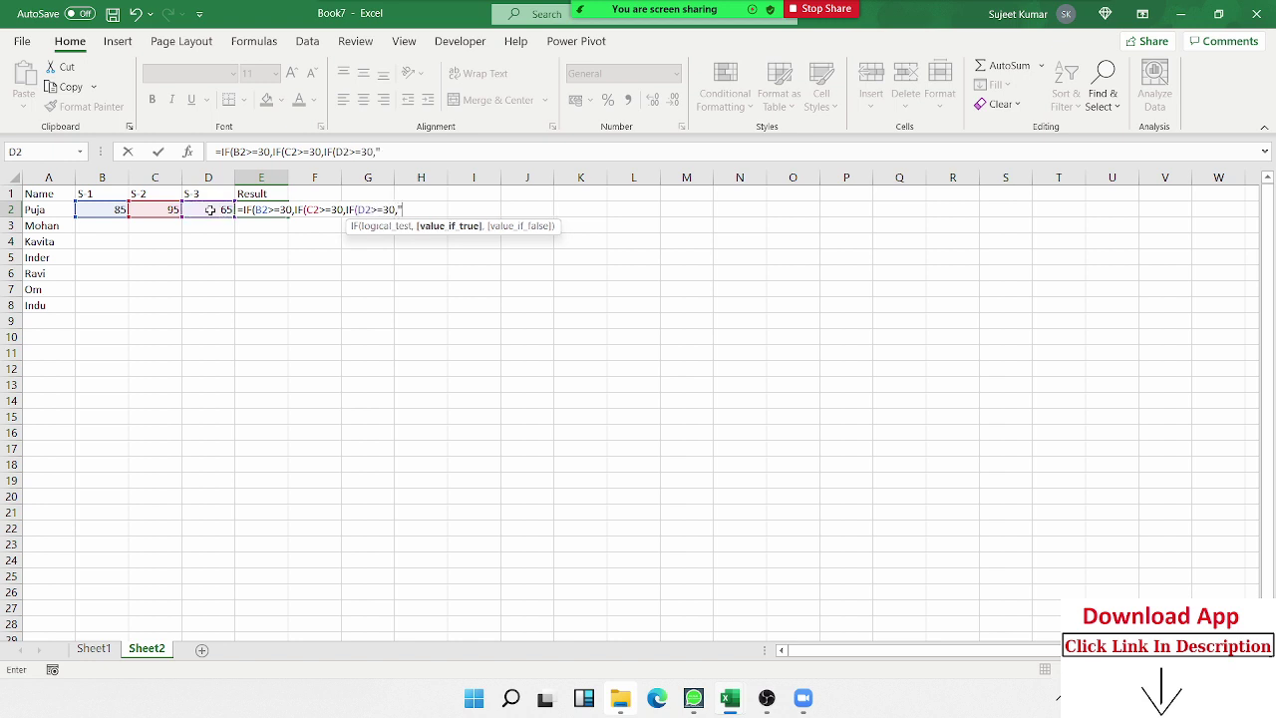
pyautogui.write('Pass"')
pyautogui.write(',')
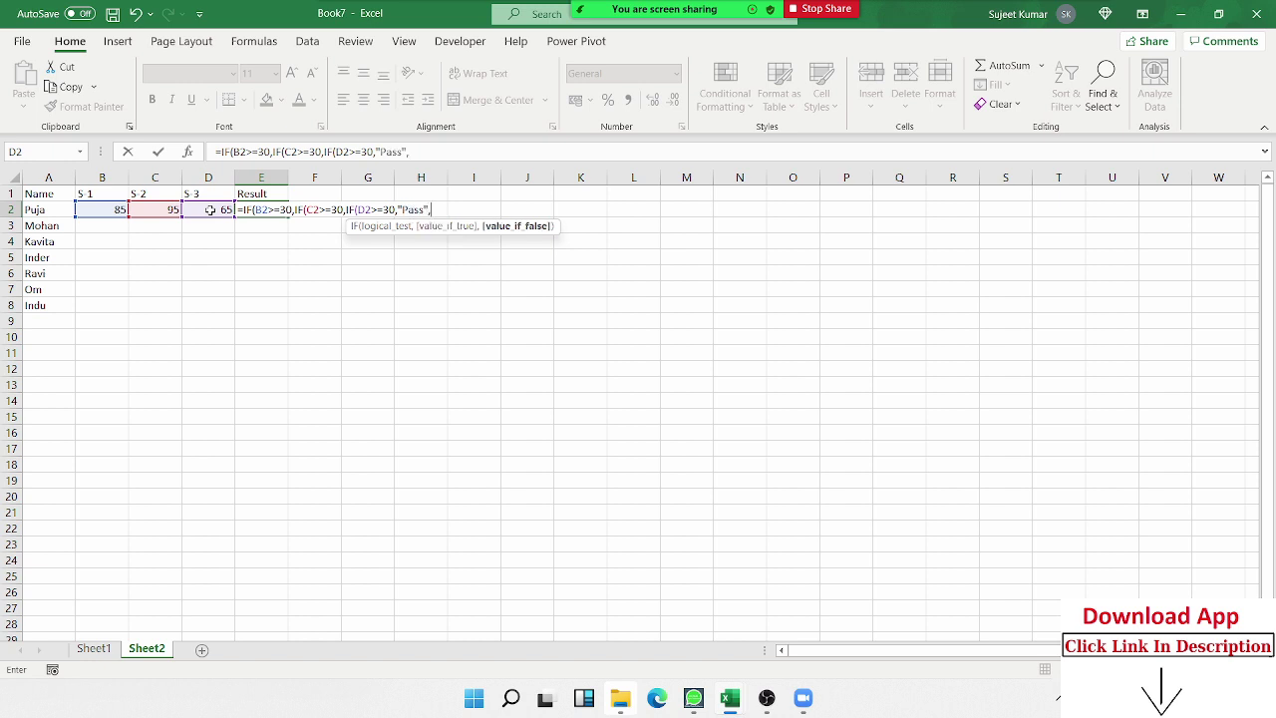
pyautogui.write('"S')
pyautogui.write('3 Fail"')
pyautogui.write(')')
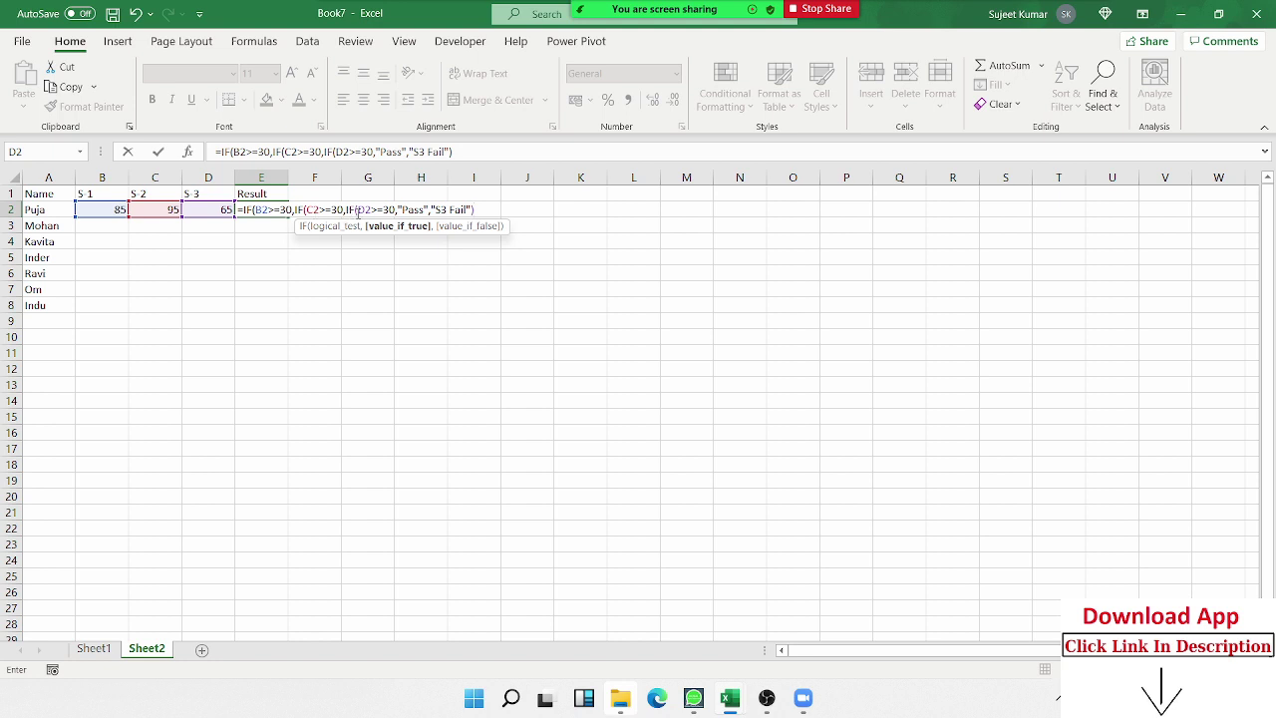
# Finish E2's formula with "S2 Fail" and "S1 Fail" branches and commit it, showing Pass.
pyautogui.write(',"S')
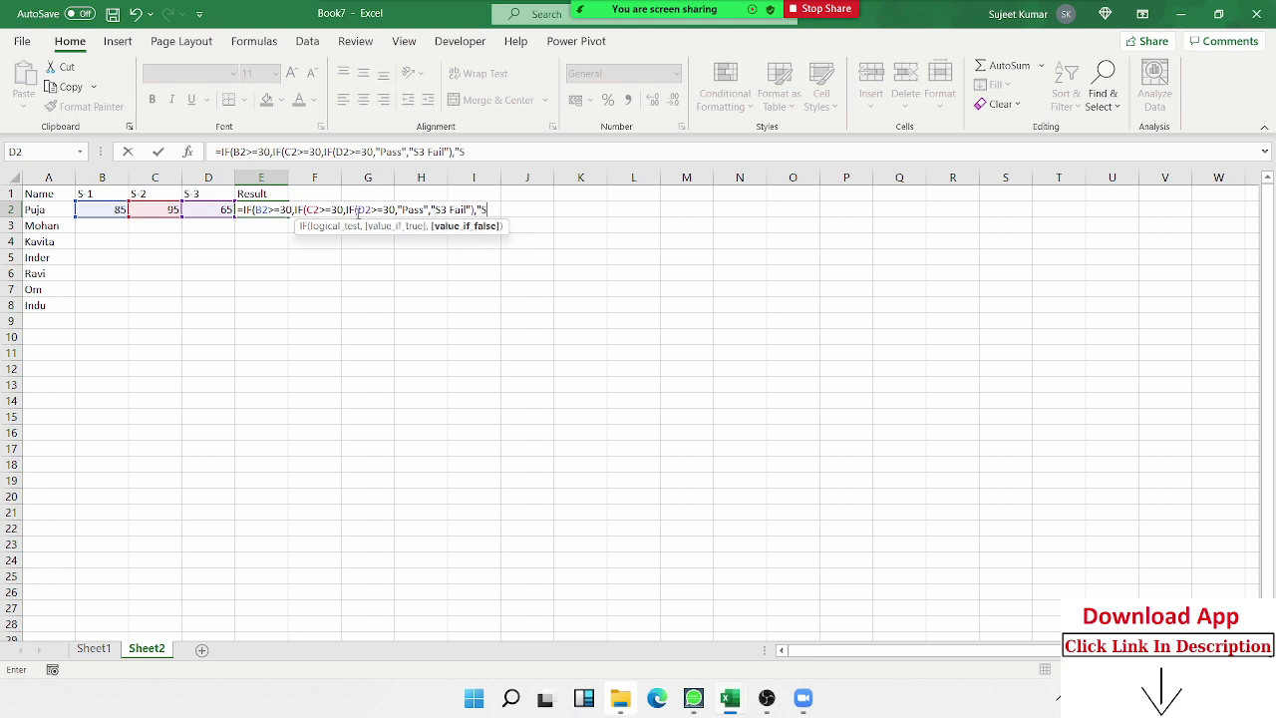
pyautogui.write('2 Fail"')
pyautogui.write(')')
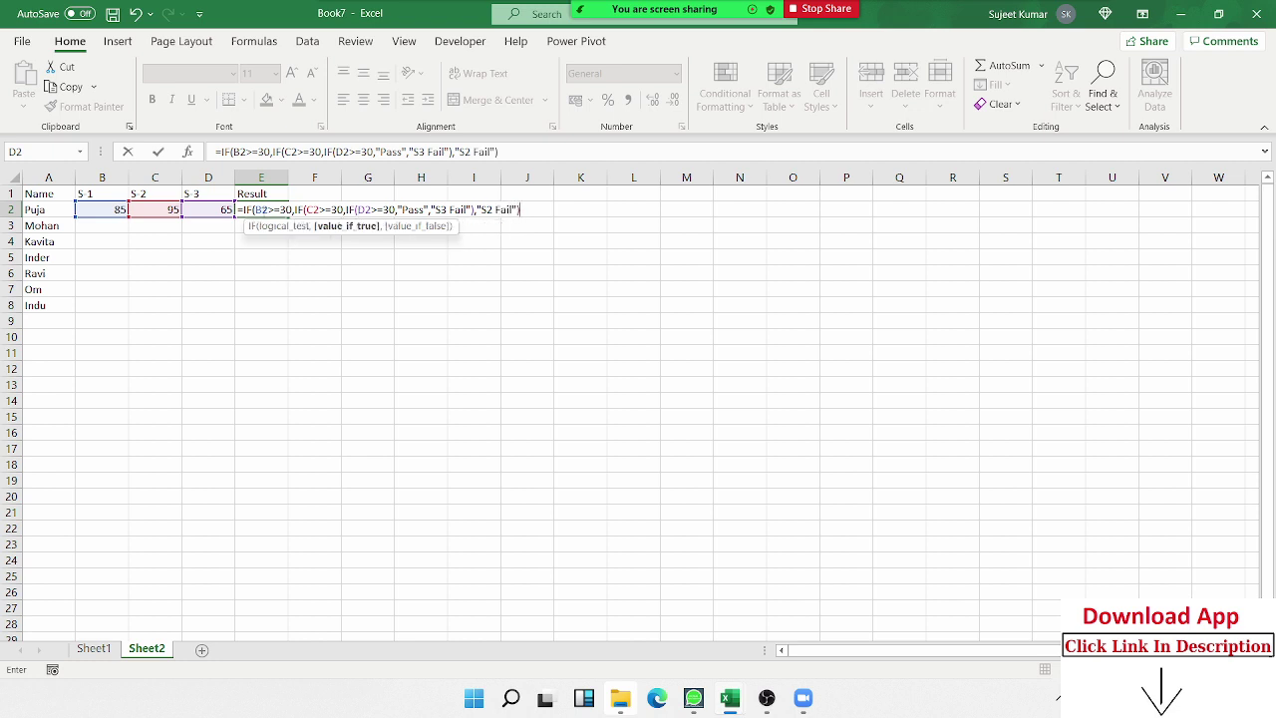
pyautogui.write(',')
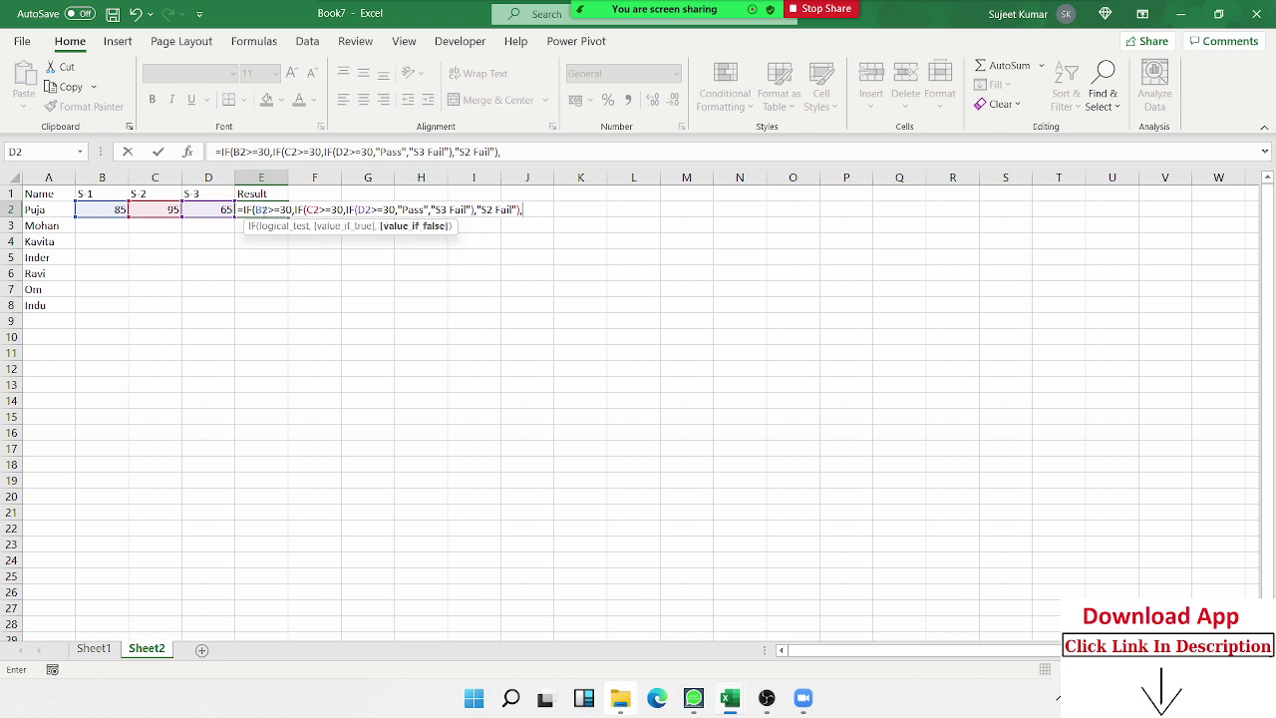
pyautogui.write('"')
pyautogui.write('S1')
pyautogui.write(' Fail")')
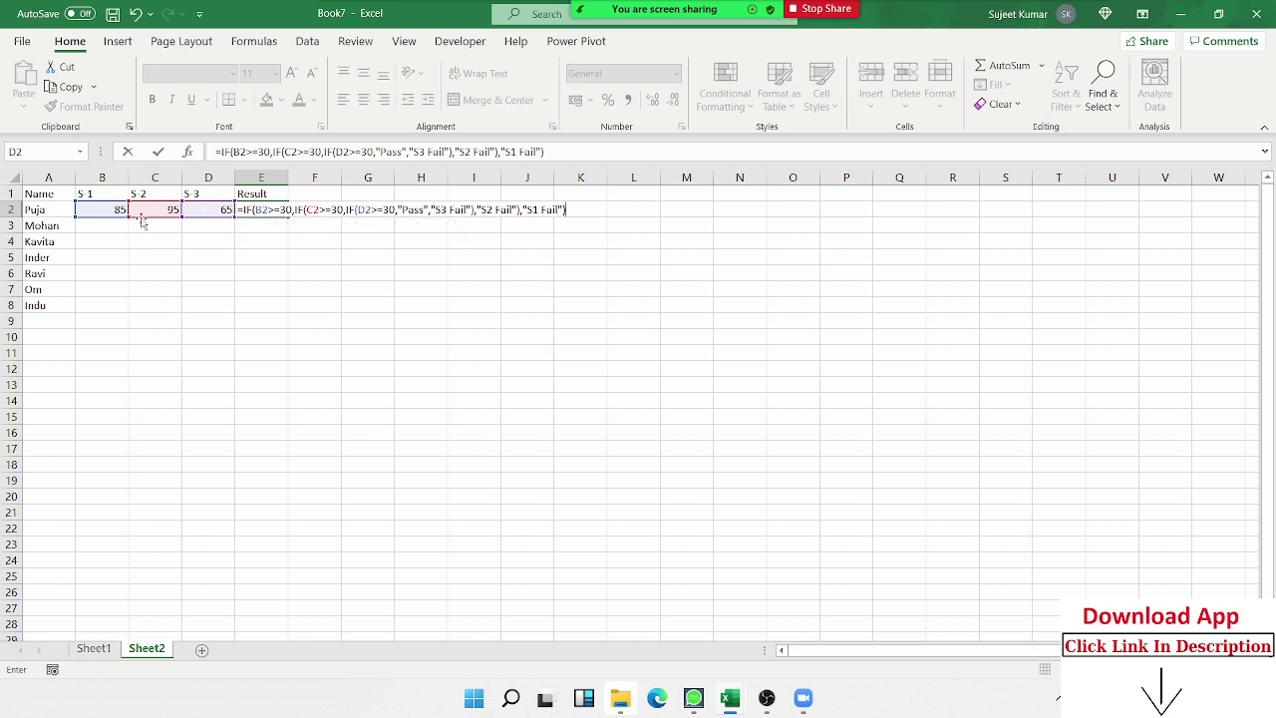
pyautogui.click(448, 209)
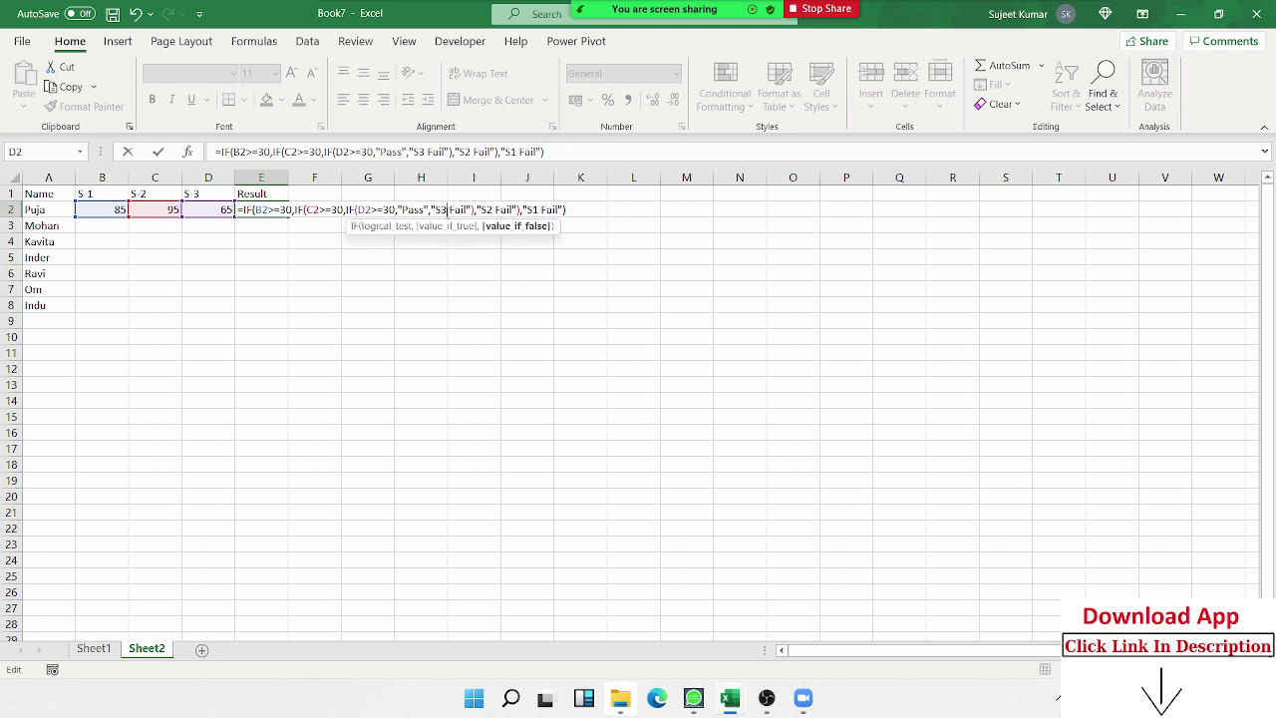
pyautogui.moveTo(448, 210); pyautogui.dragTo(430, 210)
pyautogui.press('Return')
pyautogui.press('Up')
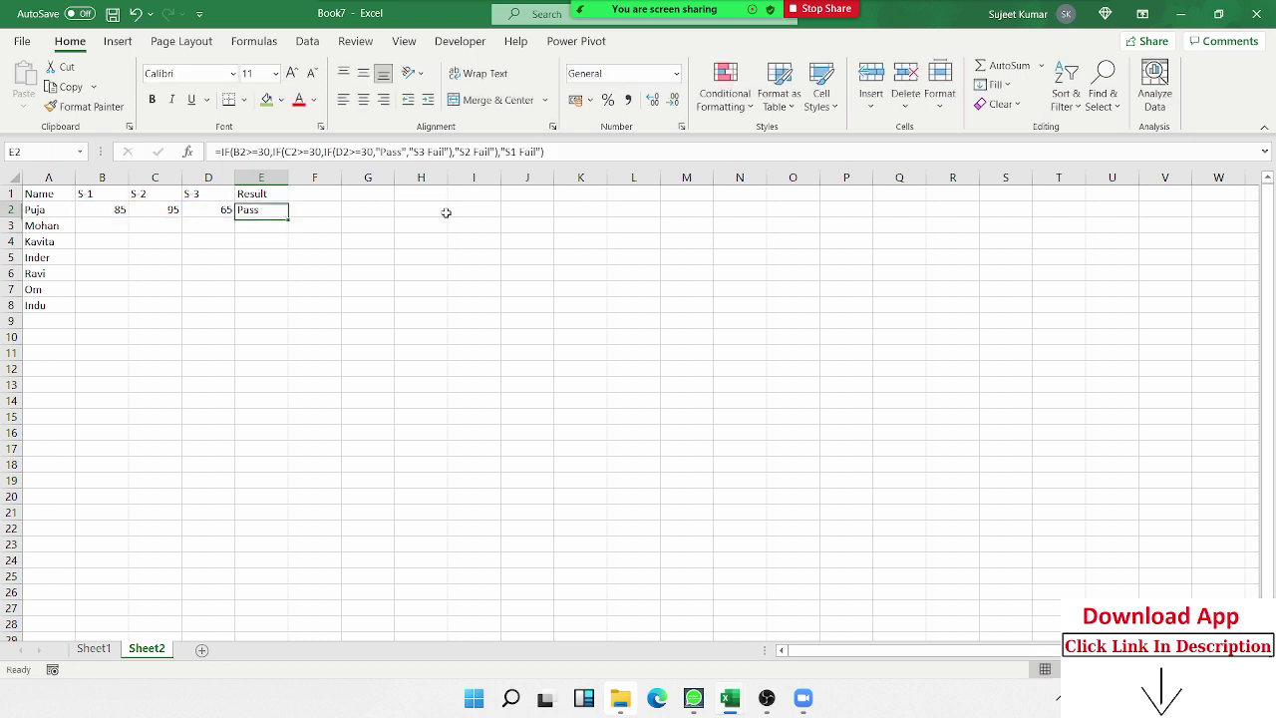
pyautogui.doubleClick(259, 210)
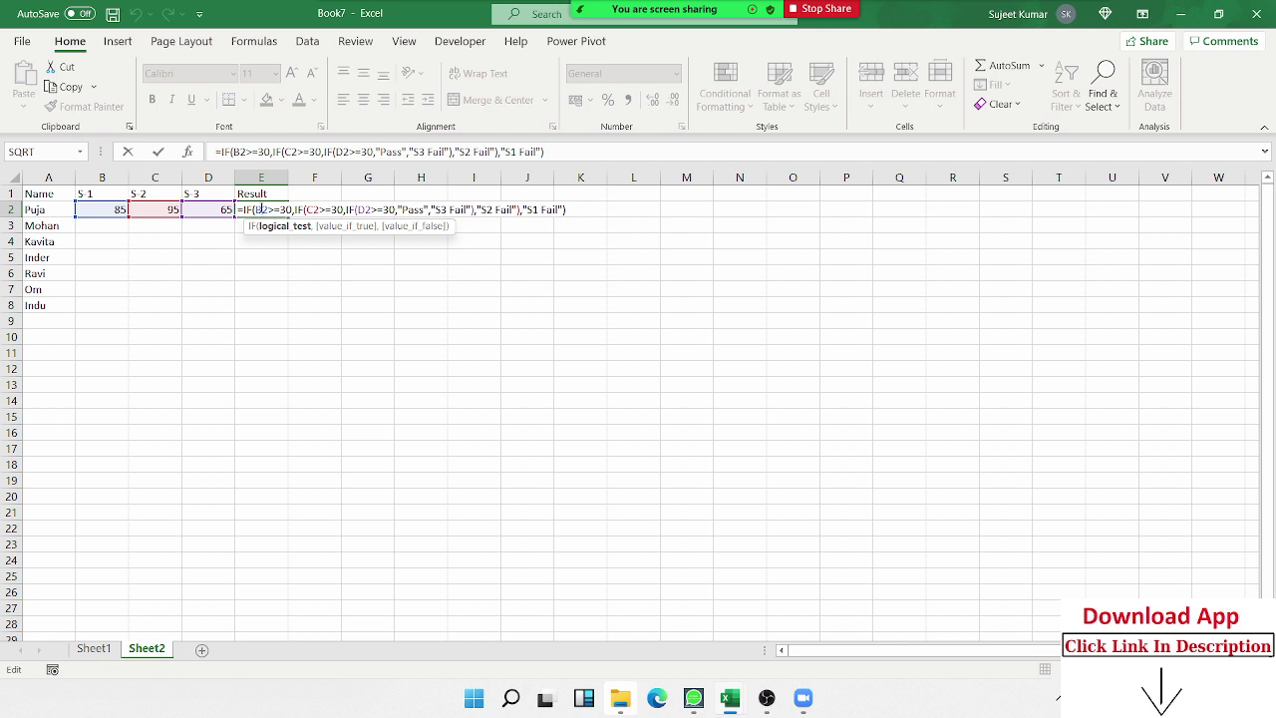
pyautogui.click(307, 209)
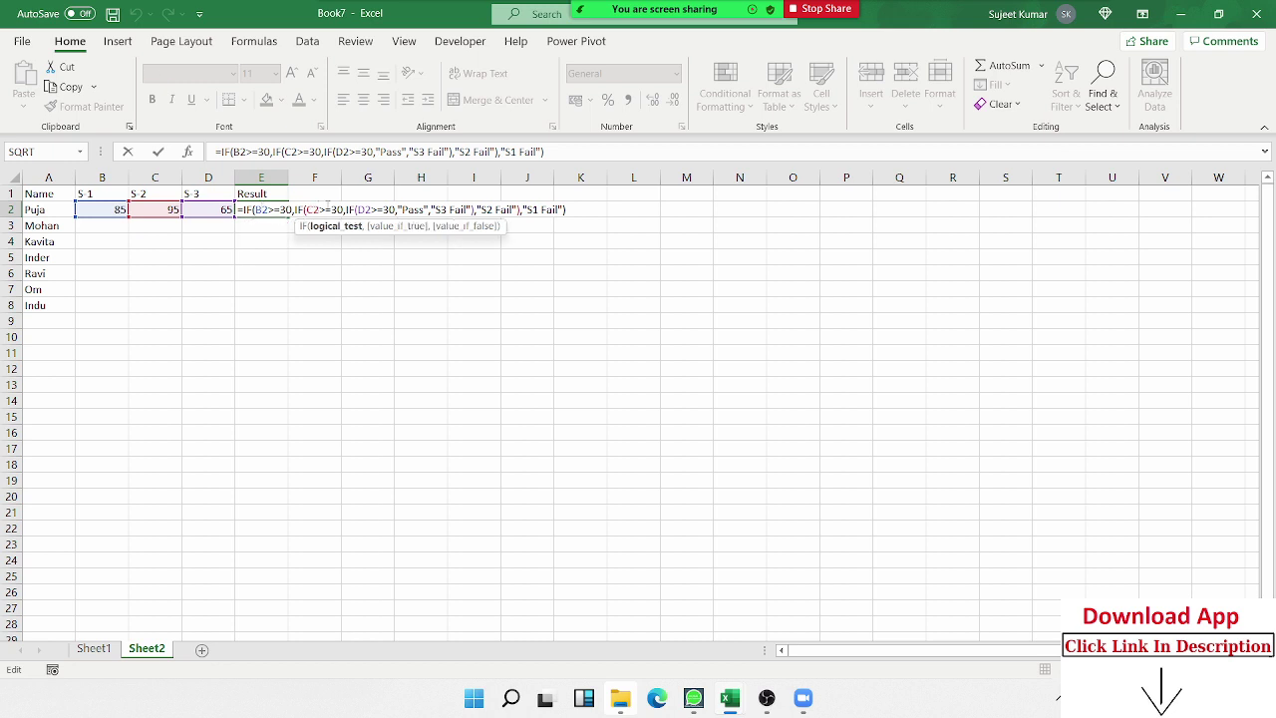
pyautogui.click(361, 209)
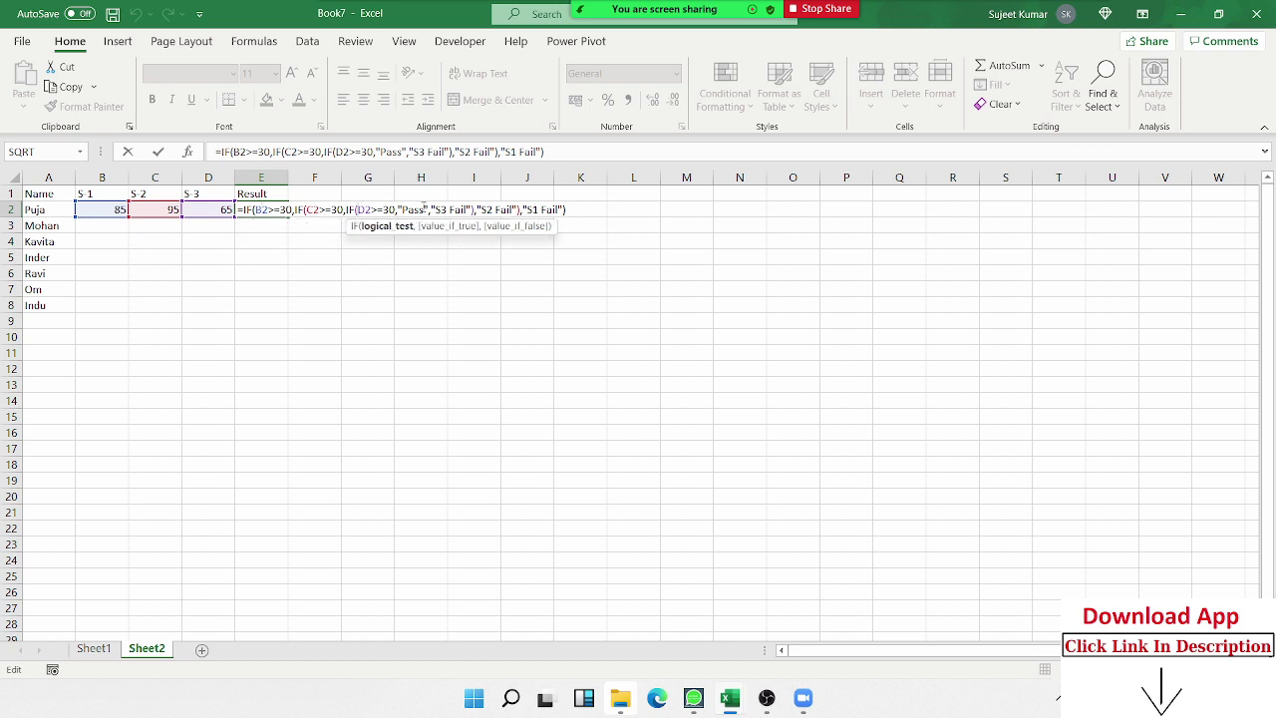
pyautogui.click(424, 210)
pyautogui.click(466, 209)
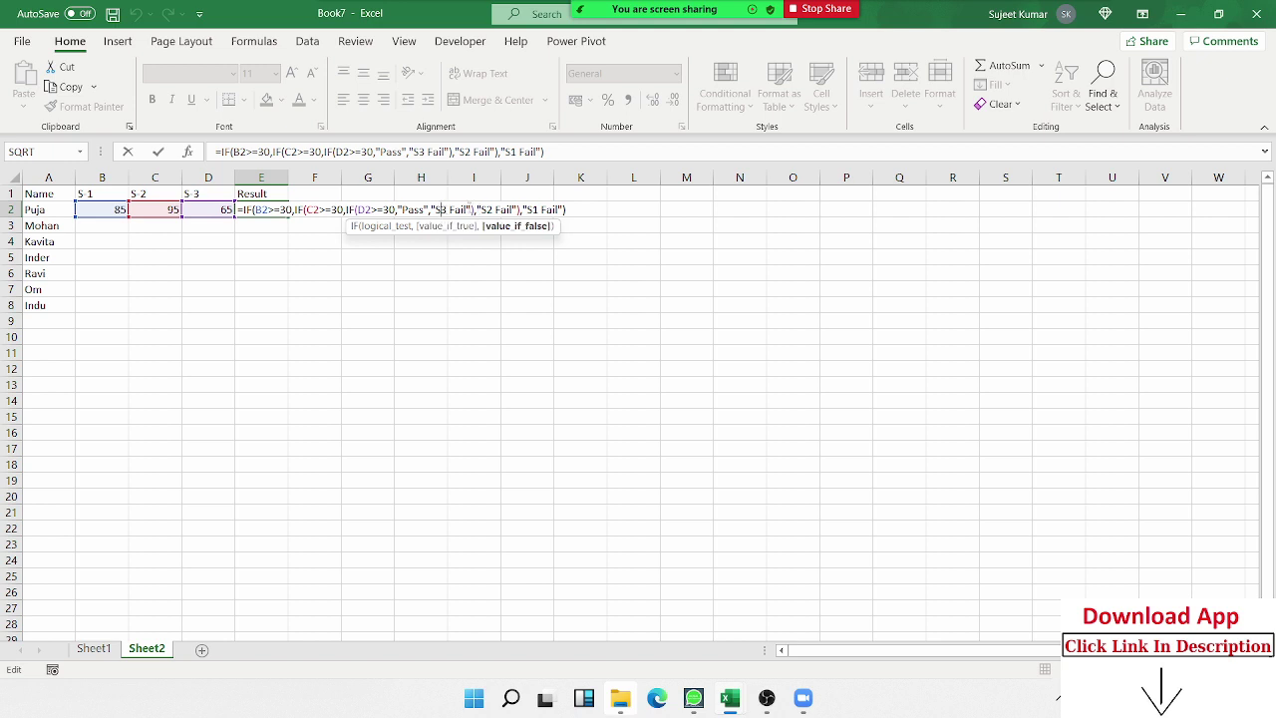
pyautogui.click(485, 209)
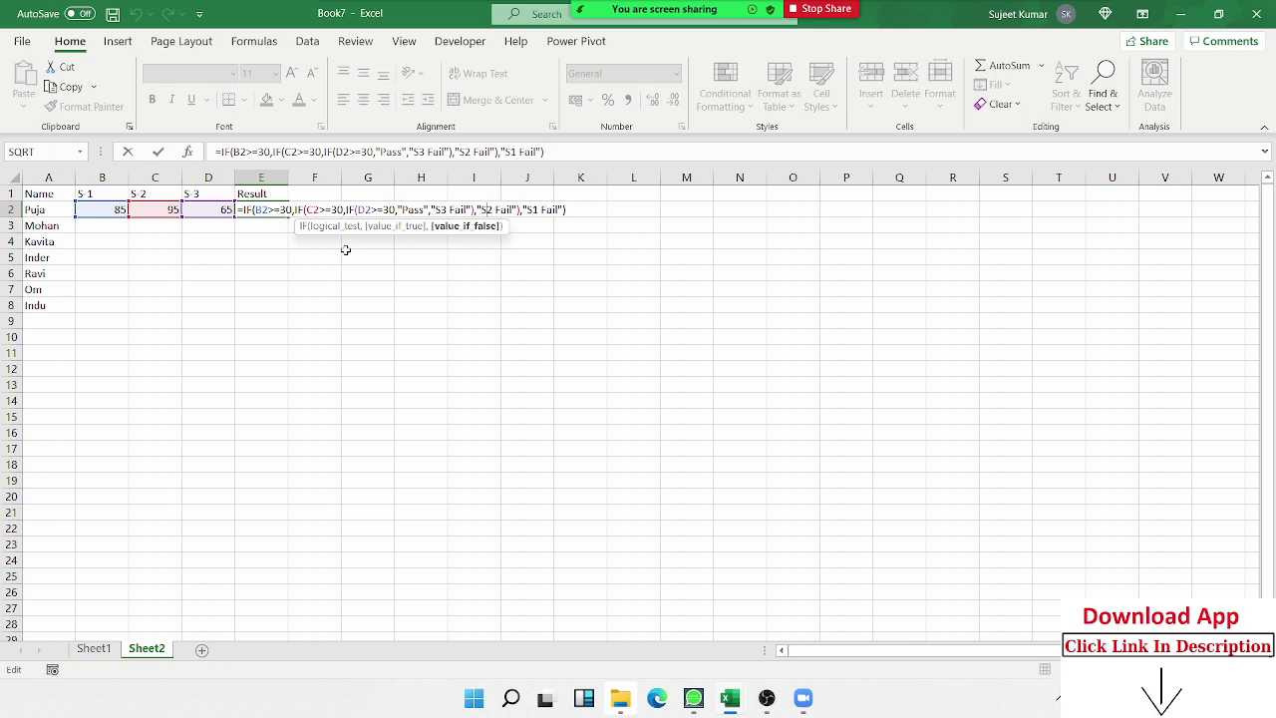
pyautogui.press('Return')
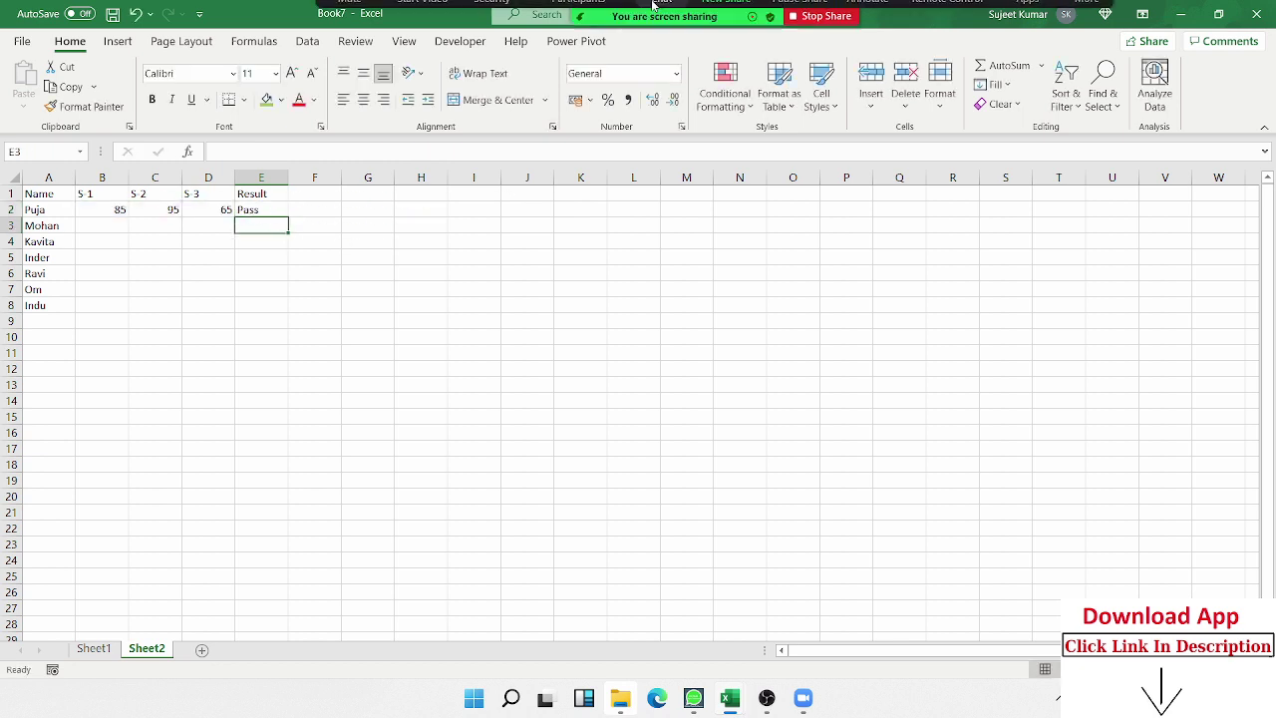